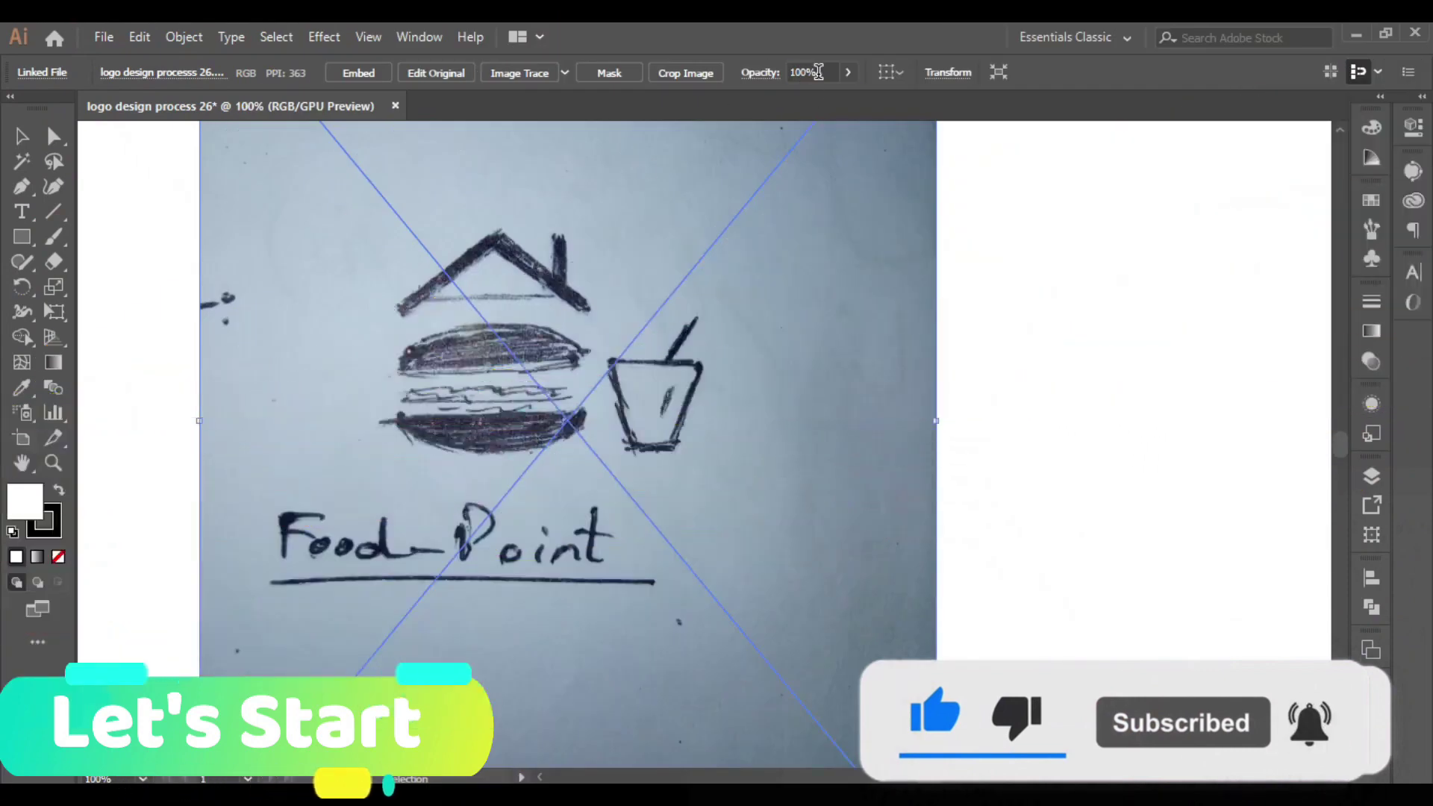
- Set the placed sketch's opacity to 40%
{"action": "left_click", "coordinate": [818, 71]}
{"action": "type", "text": "40"}
{"action": "key", "text": "Return"}
- Lock the faded sketch with Object > Lock > Selection
{"action": "left_click", "coordinate": [184, 37]}
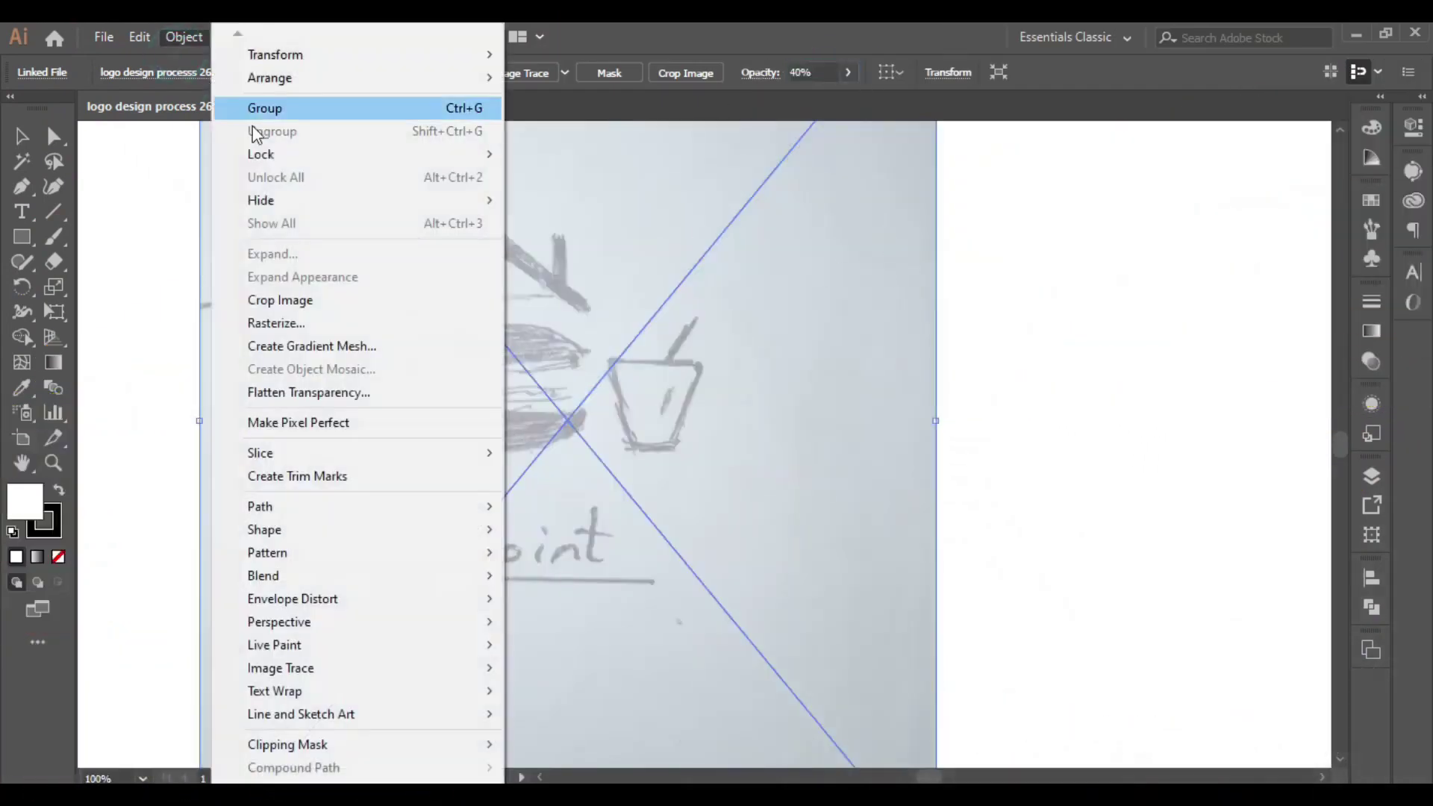
{"action": "left_click", "coordinate": [538, 153]}
{"action": "key", "text": "ctrl+plus"}
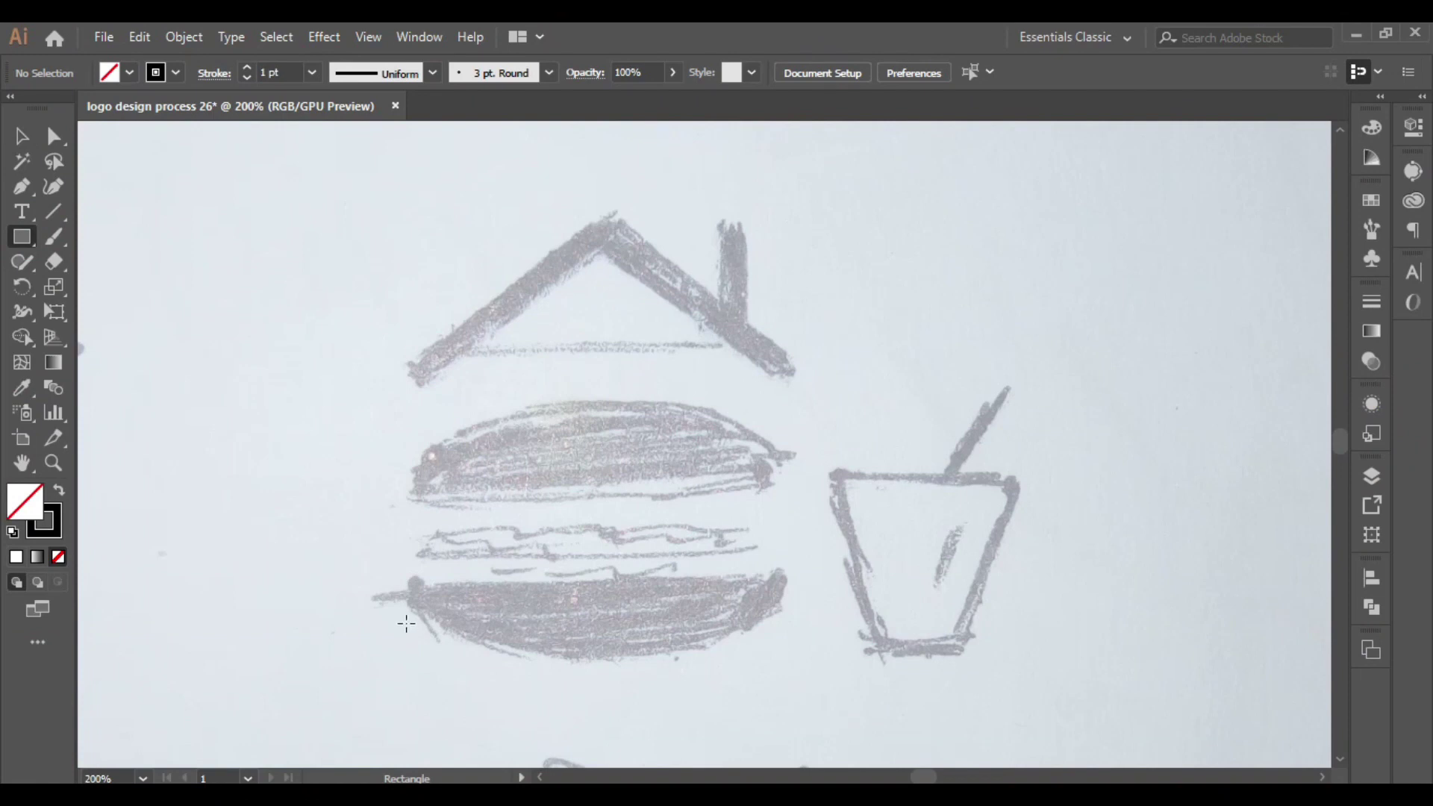
- Draw a rectangle over the burger and round its corners into a domed bun shape
{"action": "left_click_drag", "start_coordinate": [401, 670], "coordinate": [788, 393]}
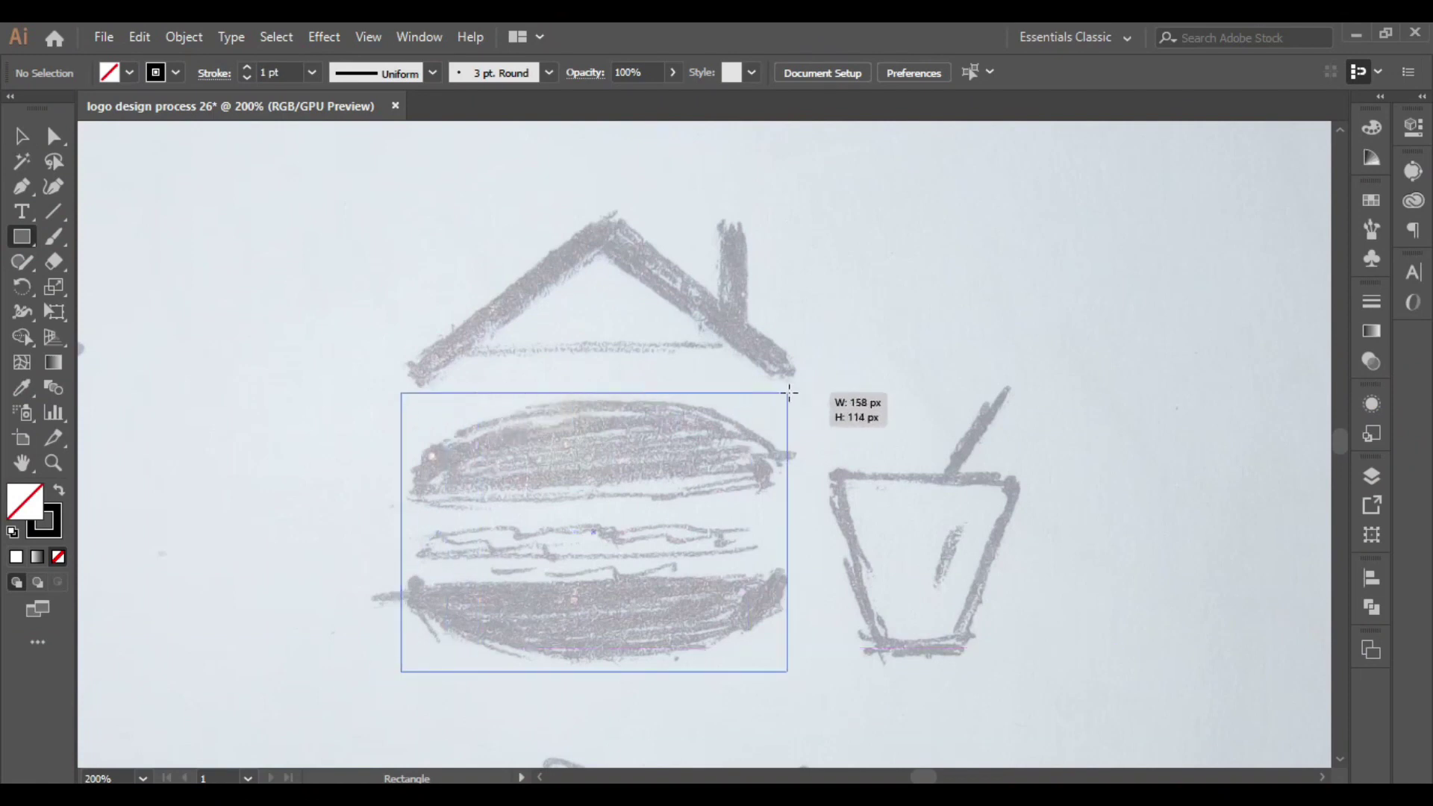
{"action": "key", "text": "v"}
{"action": "left_click_drag", "start_coordinate": [401, 532], "coordinate": [410, 532]}
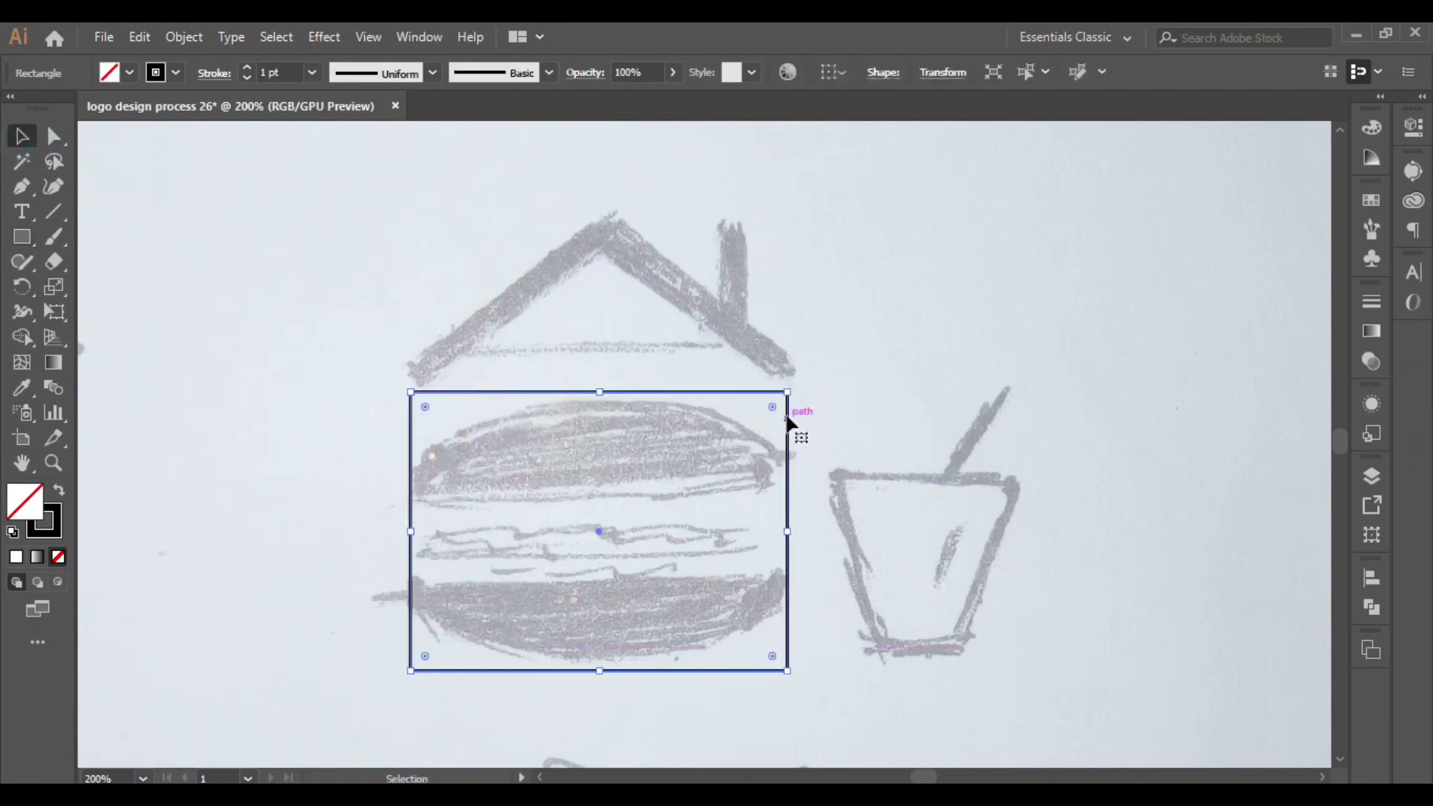
{"action": "left_click", "coordinate": [424, 407]}
{"action": "mouse_move", "coordinate": [773, 407]}
{"action": "left_mouse_down"}
{"action": "mouse_move", "coordinate": [679, 575]}
{"action": "mouse_move", "coordinate": [648, 588]}
{"action": "left_mouse_up"}
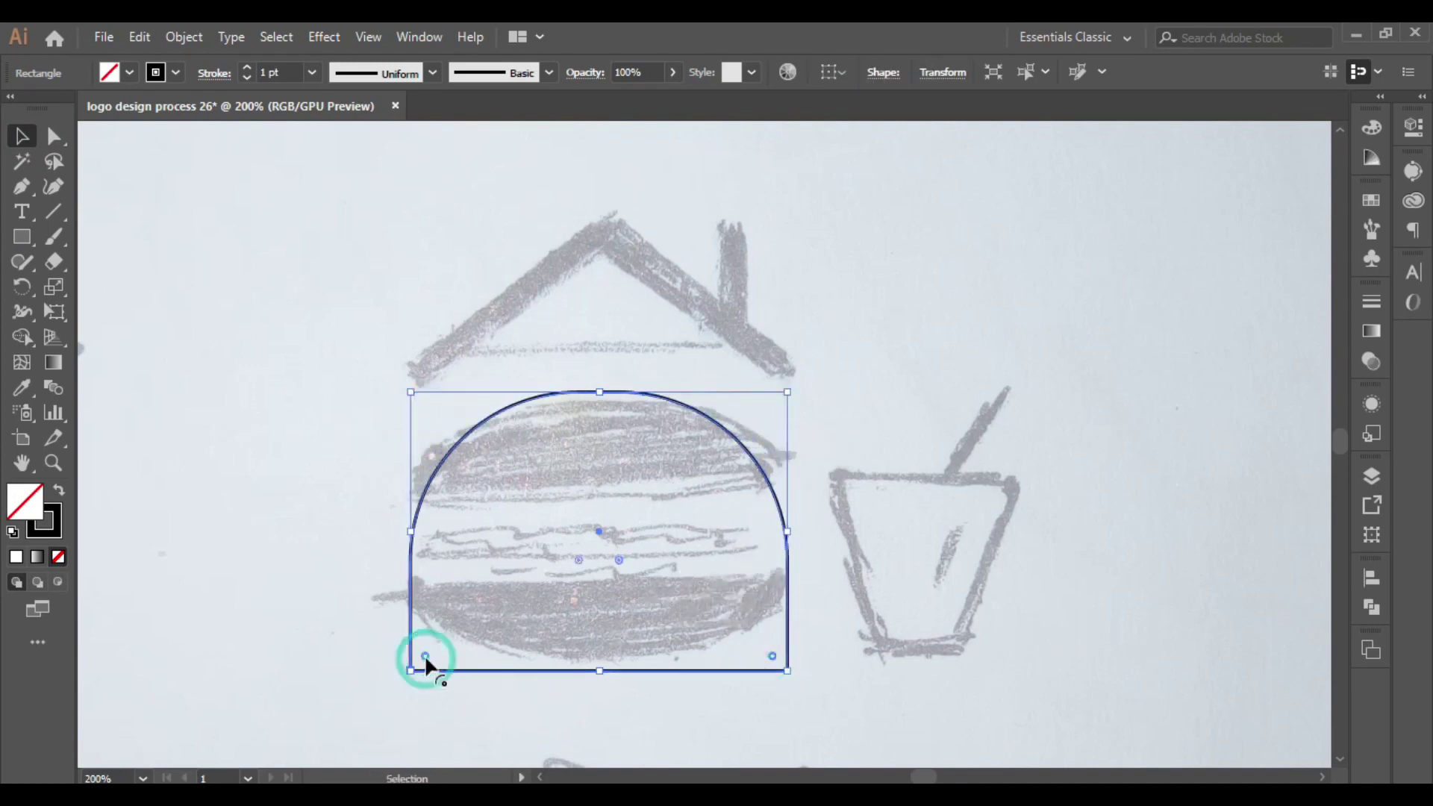
{"action": "left_click_drag", "start_coordinate": [425, 657], "coordinate": [513, 625]}
{"action": "left_click", "coordinate": [514, 625]}
- Cut a middle band out with Shape Builder and nudge the bottom bun down
{"action": "left_click", "coordinate": [20, 236]}
{"action": "left_click_drag", "start_coordinate": [381, 528], "coordinate": [805, 556]}
{"action": "key", "text": "v"}
{"action": "left_click_drag", "start_coordinate": [624, 561], "coordinate": [625, 595]}
{"action": "key", "text": "ctrl+a"}
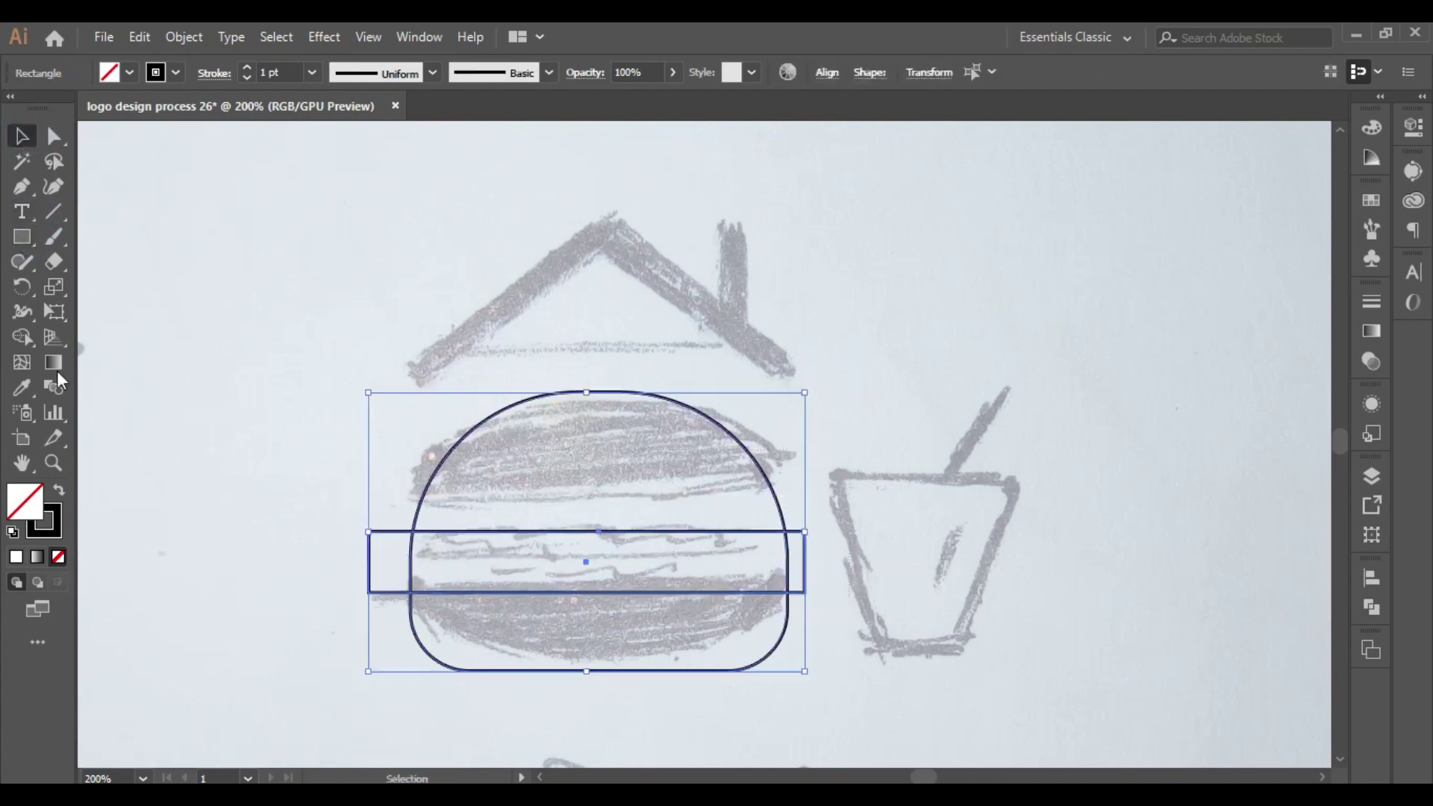
{"action": "left_click", "coordinate": [22, 337]}
{"action": "left_click_drag", "start_coordinate": [336, 563], "coordinate": [887, 587]}
{"action": "key", "text": "v"}
{"action": "left_click_drag", "start_coordinate": [446, 585], "coordinate": [447, 594]}
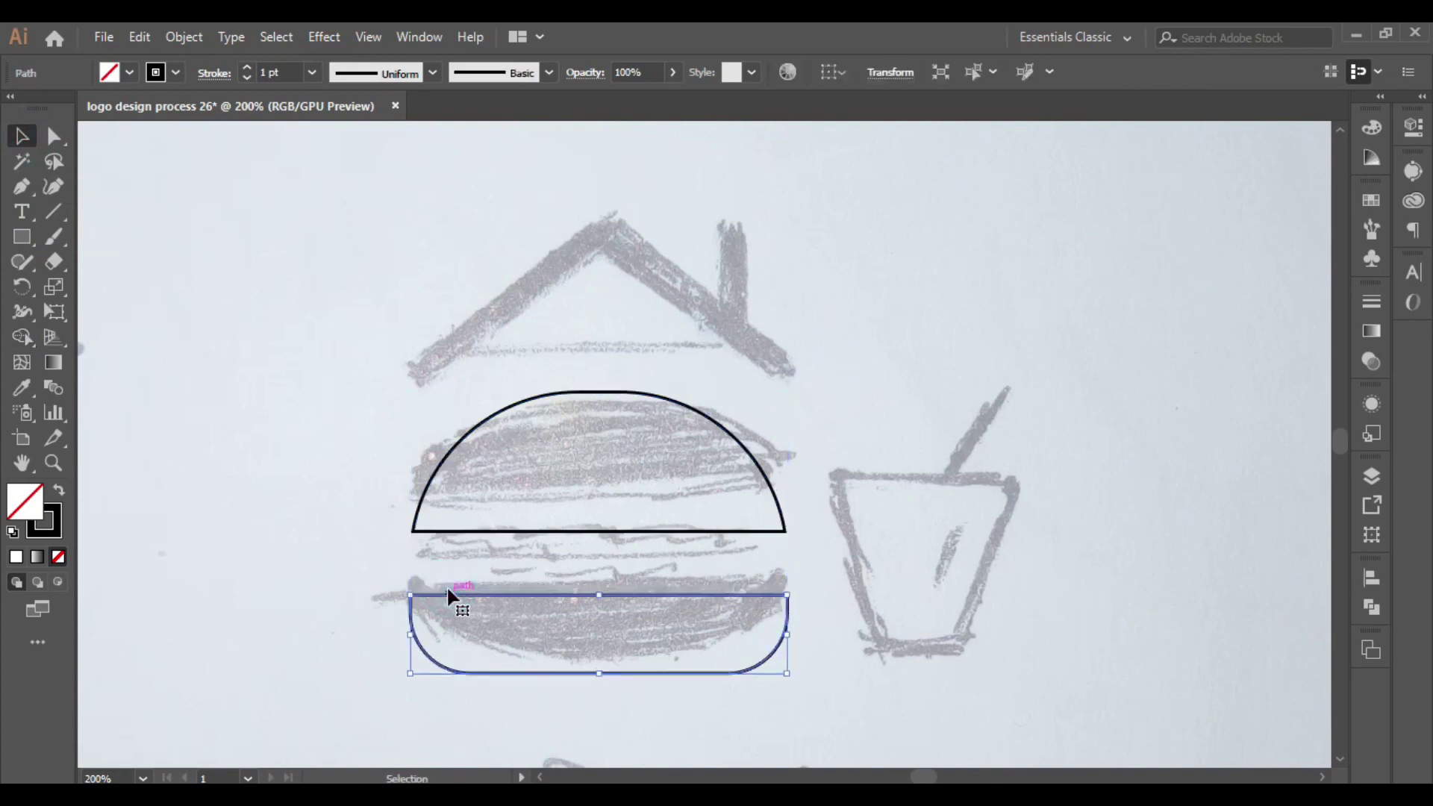
- Draw a thin band under the top bun and Alt-drag a copy onto the bottom bun
{"action": "left_click", "coordinate": [490, 580]}
{"action": "key", "text": "m"}
{"action": "left_click_drag", "start_coordinate": [497, 543], "coordinate": [785, 545]}
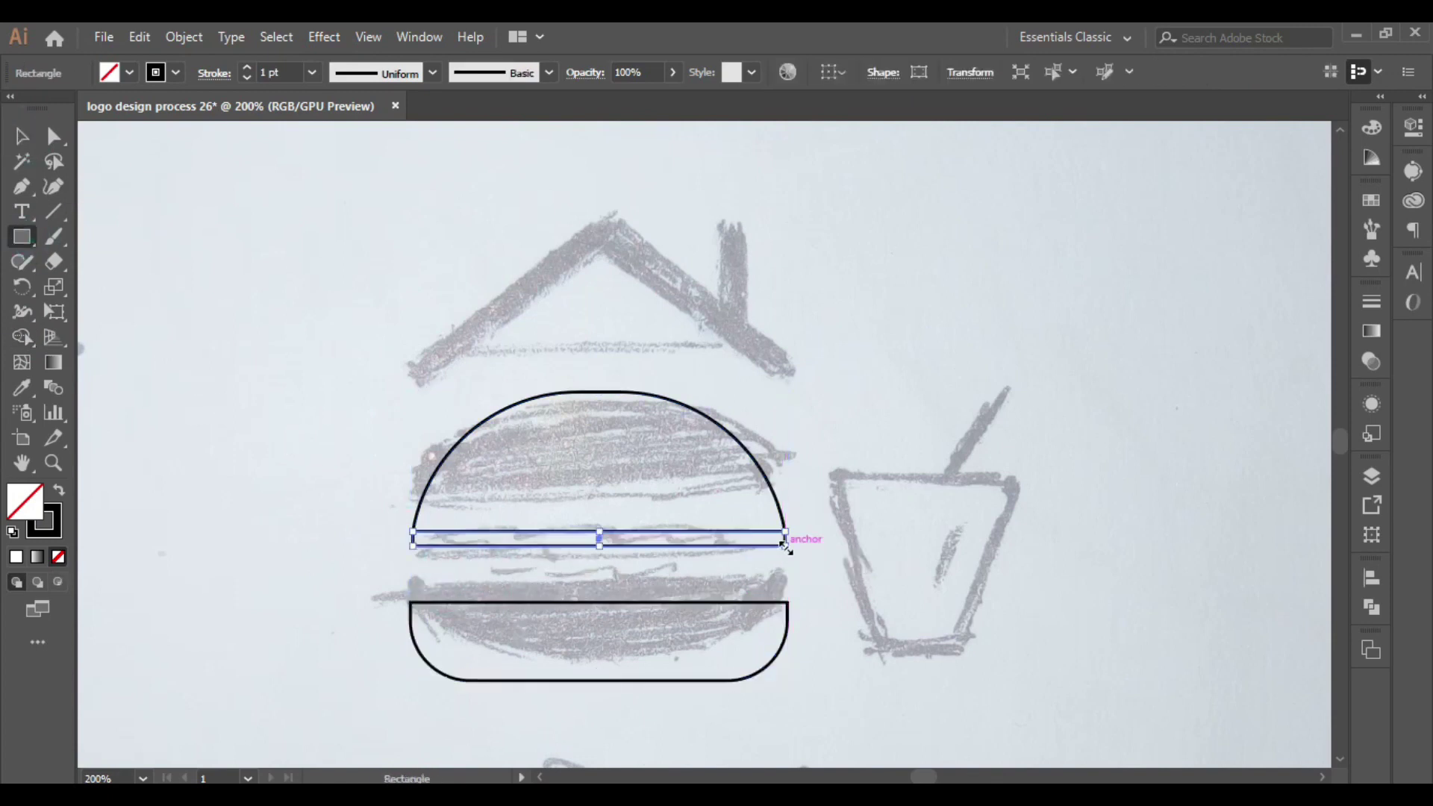
{"action": "left_click", "coordinate": [23, 142]}
{"action": "left_click_drag", "start_coordinate": [627, 539], "coordinate": [621, 597]}
{"action": "left_click", "coordinate": [413, 627], "text": "shift"}
{"action": "left_click", "coordinate": [869, 72]}
- Centre each thin band horizontally on its bun, using the bun as key object
{"action": "left_click", "coordinate": [839, 598]}
{"action": "left_click_drag", "start_coordinate": [828, 568], "coordinate": [478, 479]}
{"action": "left_click", "coordinate": [870, 72]}
{"action": "left_click", "coordinate": [755, 592]}
{"action": "scroll", "coordinate": [724, 602], "scroll_direction": "up", "scroll_amount": 2}
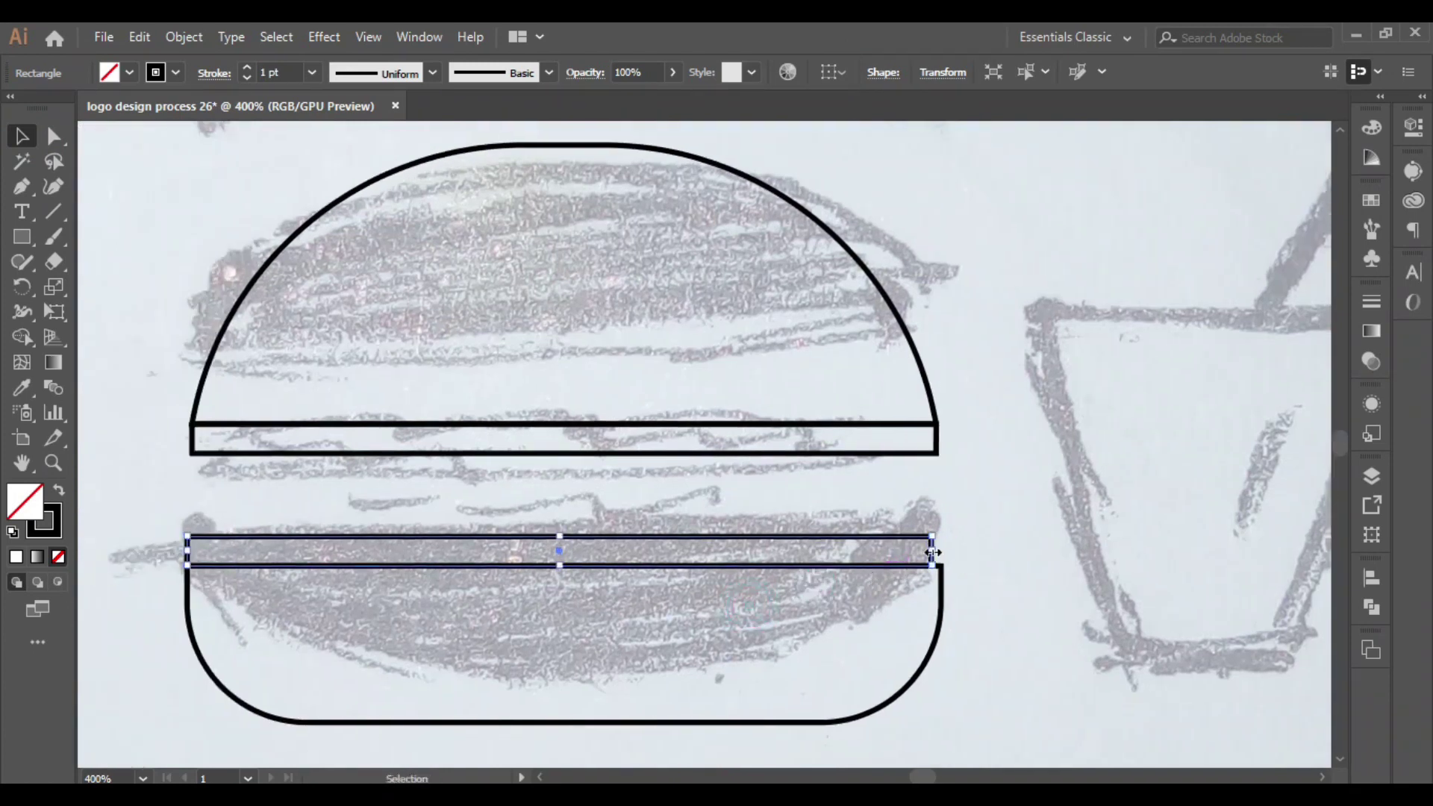
{"action": "left_click", "coordinate": [952, 606], "text": "shift"}
{"action": "left_click", "coordinate": [896, 73]}
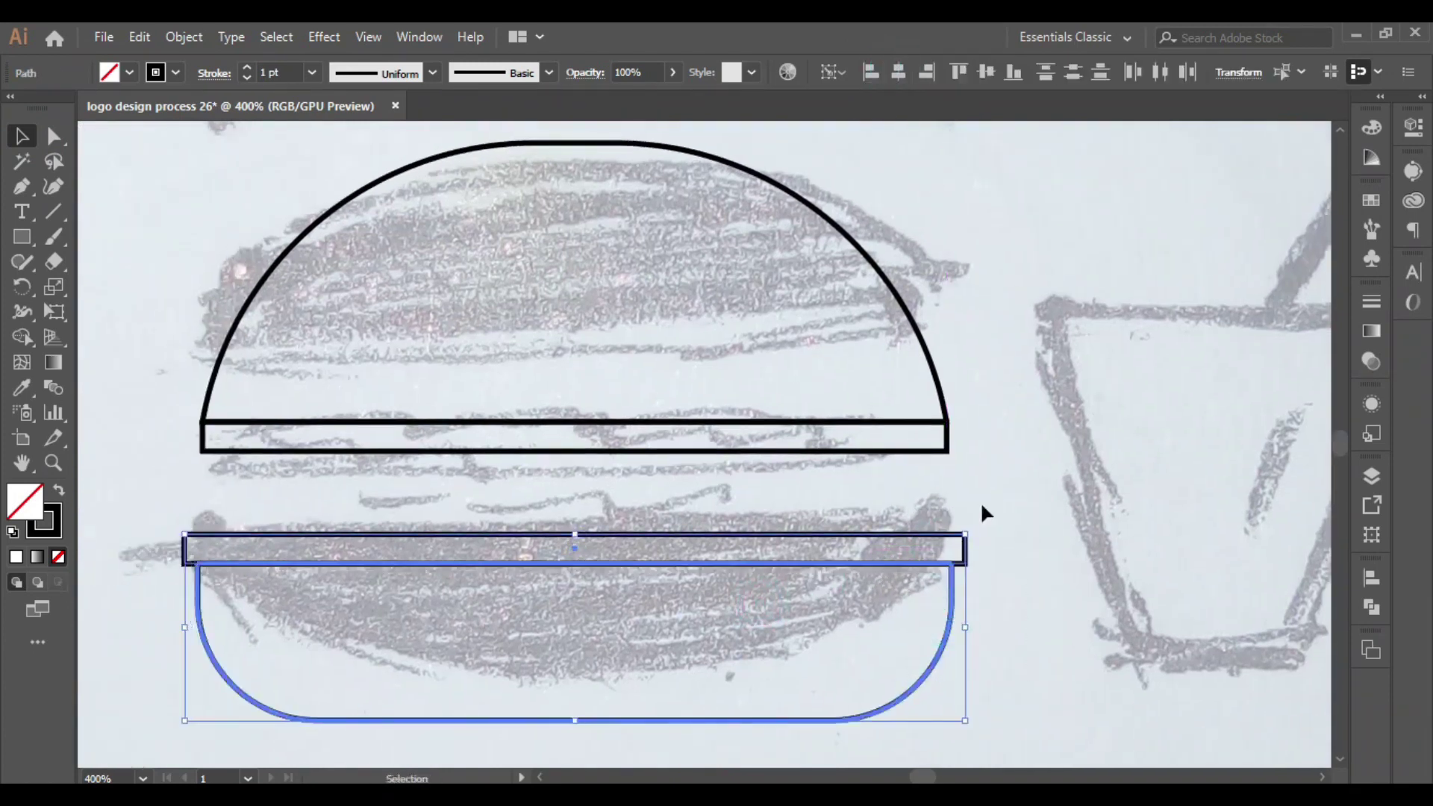
{"action": "left_click", "coordinate": [1036, 532]}
- Copy a band upward, stretch it into a wide patty, and centre it on the bottom bun
{"action": "left_click_drag", "start_coordinate": [272, 550], "coordinate": [272, 492]}
{"action": "left_click_drag", "start_coordinate": [575, 477], "coordinate": [575, 451]}
{"action": "left_click_drag", "start_coordinate": [964, 496], "coordinate": [1015, 494]}
{"action": "left_click", "coordinate": [954, 641], "text": "shift"}
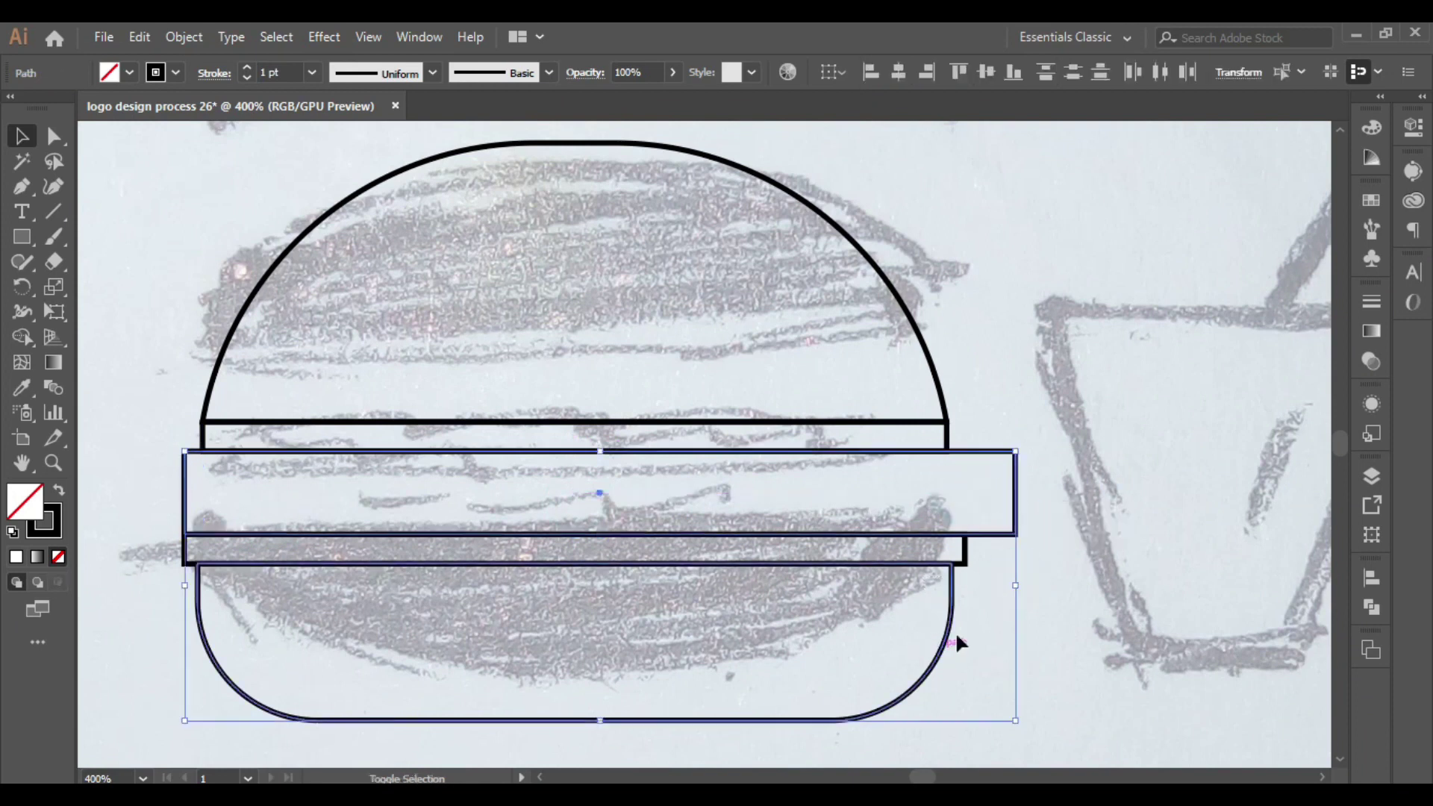
{"action": "left_click", "coordinate": [956, 634]}
{"action": "left_click_drag", "start_coordinate": [1059, 495], "coordinate": [957, 623]}
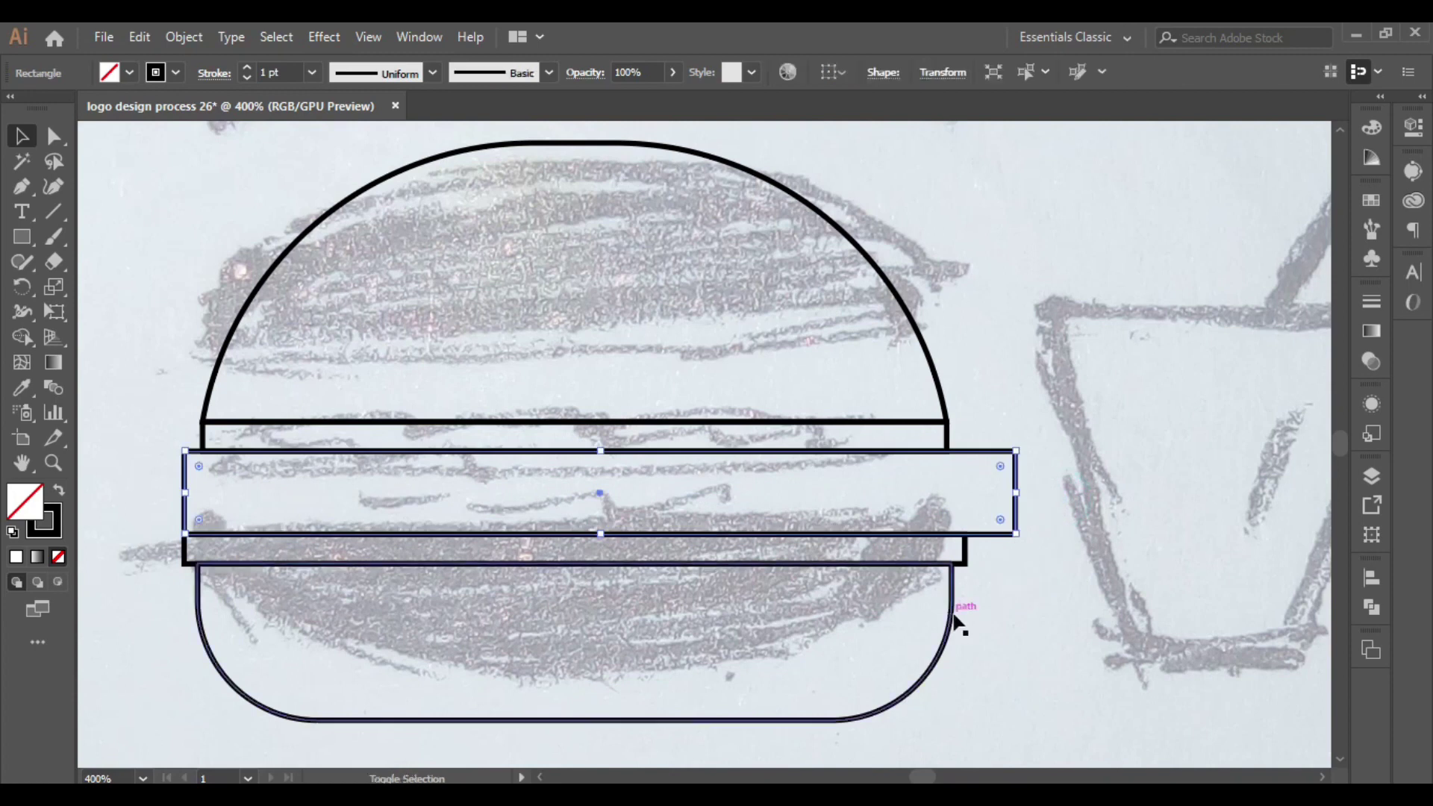
{"action": "left_click", "coordinate": [951, 593], "text": "shift"}
{"action": "left_click", "coordinate": [899, 71]}
{"action": "left_click", "coordinate": [985, 358]}
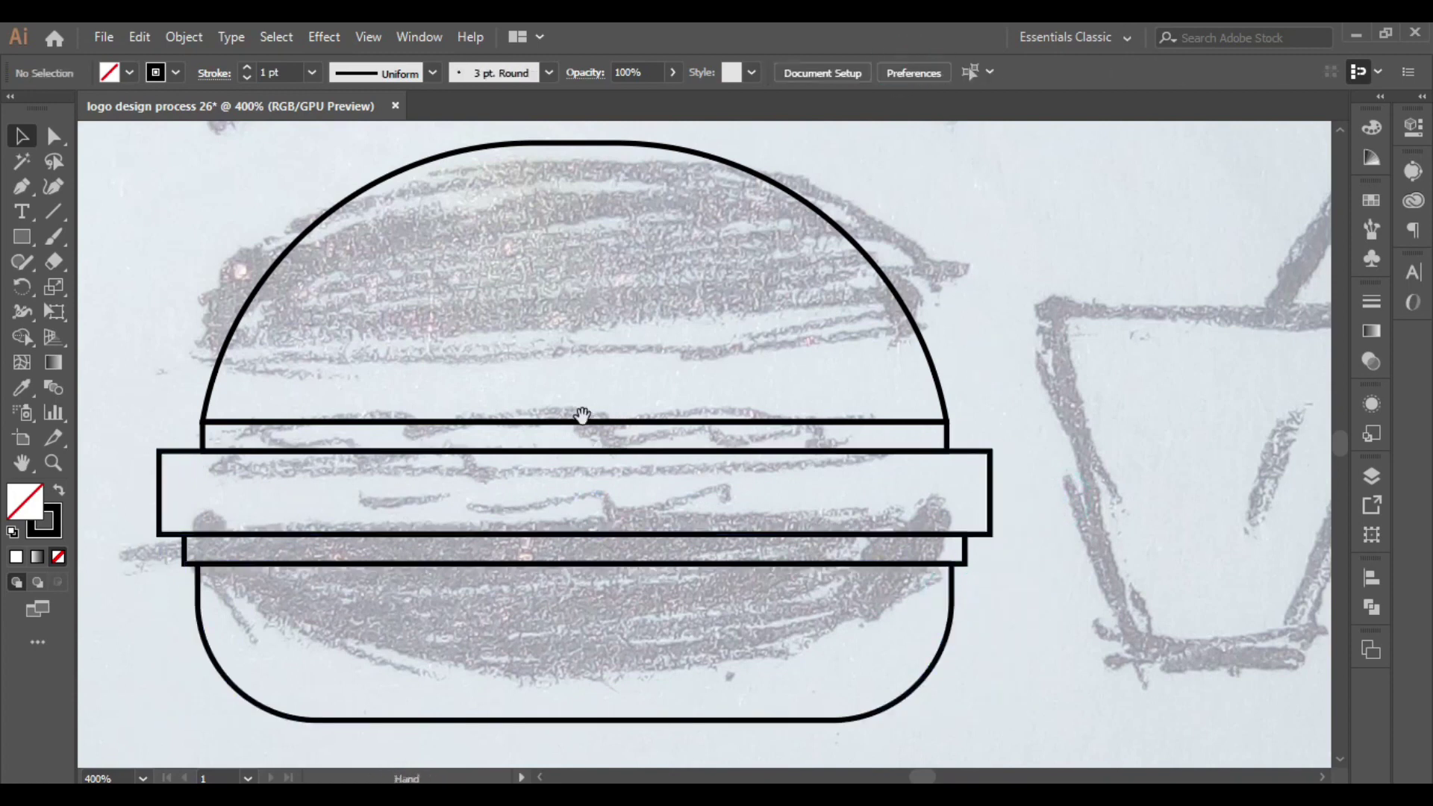
- Fully round the patty's ends into a pill shape
{"action": "scroll", "coordinate": [166, 447], "scroll_direction": "left", "scroll_amount": 1}
{"action": "left_click", "coordinate": [187, 457]}
{"action": "left_click_drag", "start_coordinate": [199, 460], "coordinate": [167, 441]}
{"action": "left_click", "coordinate": [160, 430]}
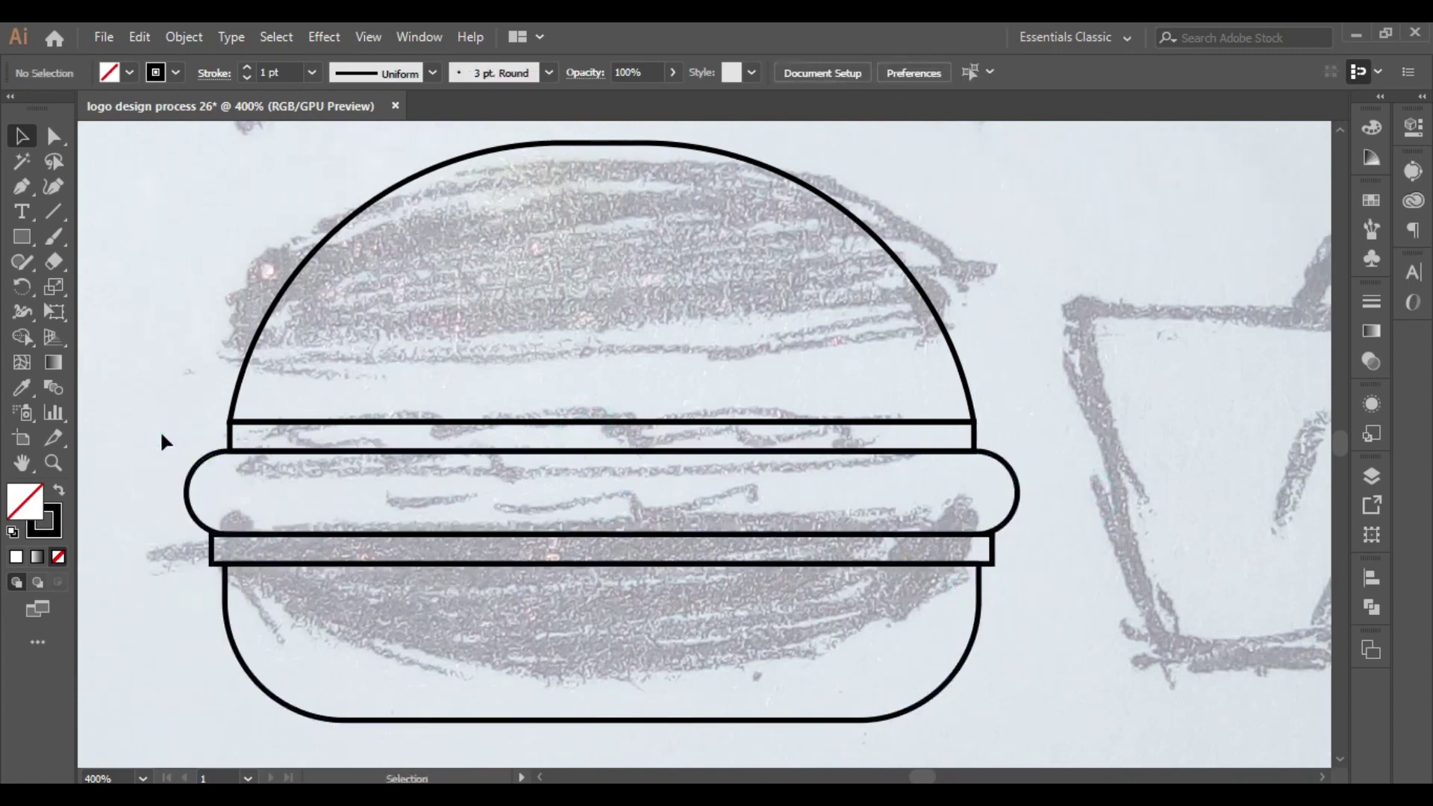
{"action": "scroll", "coordinate": [160, 430], "scroll_direction": "left", "scroll_amount": 1}
{"action": "left_click", "coordinate": [1005, 552]}
{"action": "scroll", "coordinate": [971, 560], "scroll_direction": "up", "scroll_amount": 1}
{"action": "left_click_drag", "start_coordinate": [888, 578], "coordinate": [1148, 570]}
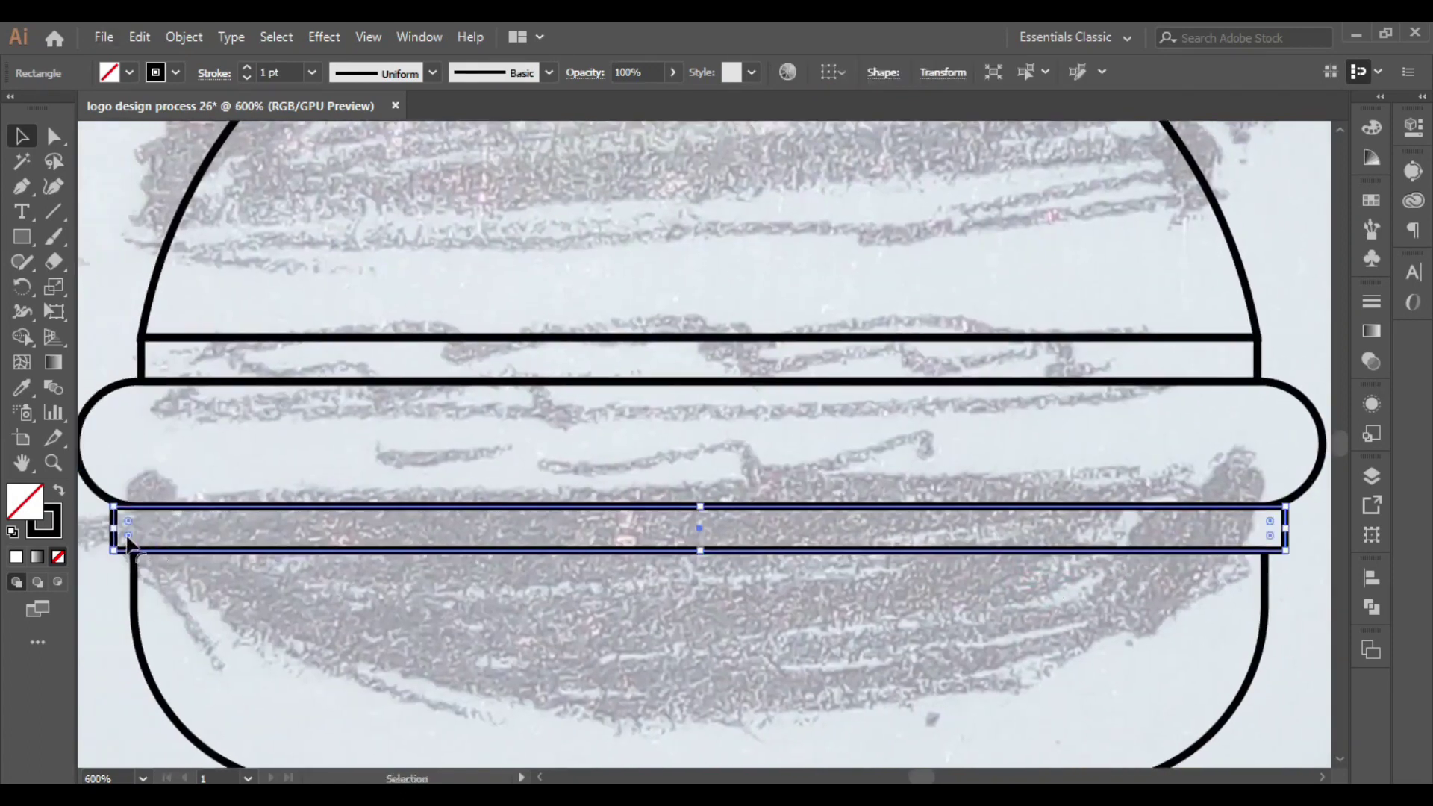
- Fully round the ends of the thin band on the bottom bun
{"action": "left_click_drag", "start_coordinate": [129, 536], "coordinate": [133, 529]}
{"action": "left_click", "coordinate": [87, 596]}
{"action": "left_click_drag", "start_coordinate": [95, 613], "coordinate": [112, 592]}
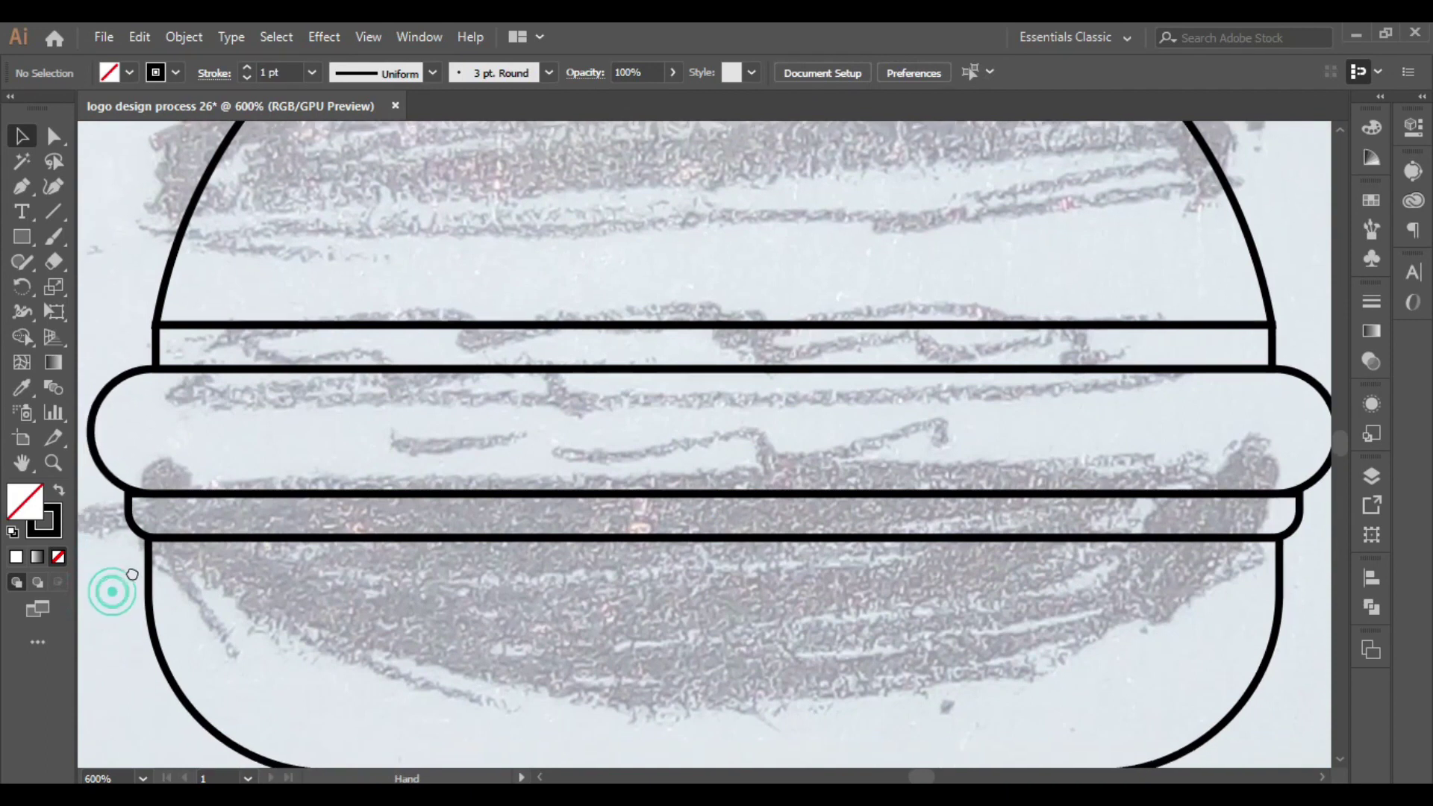
{"action": "scroll", "coordinate": [548, 566], "scroll_direction": "down", "scroll_amount": 2}
{"action": "left_click", "coordinate": [256, 512]}
{"action": "scroll", "coordinate": [256, 512], "scroll_direction": "up", "scroll_amount": 1}
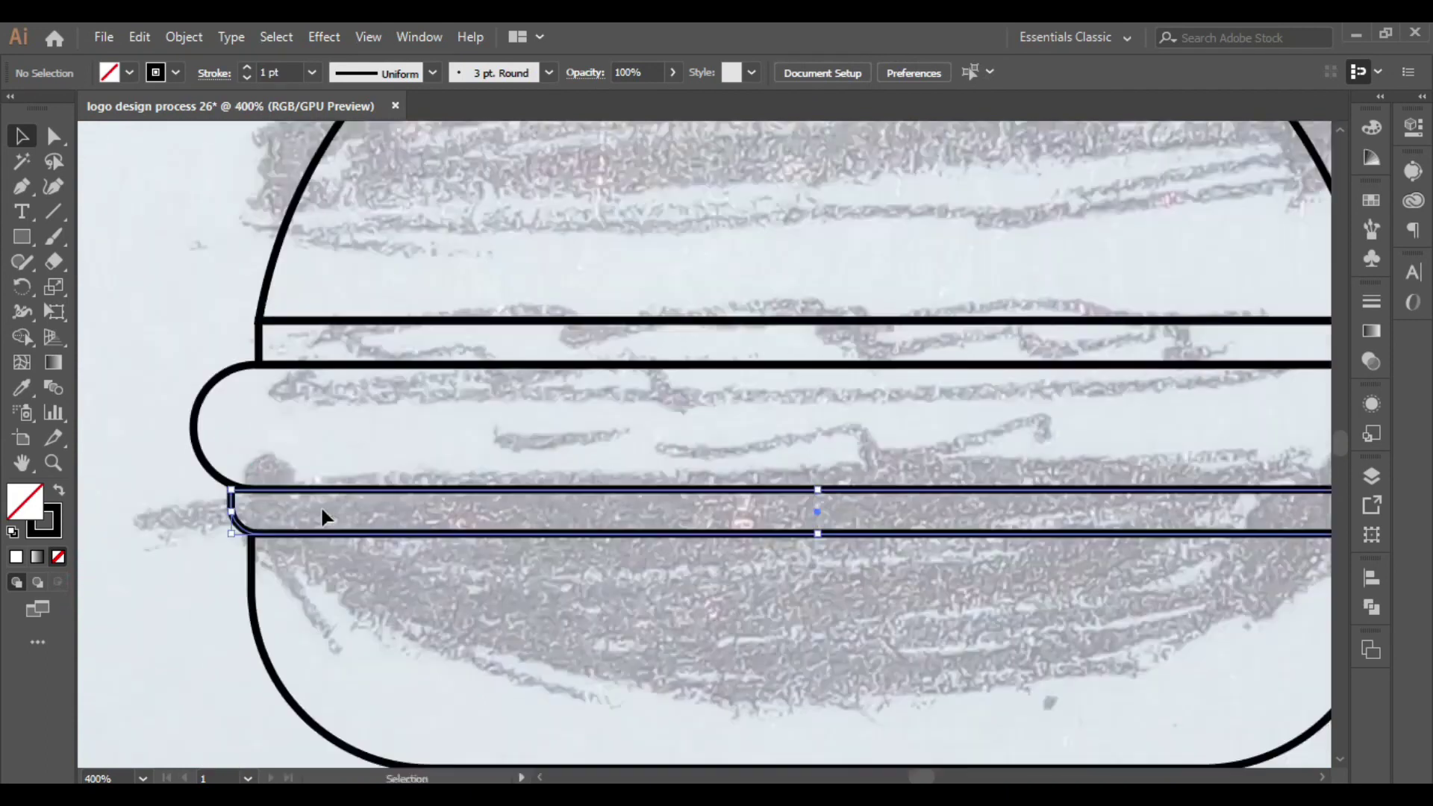
{"action": "scroll", "coordinate": [323, 516], "scroll_direction": "up", "scroll_amount": 2}
- Add anchor points along the band's bottom edge and pull them into a wavy lettuce edge
{"action": "left_click", "coordinate": [21, 188]}
{"action": "scroll", "coordinate": [542, 536], "scroll_direction": "down", "scroll_amount": 1}
{"action": "left_click", "coordinate": [541, 536]}
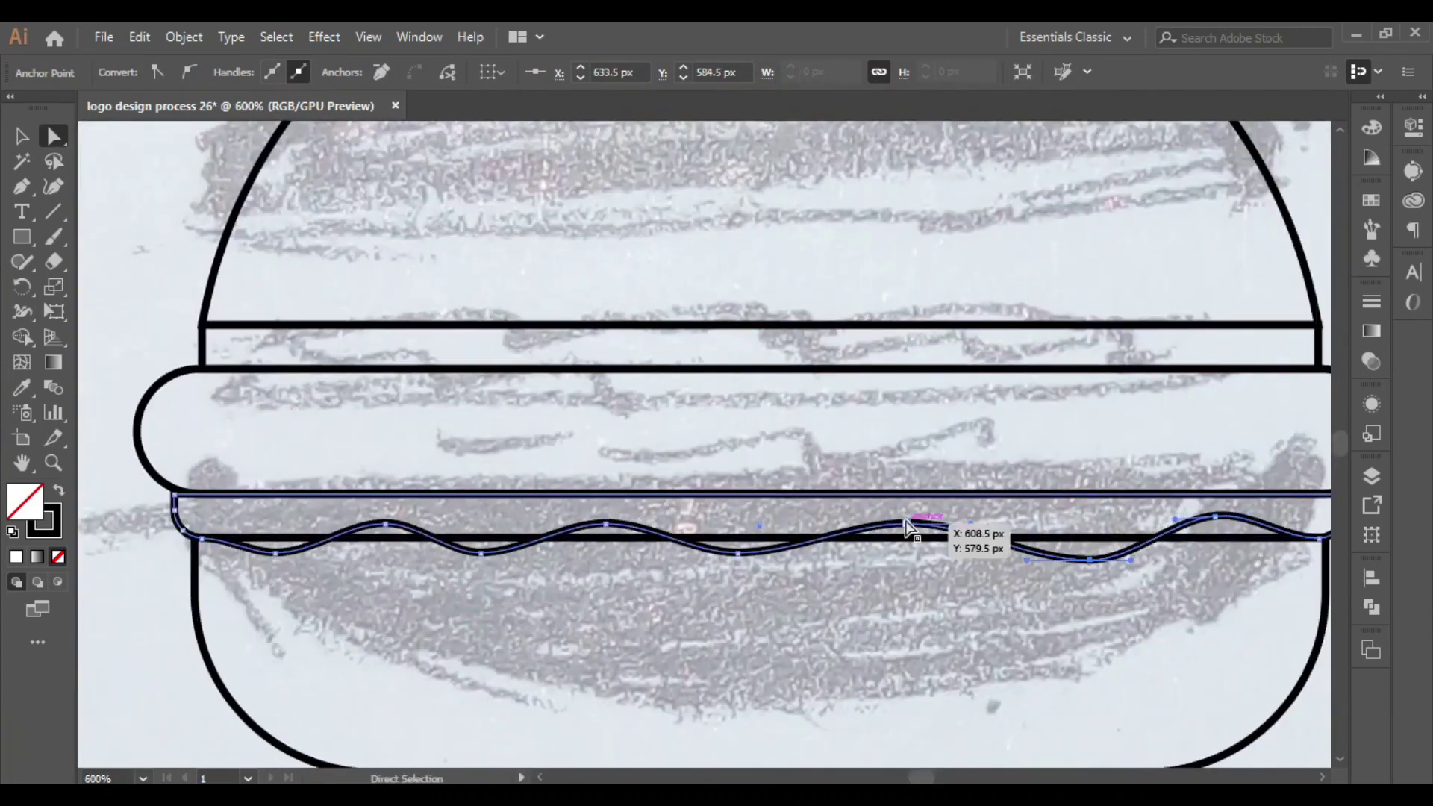
{"action": "left_click_drag", "start_coordinate": [385, 523], "coordinate": [388, 527]}
{"action": "left_click", "coordinate": [420, 608]}
{"action": "scroll", "coordinate": [334, 509], "scroll_direction": "down", "scroll_amount": 1}
{"action": "left_click", "coordinate": [203, 457]}
{"action": "left_click", "coordinate": [21, 187]}
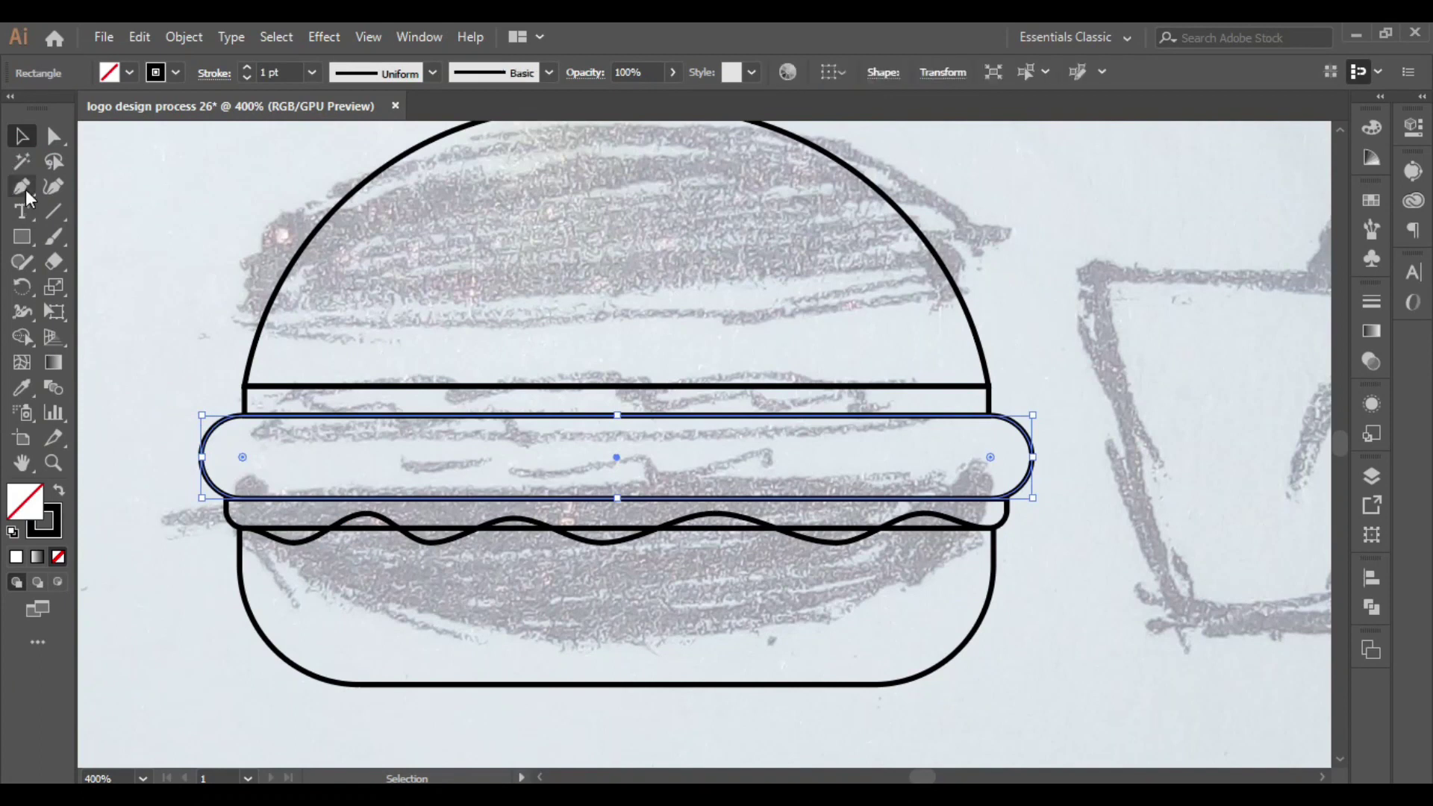
- Pen-draw a downward-pointing triangle beneath the top band
{"action": "left_click", "coordinate": [617, 479]}
{"action": "left_click", "coordinate": [553, 416]}
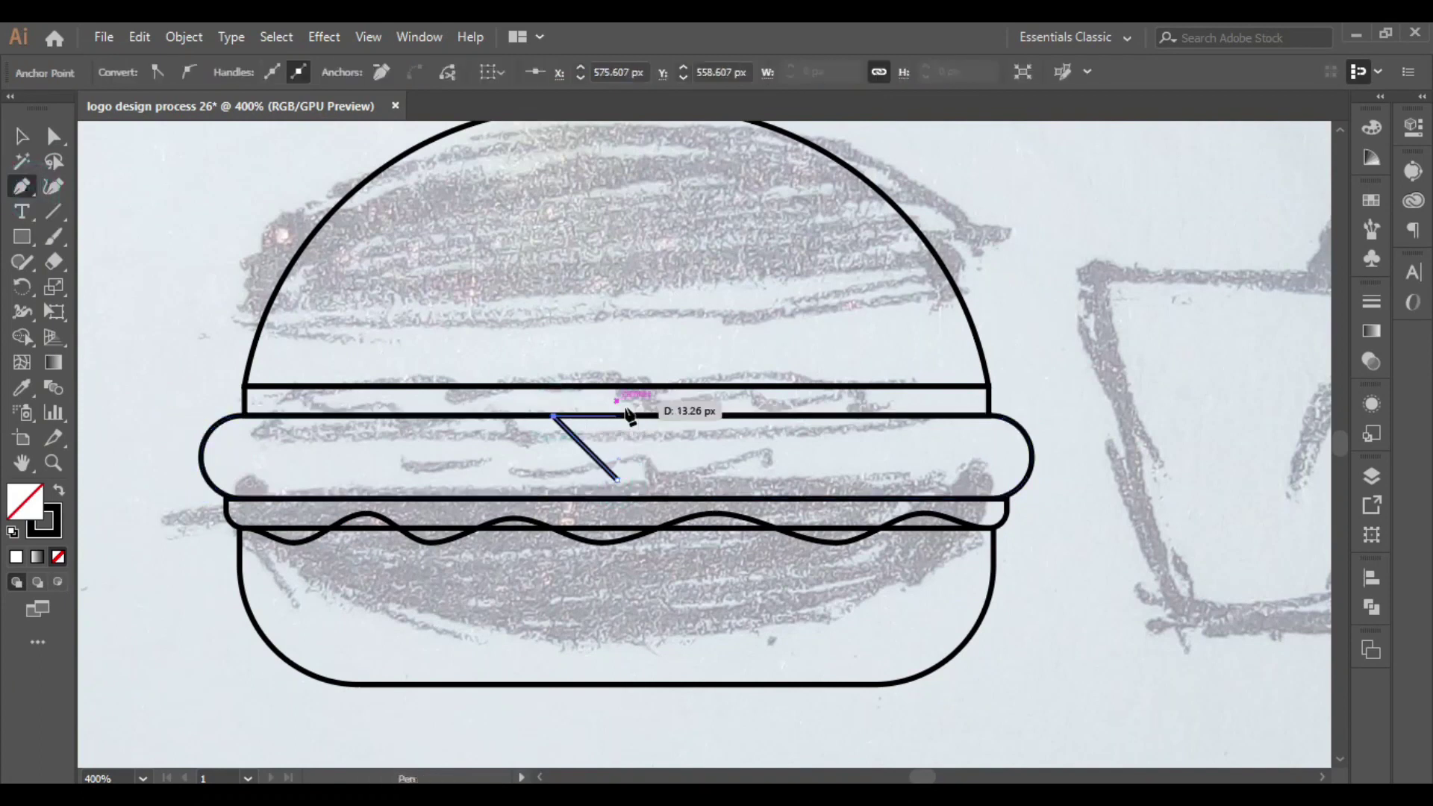
{"action": "left_click", "coordinate": [681, 416]}
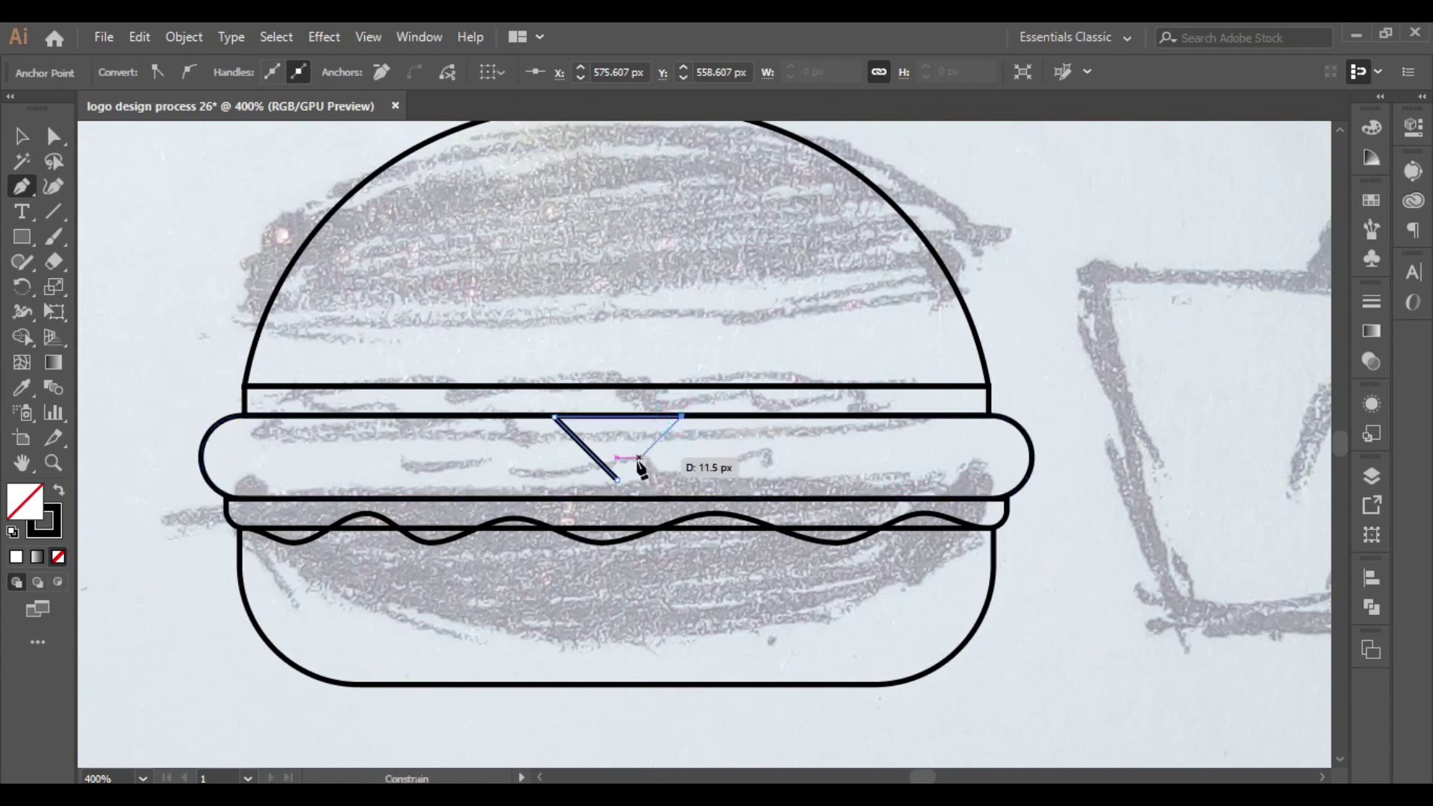
{"action": "left_click", "coordinate": [617, 480]}
- Merge the triangle into the top band with Shape Builder and round its corners into a drip
{"action": "left_click", "coordinate": [21, 138]}
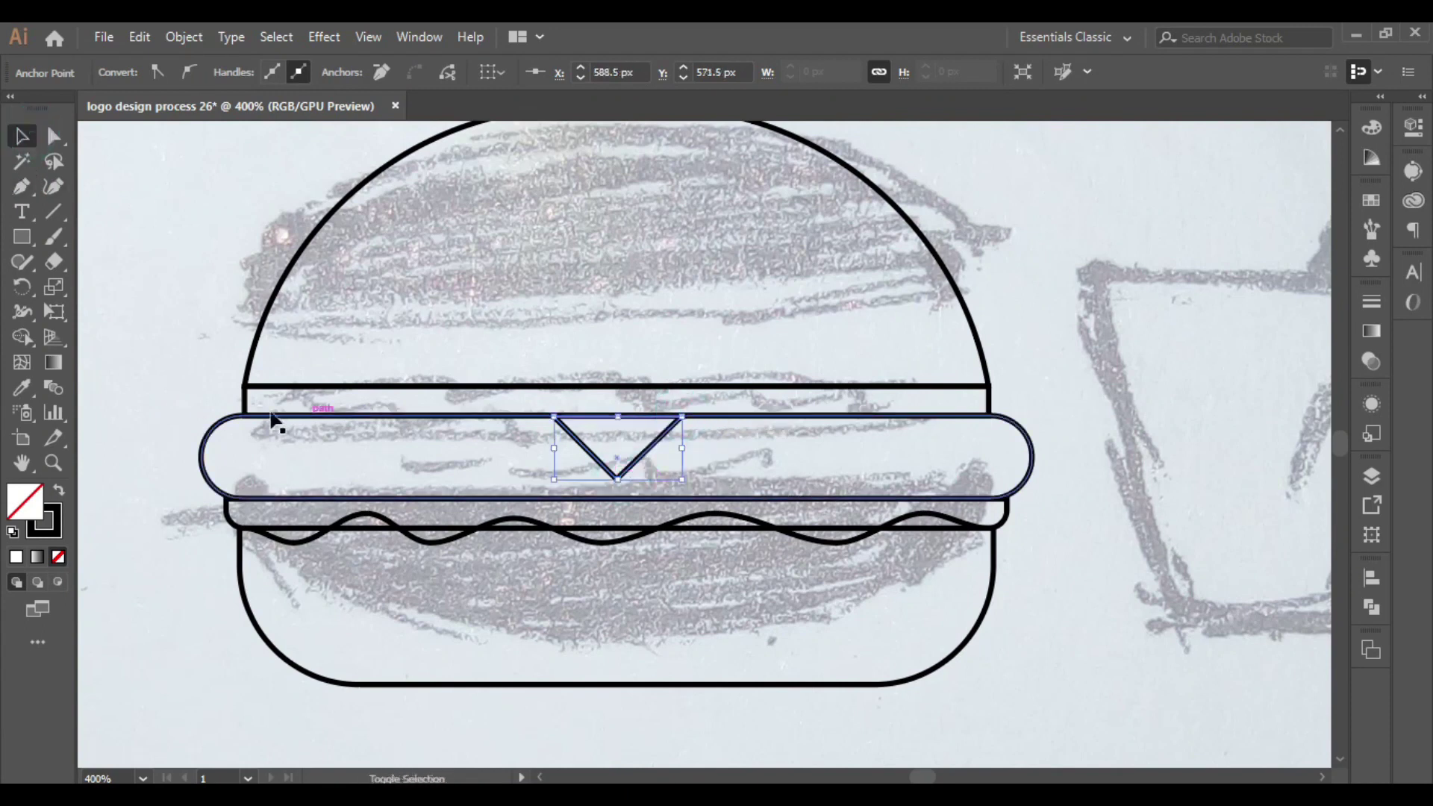
{"action": "left_click", "coordinate": [245, 397], "text": "shift"}
{"action": "left_click", "coordinate": [22, 337]}
{"action": "left_click_drag", "start_coordinate": [550, 425], "coordinate": [633, 467]}
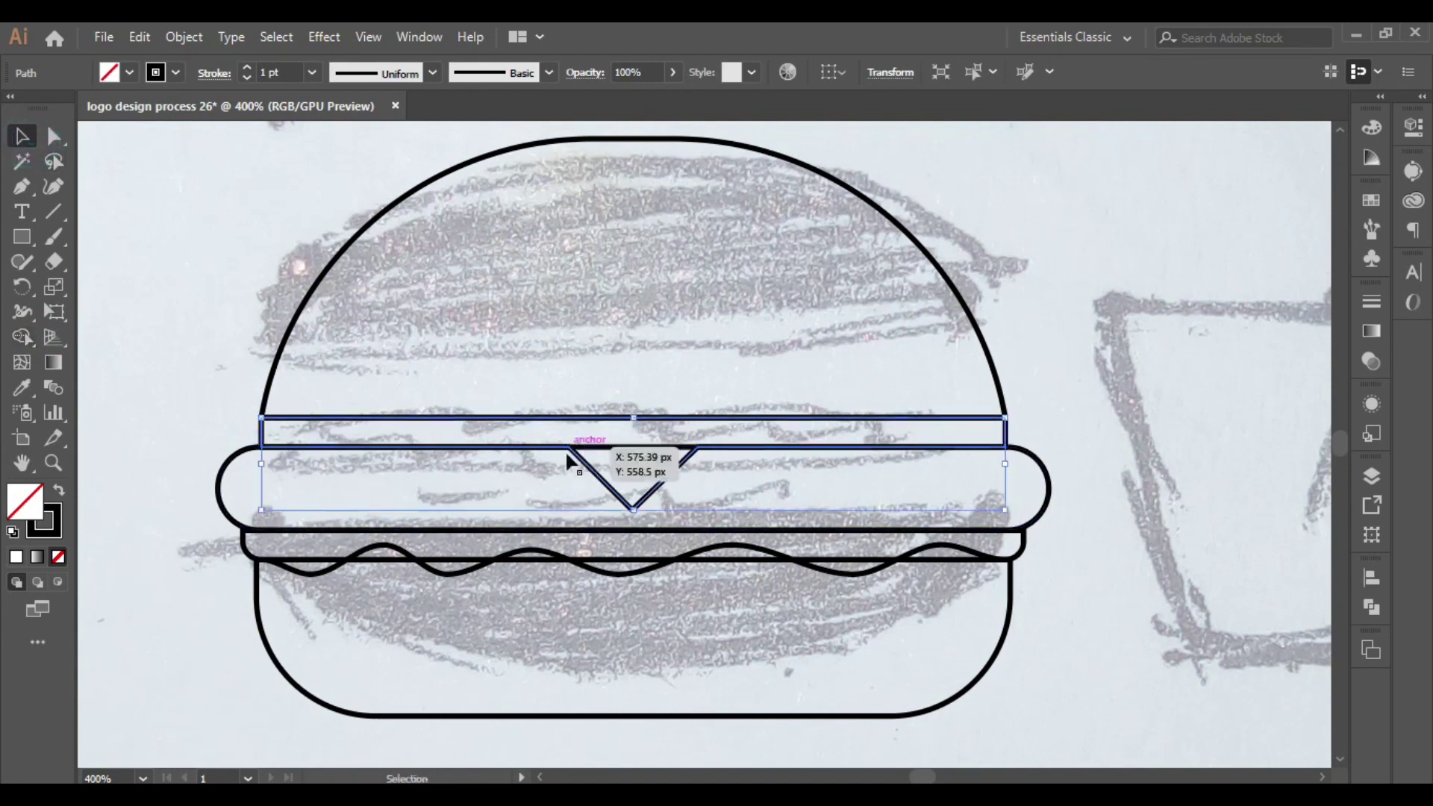
{"action": "left_click", "coordinate": [55, 138]}
{"action": "left_click_drag", "start_coordinate": [706, 468], "coordinate": [869, 677]}
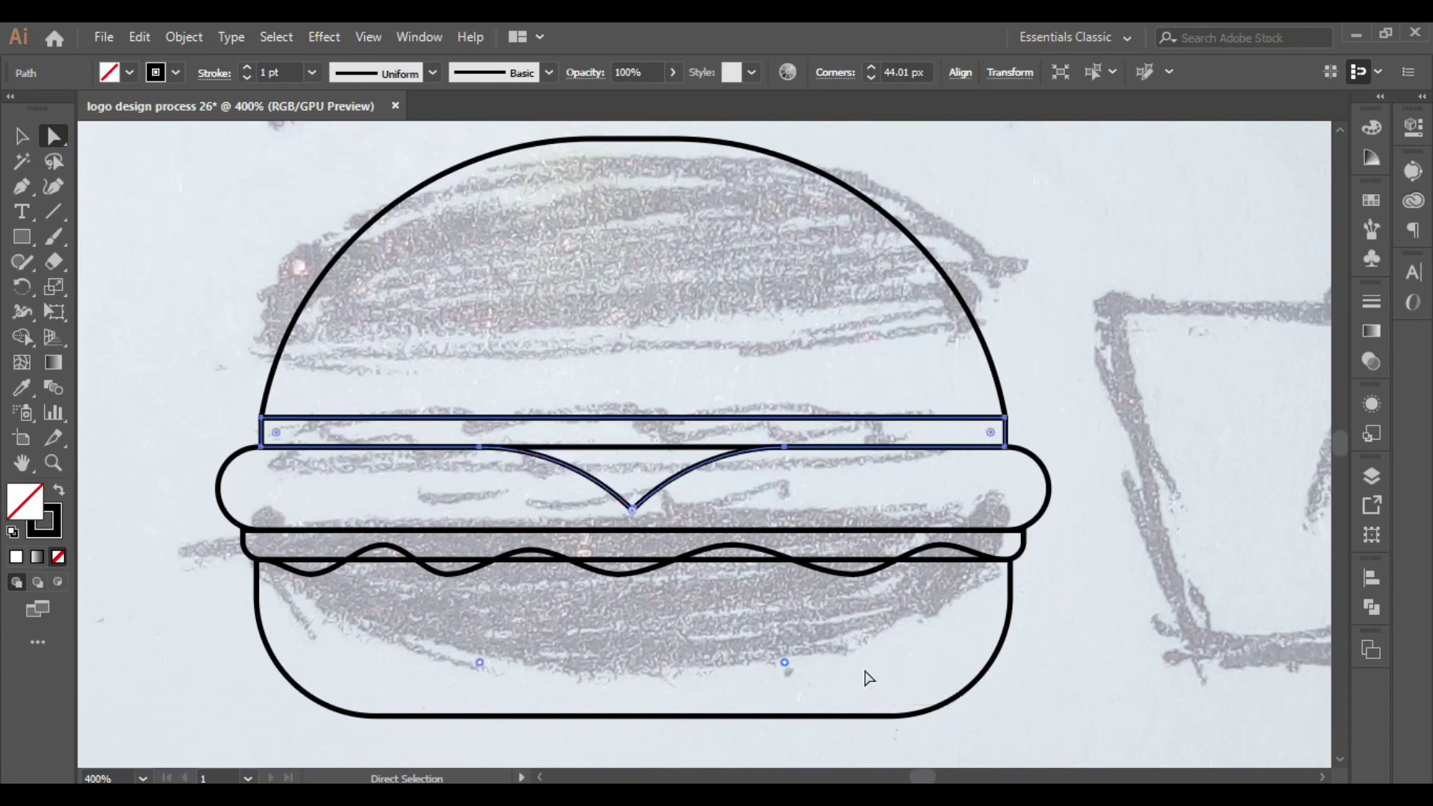
- Set the stroke of all burger outlines to 2 pt
{"action": "key", "text": "v"}
{"action": "left_click", "coordinate": [228, 329]}
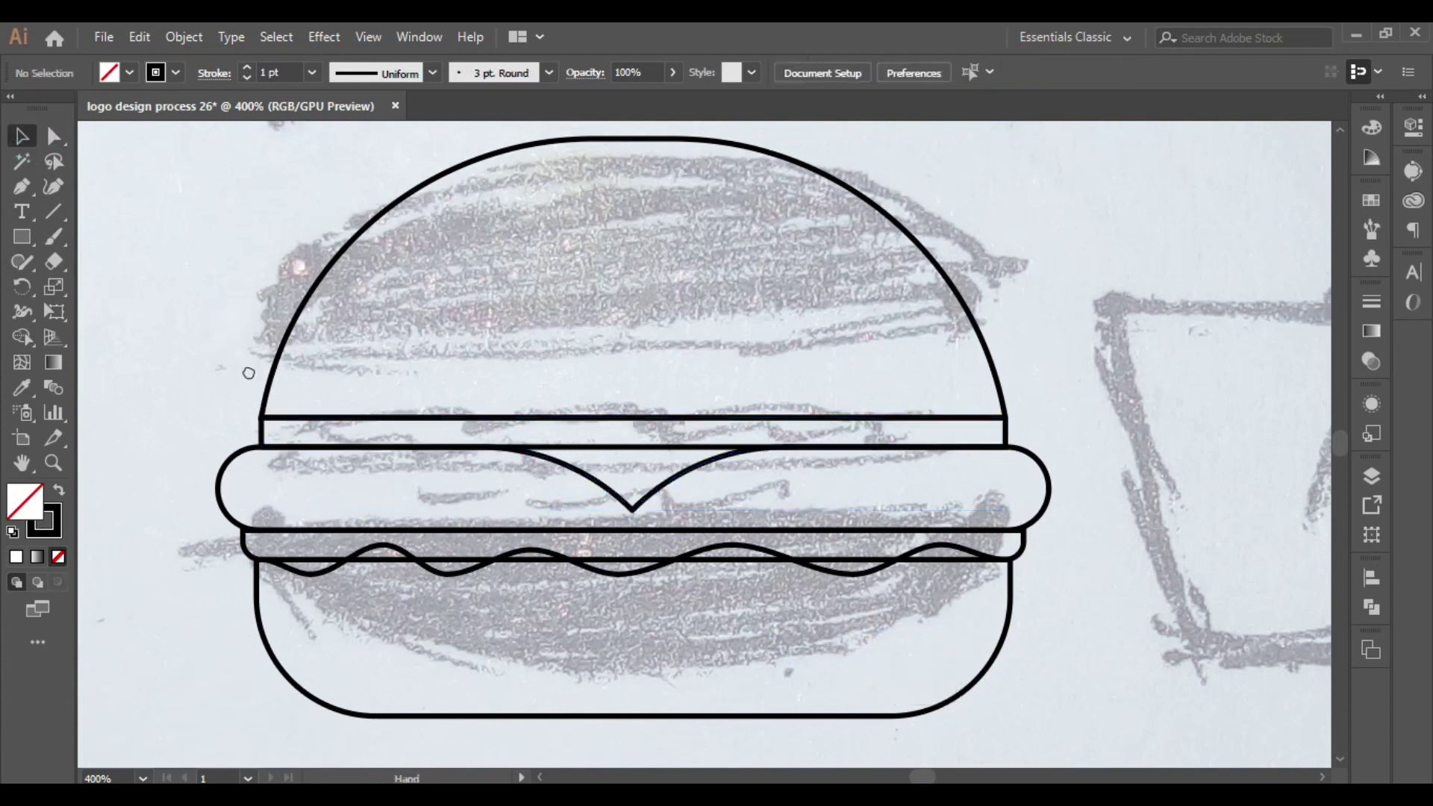
{"action": "key", "text": "ctrl+minus"}
{"action": "left_click_drag", "start_coordinate": [235, 293], "coordinate": [940, 671]}
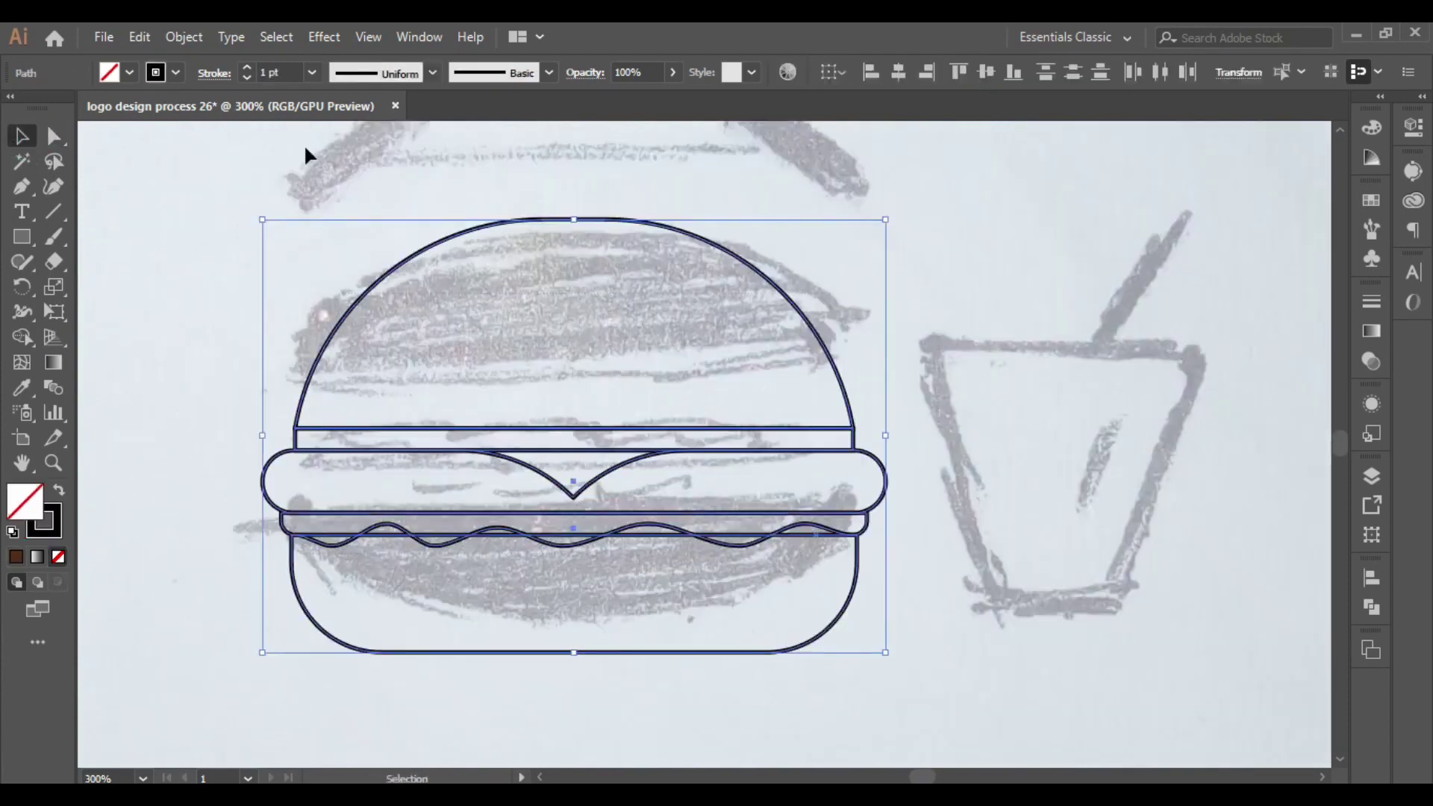
{"action": "left_click", "coordinate": [248, 69]}
- Pen-draw an inverted-V roof from the left eave through the peak to the right eave
{"action": "left_click", "coordinate": [242, 360]}
{"action": "scroll", "coordinate": [291, 426], "scroll_direction": "up", "scroll_amount": 2}
{"action": "scroll", "coordinate": [342, 486], "scroll_direction": "up", "scroll_amount": 5}
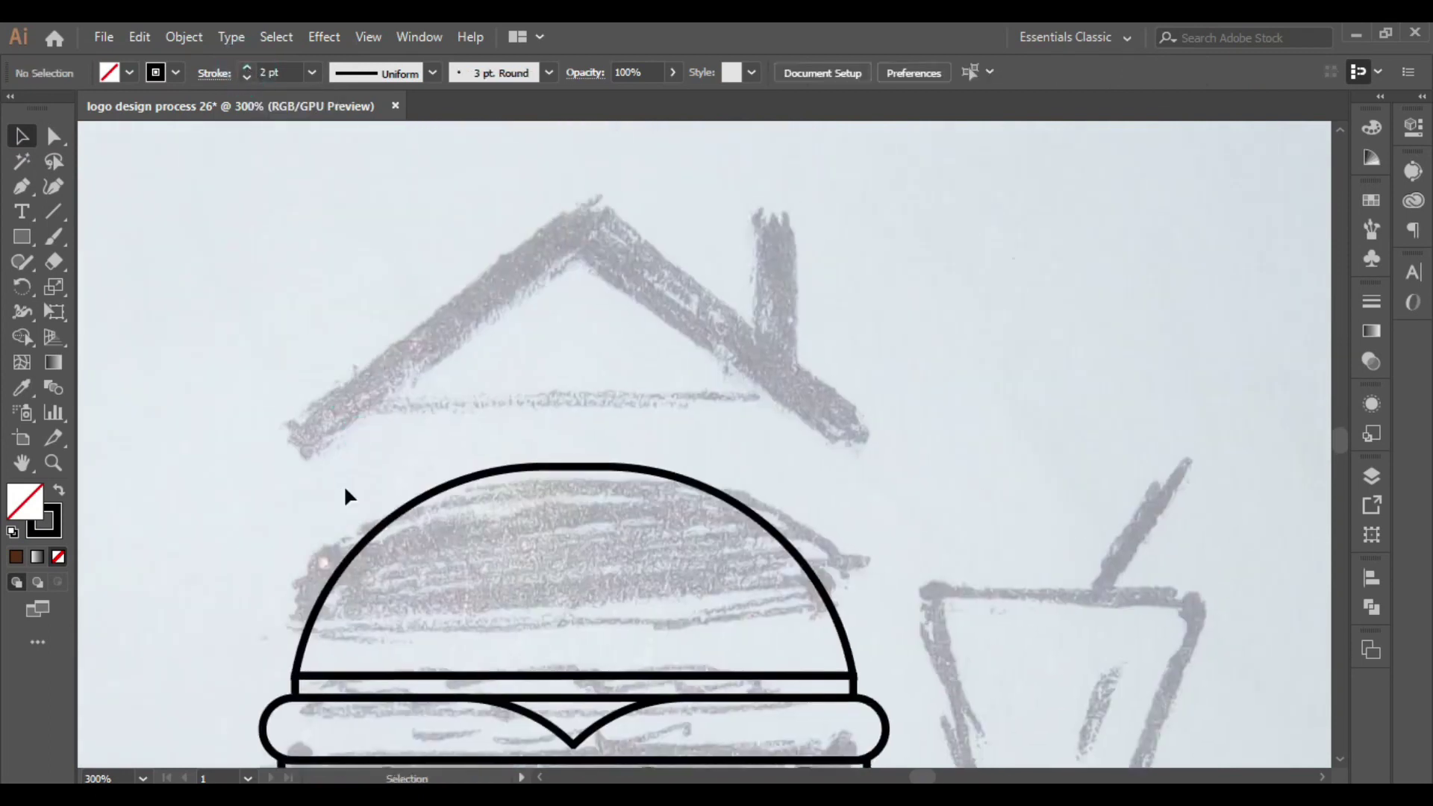
{"action": "left_click", "coordinate": [17, 188]}
{"action": "left_click", "coordinate": [264, 449]}
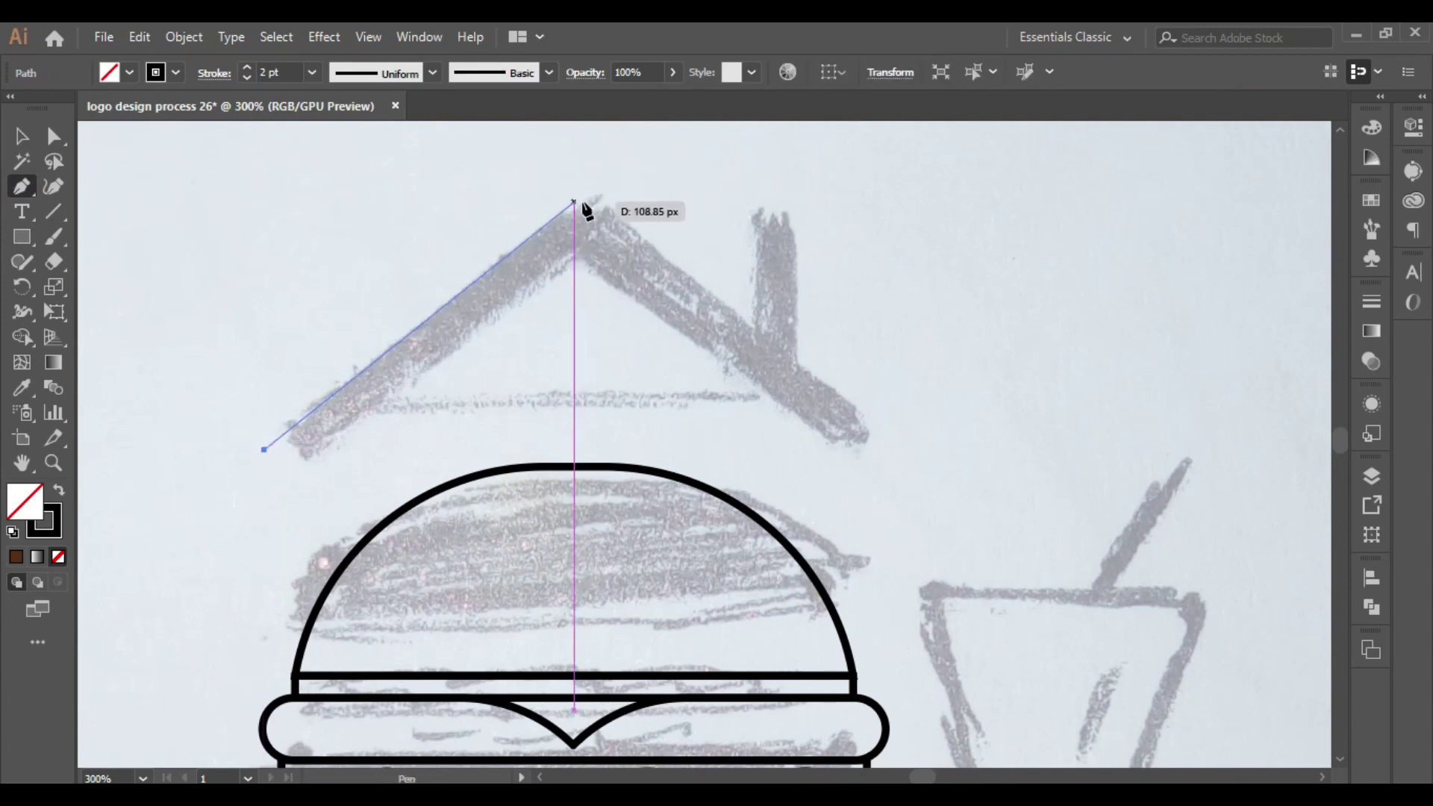
{"action": "left_click", "coordinate": [575, 200]}
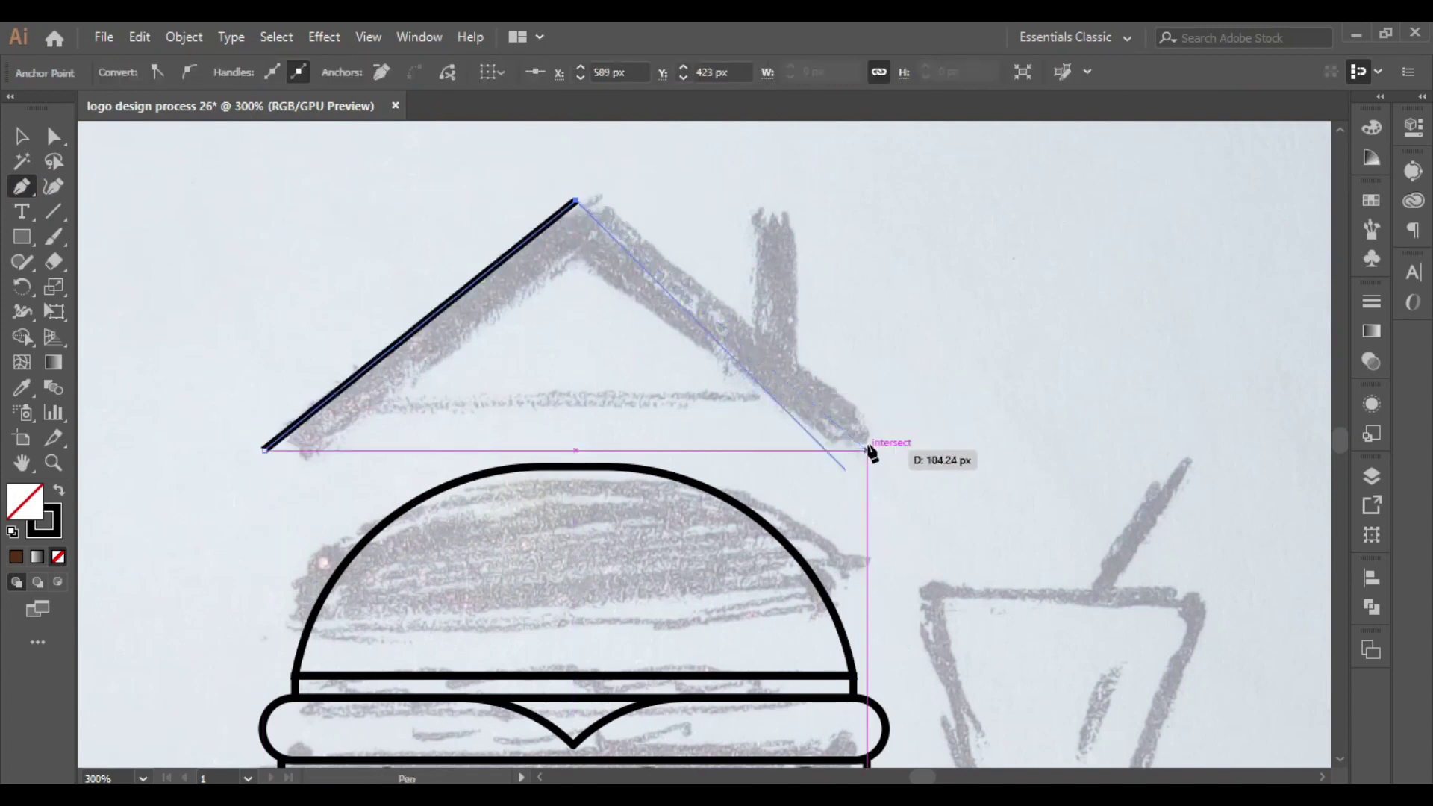
{"action": "left_click", "coordinate": [870, 451]}
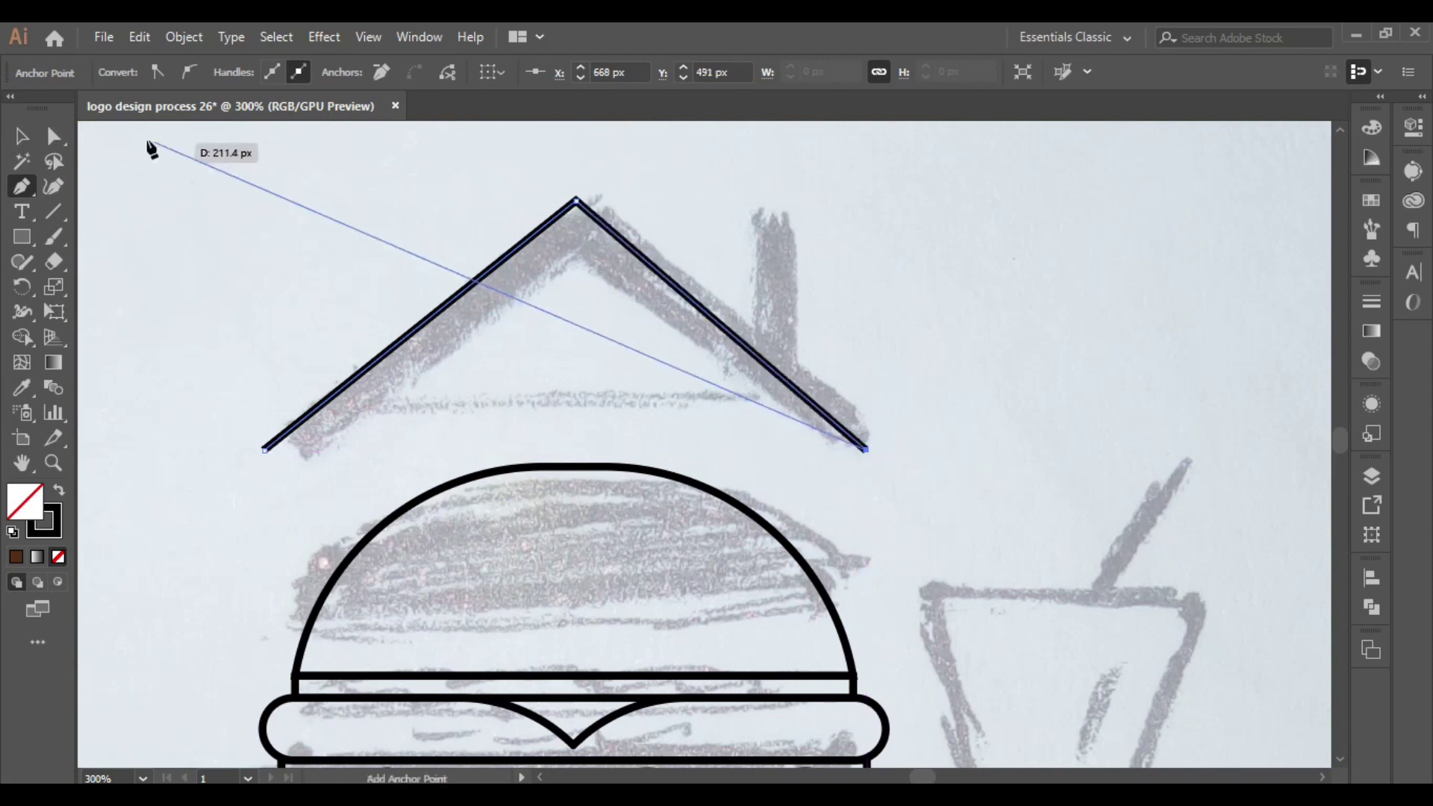
{"action": "key", "text": "v"}
{"action": "left_click", "coordinate": [624, 365]}
- Centre the roof horizontally over the burger's top bun
{"action": "left_click", "coordinate": [437, 304]}
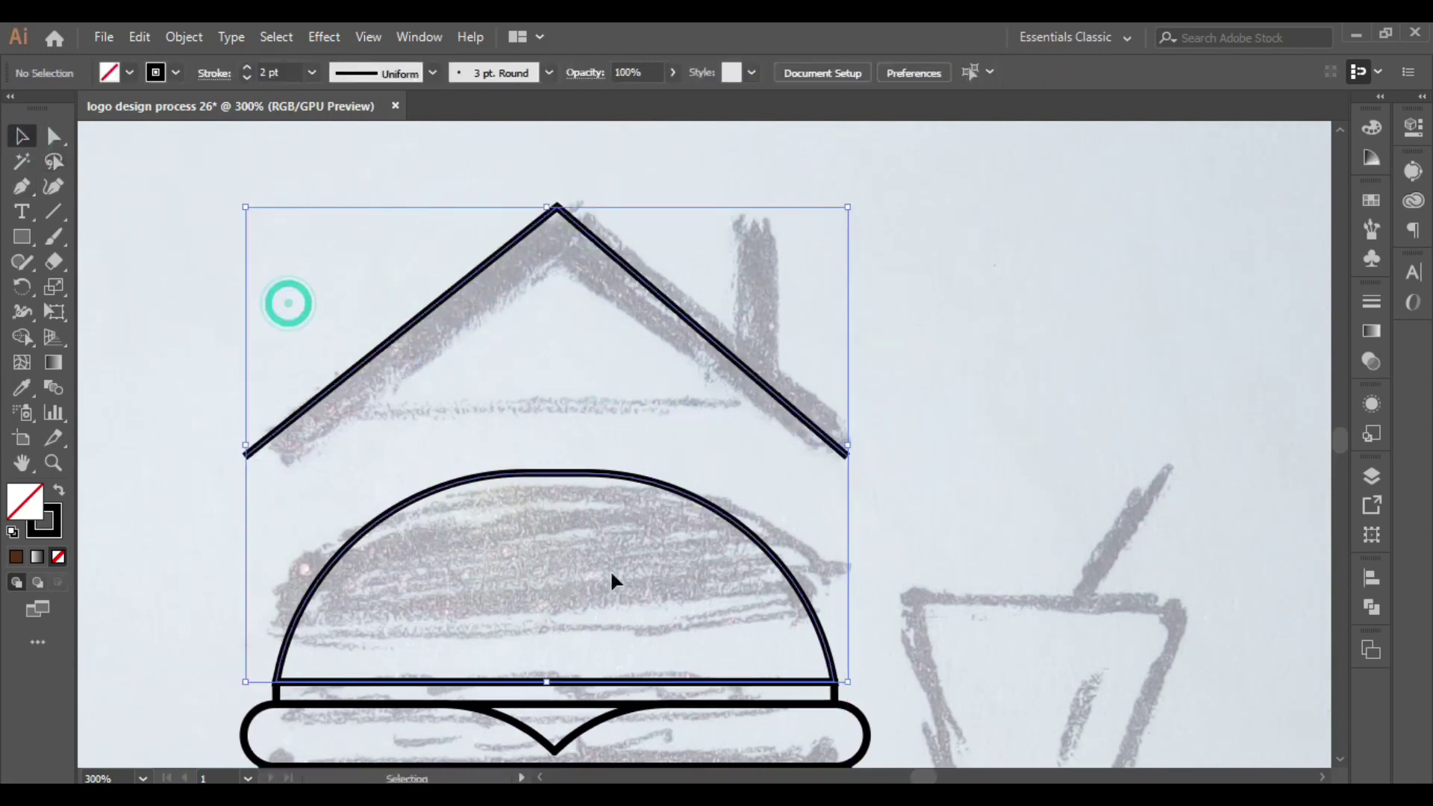
{"action": "left_click", "coordinate": [469, 475], "text": "shift"}
{"action": "left_click", "coordinate": [902, 68]}
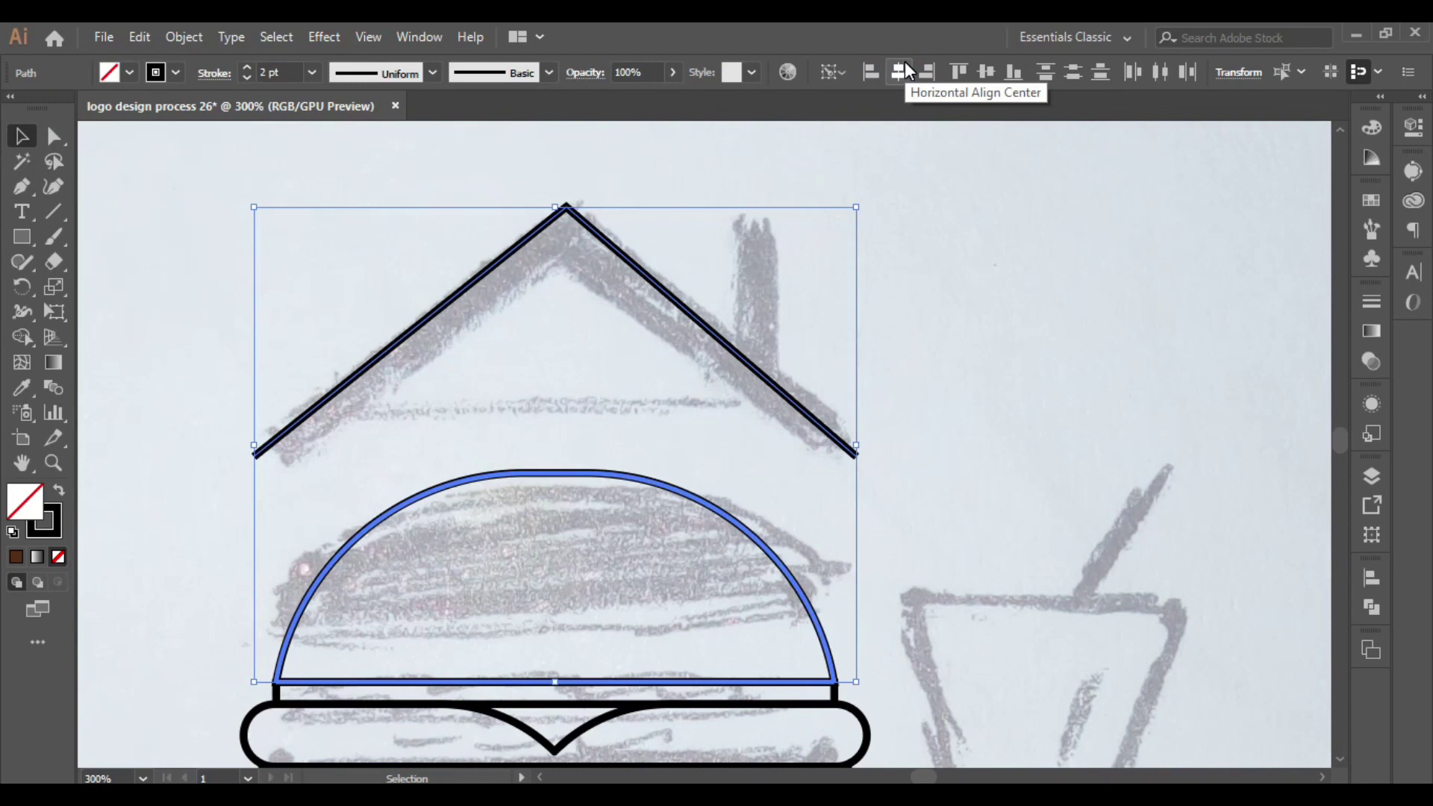
{"action": "left_click", "coordinate": [611, 415]}
- Draw a horizontal crossbar between the two roof slopes
{"action": "left_click_drag", "start_coordinate": [576, 384], "coordinate": [585, 381]}
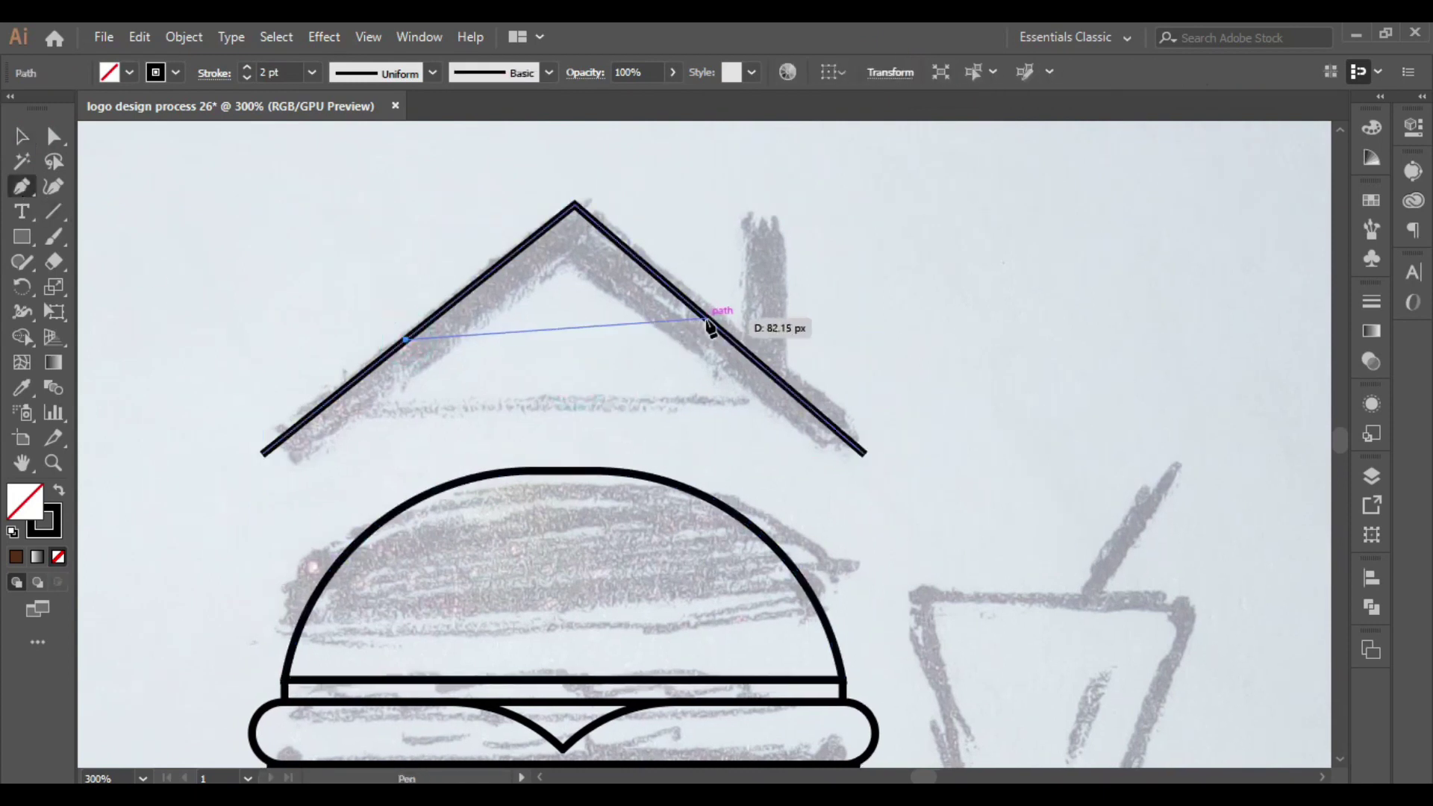
{"action": "left_click", "coordinate": [731, 339]}
{"action": "left_click", "coordinate": [21, 136]}
{"action": "left_click", "coordinate": [516, 410]}
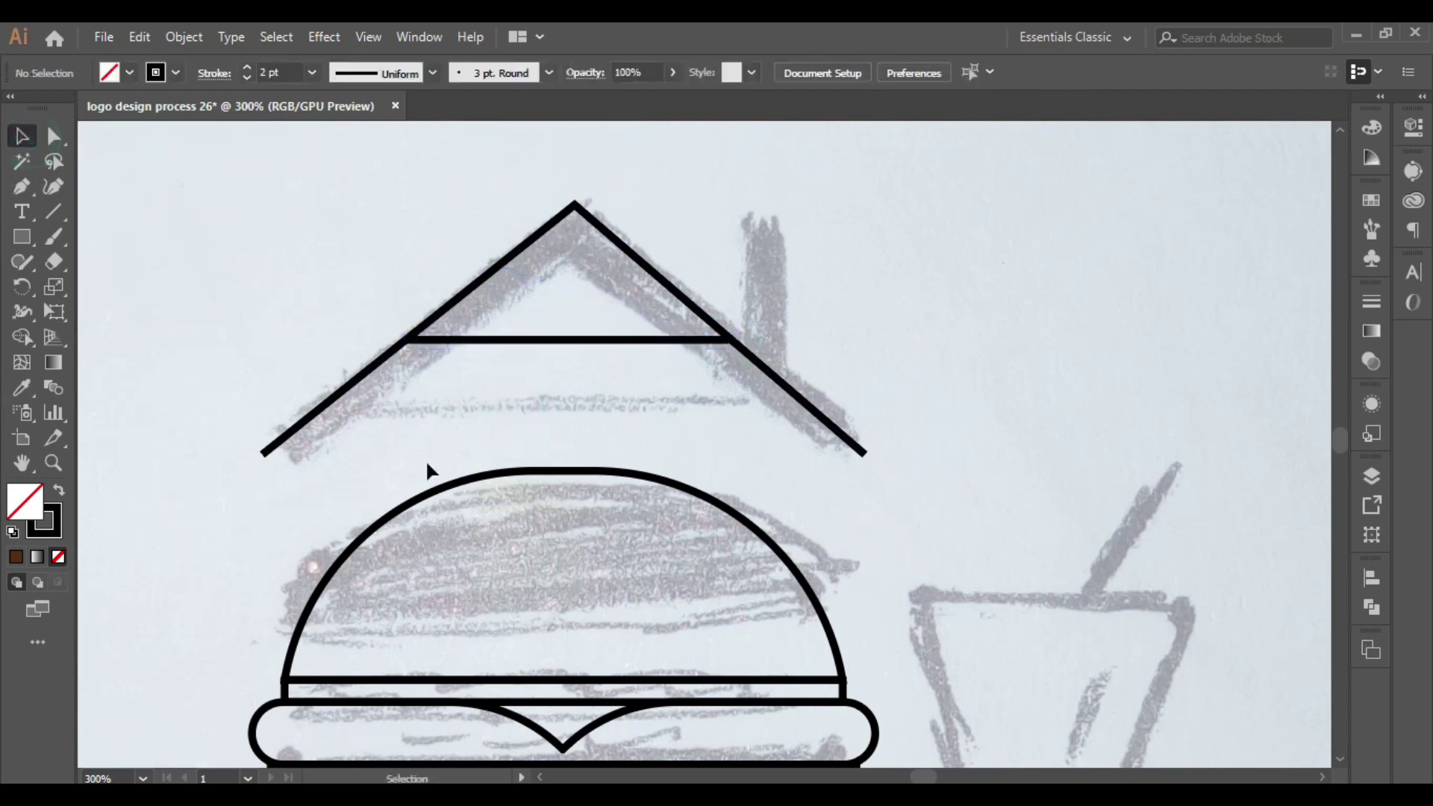
- Draw a vertical chimney line rising from the right roof slope
{"action": "scroll", "coordinate": [487, 432], "scroll_direction": "right", "scroll_amount": 1}
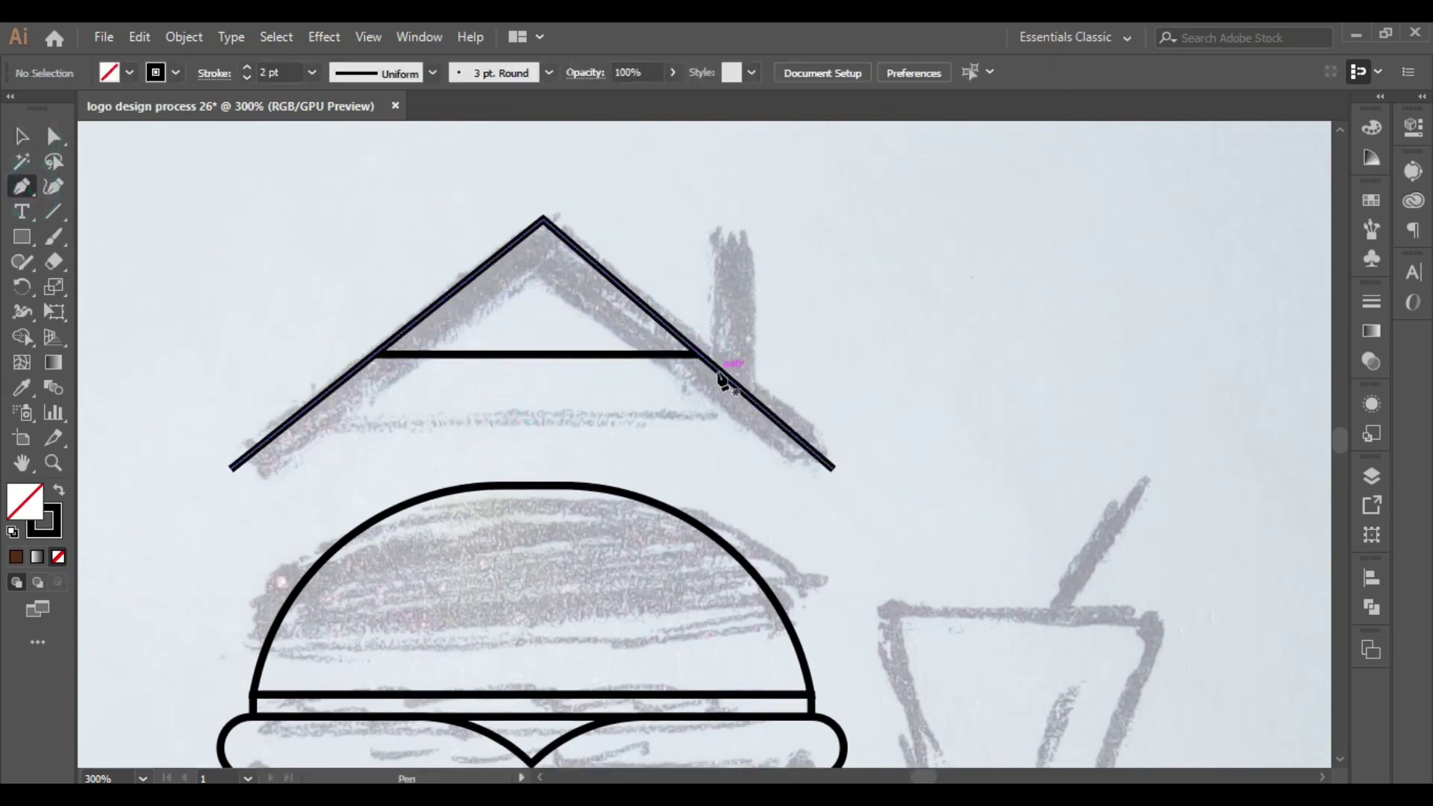
{"action": "left_click", "coordinate": [721, 371]}
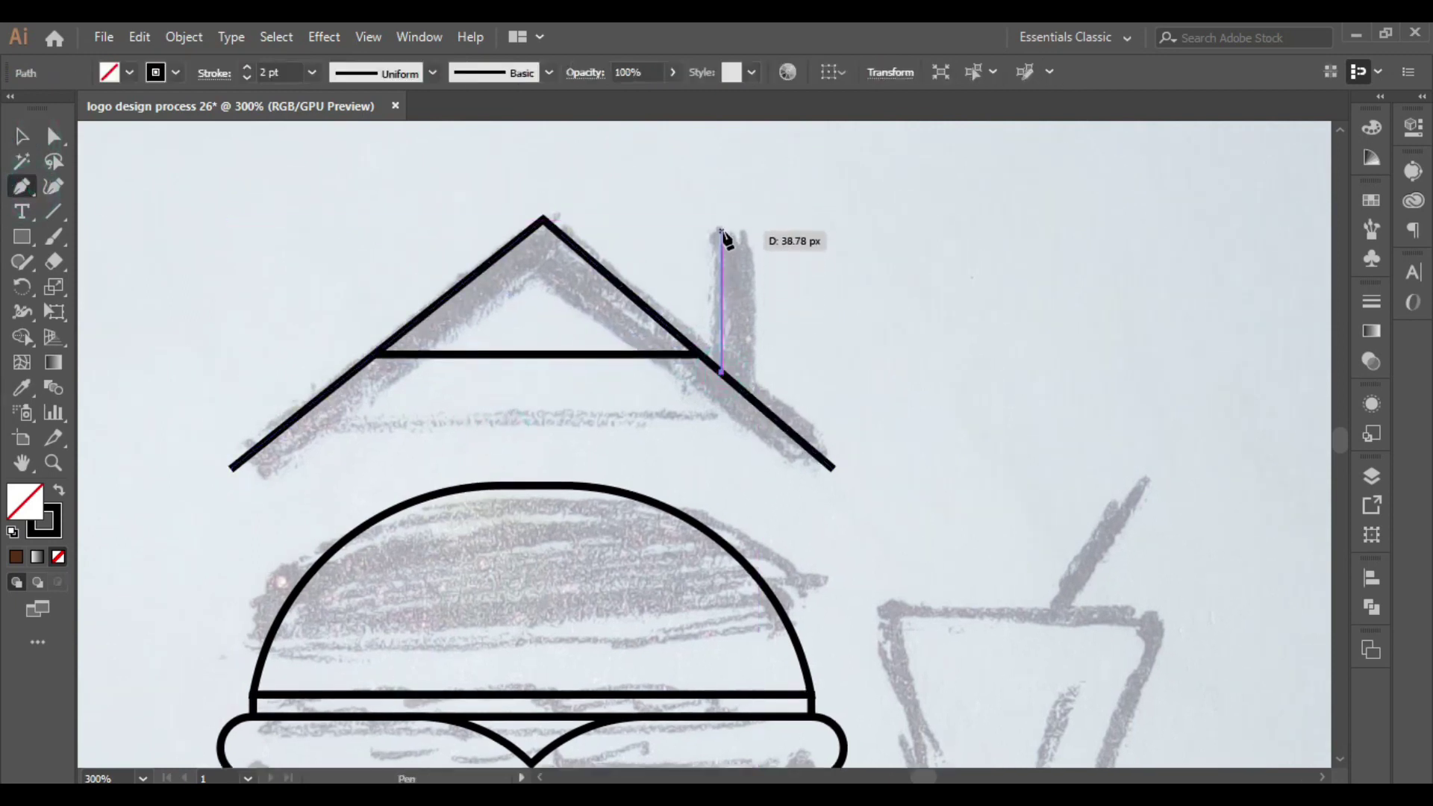
{"action": "left_click", "coordinate": [721, 220]}
{"action": "left_click", "coordinate": [22, 136]}
{"action": "left_click", "coordinate": [577, 288]}
{"action": "scroll", "coordinate": [633, 379], "scroll_direction": "down", "scroll_amount": 3}
{"action": "scroll", "coordinate": [633, 379], "scroll_direction": "right", "scroll_amount": 5}
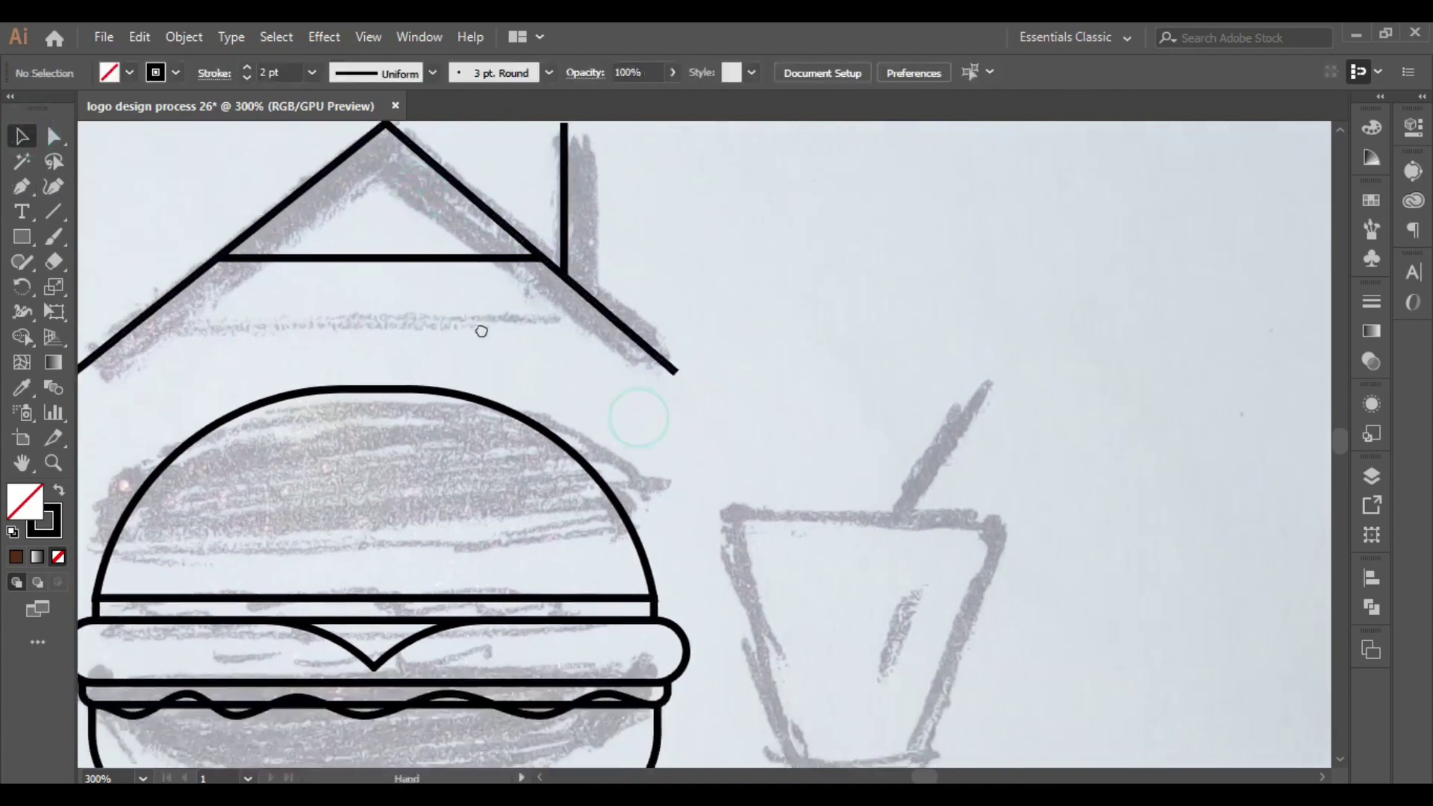
{"action": "scroll", "coordinate": [481, 323], "scroll_direction": "down", "scroll_amount": 1, "text": "alt"}
{"action": "scroll", "coordinate": [578, 431], "scroll_direction": "right", "scroll_amount": 3}
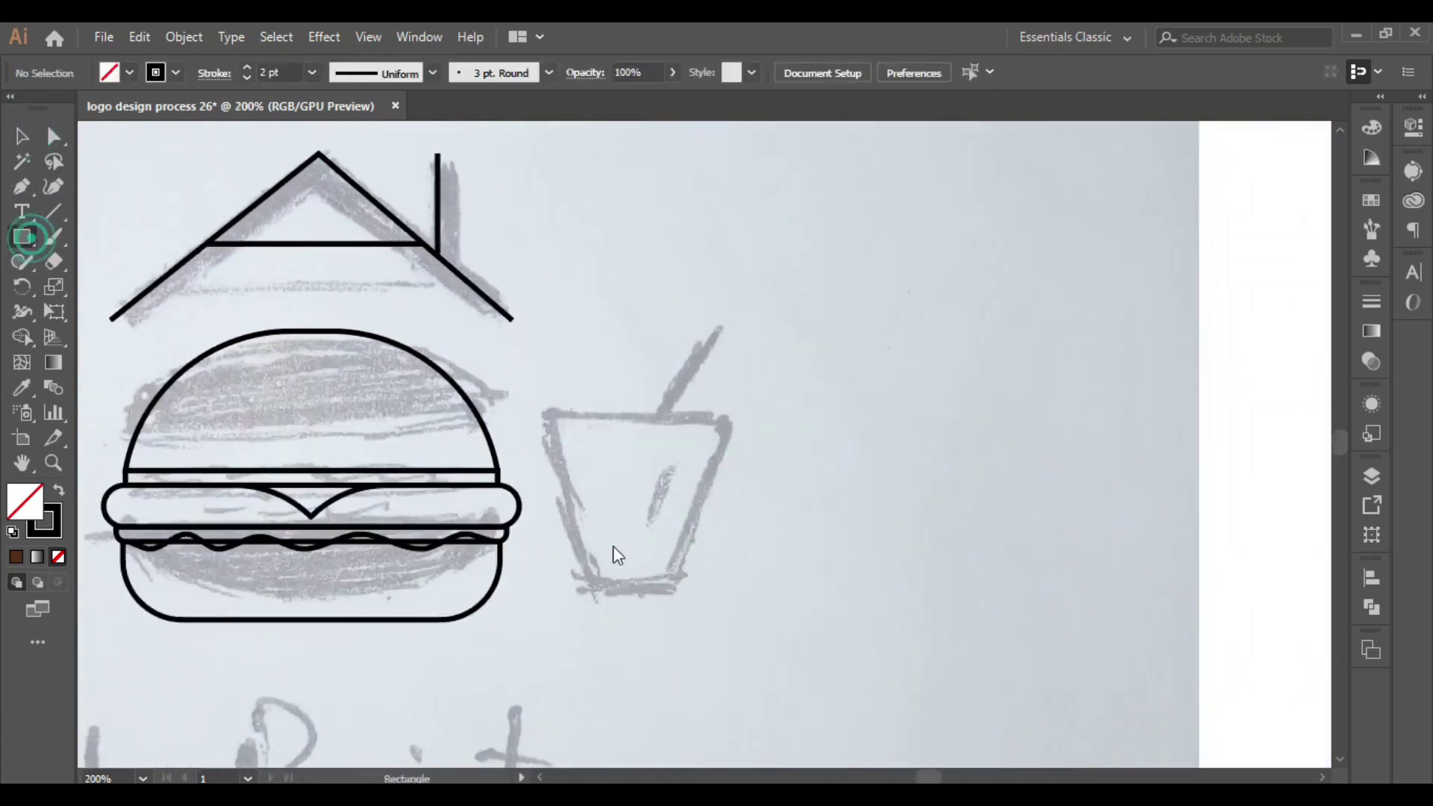
- Draw a rectangle over the cup sketch and align it onto the sketch
{"action": "left_click_drag", "start_coordinate": [592, 587], "coordinate": [713, 413]}
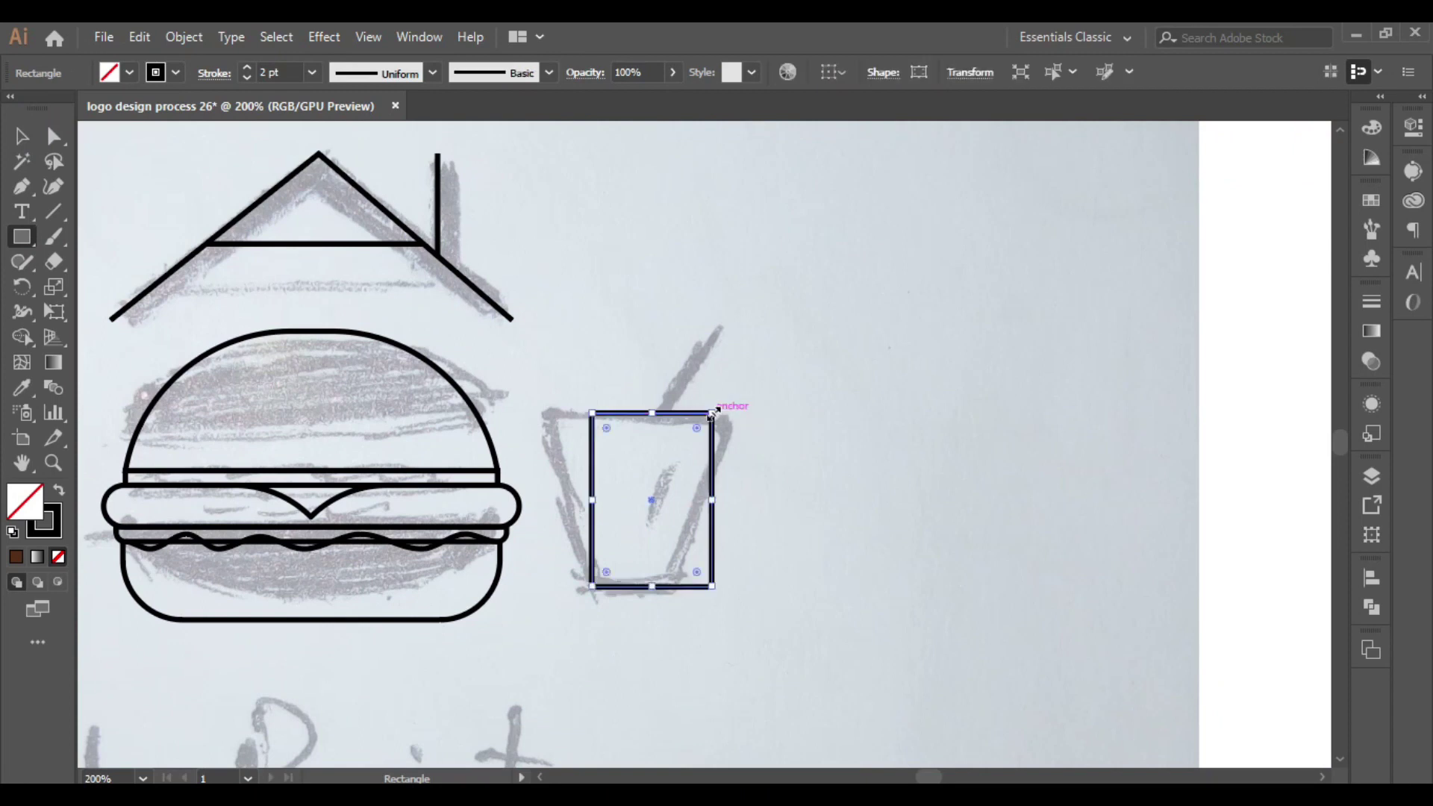
{"action": "key", "text": "v"}
{"action": "scroll", "coordinate": [608, 397], "scroll_direction": "up", "scroll_amount": 2, "text": "alt"}
{"action": "left_click", "coordinate": [545, 343]}
{"action": "left_click_drag", "start_coordinate": [596, 388], "coordinate": [547, 384]}
- Move the rectangle's corner anchors to form a trapezoid cup, wide at top
{"action": "key", "text": "a"}
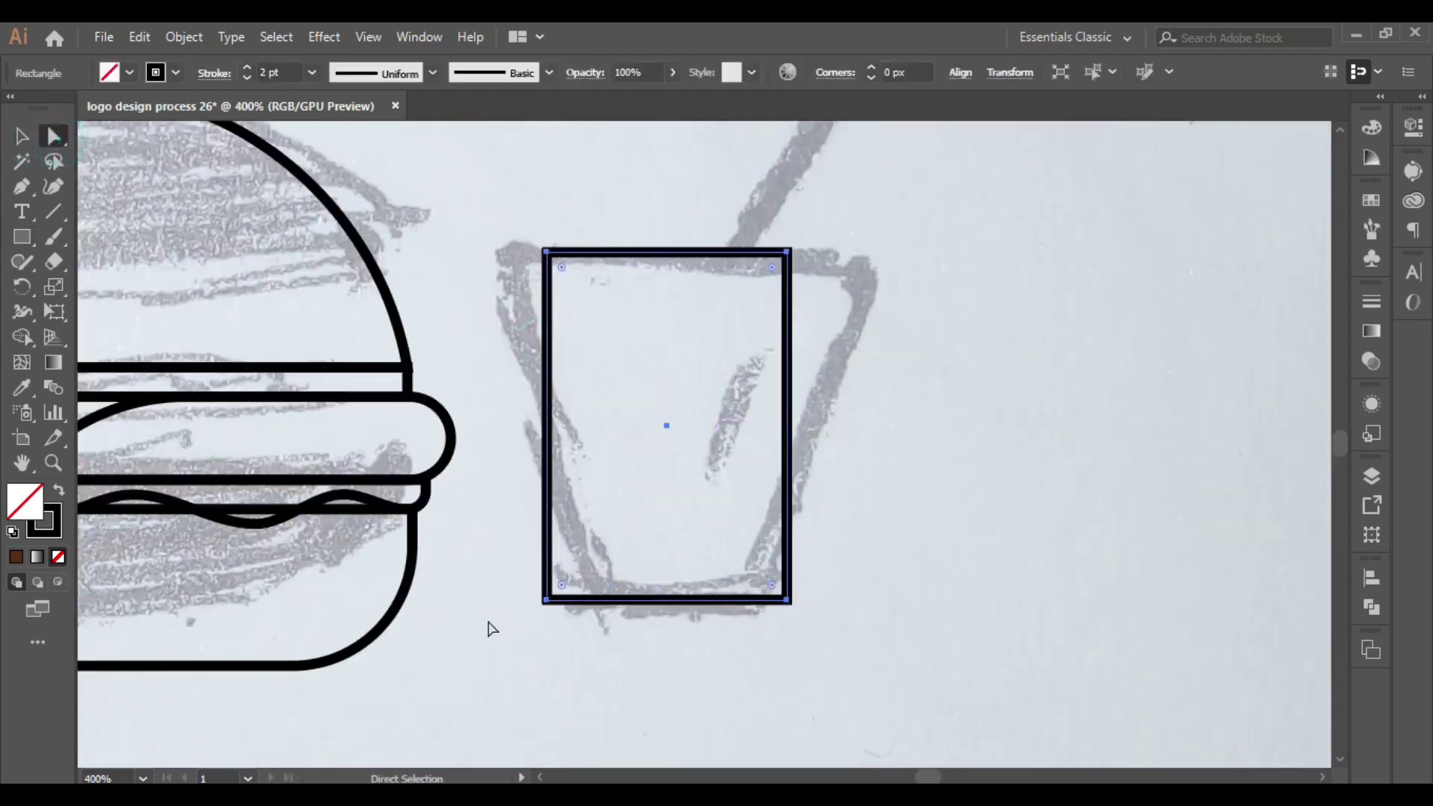
{"action": "key", "text": "shift+Right"}
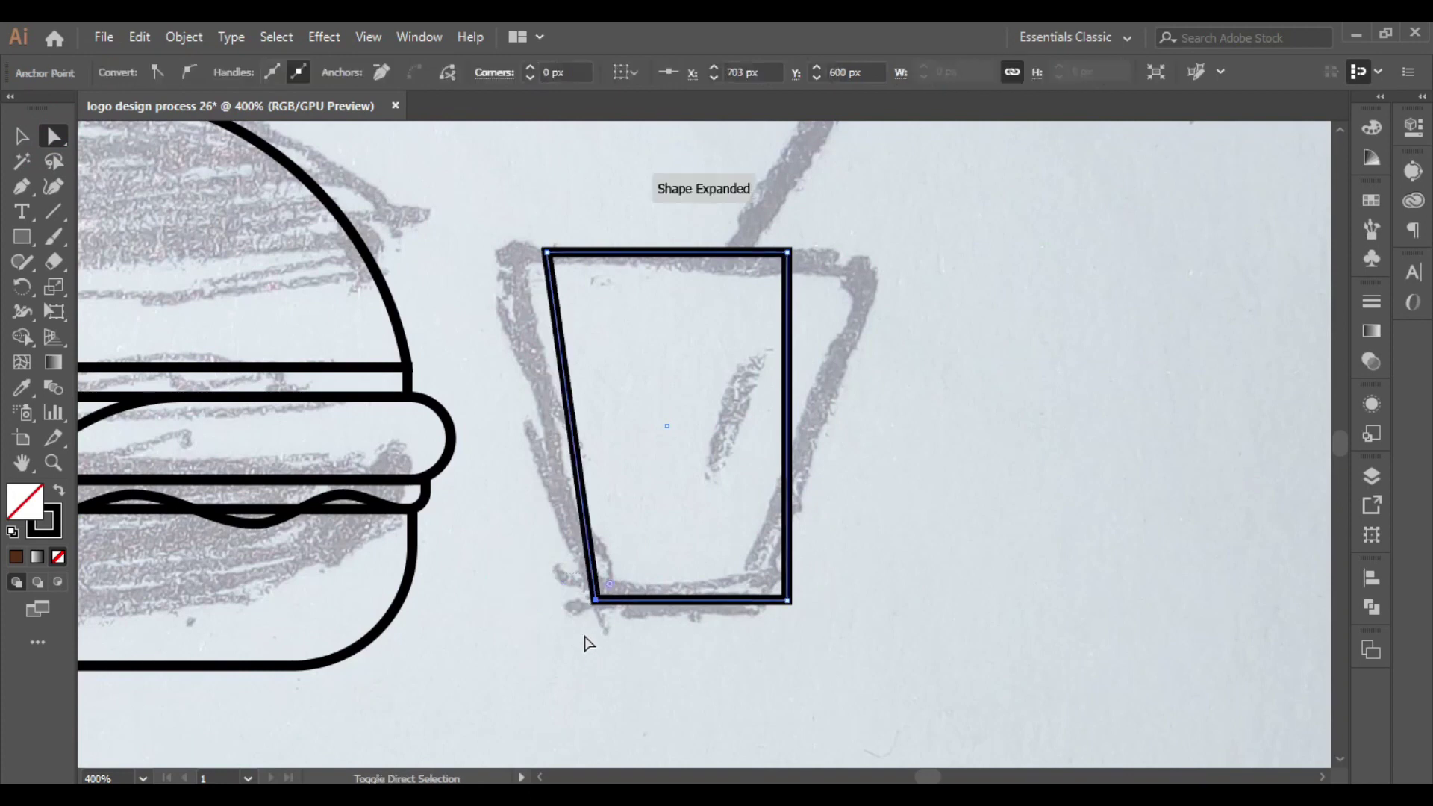
{"action": "key", "text": "ctrl+z"}
{"action": "key", "text": "Right"}
{"action": "key", "text": "Right"}
{"action": "key", "text": "Right"}
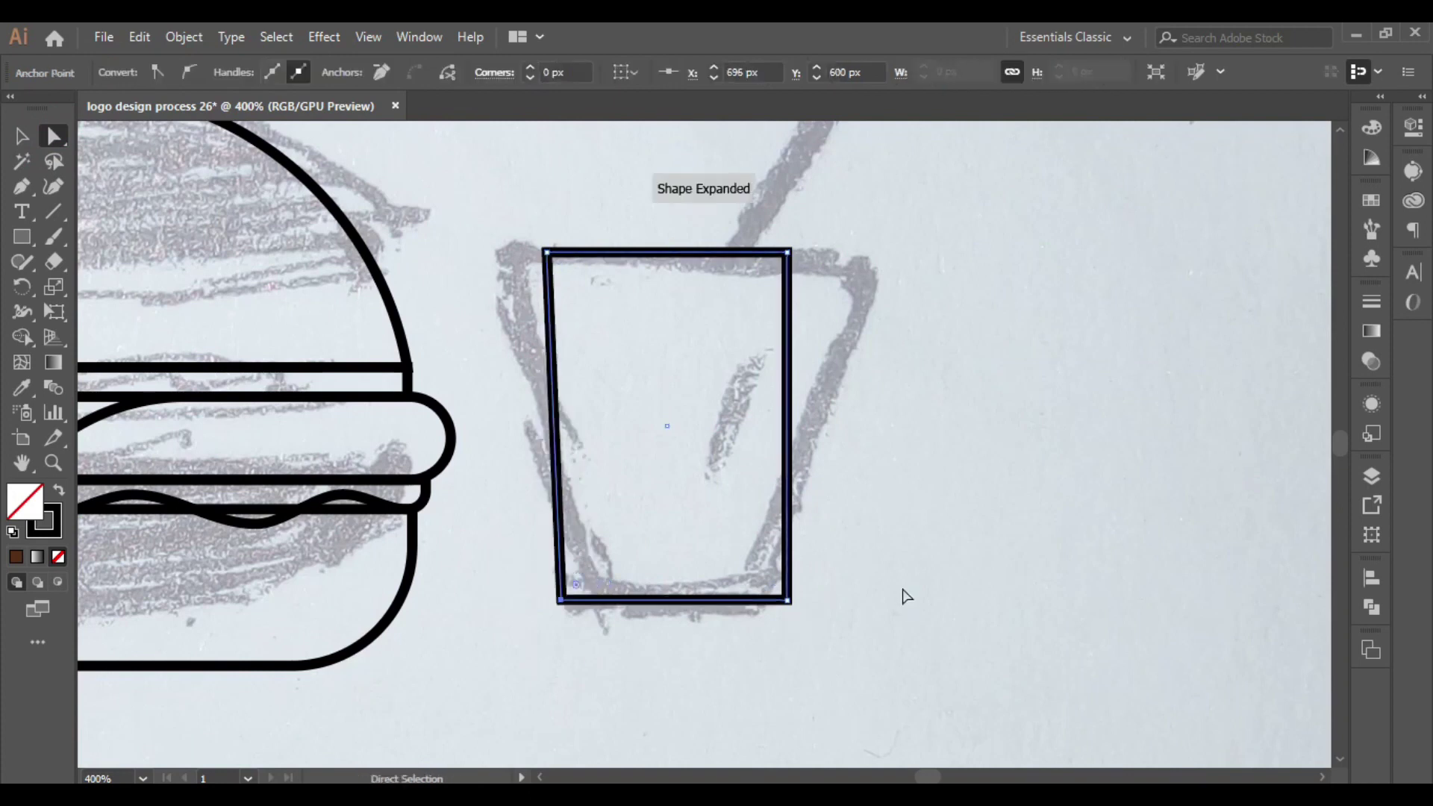
{"action": "left_click_drag", "start_coordinate": [906, 596], "coordinate": [684, 688]}
{"action": "key", "text": "Left"}
{"action": "key", "text": "Left"}
{"action": "key", "text": "Left"}
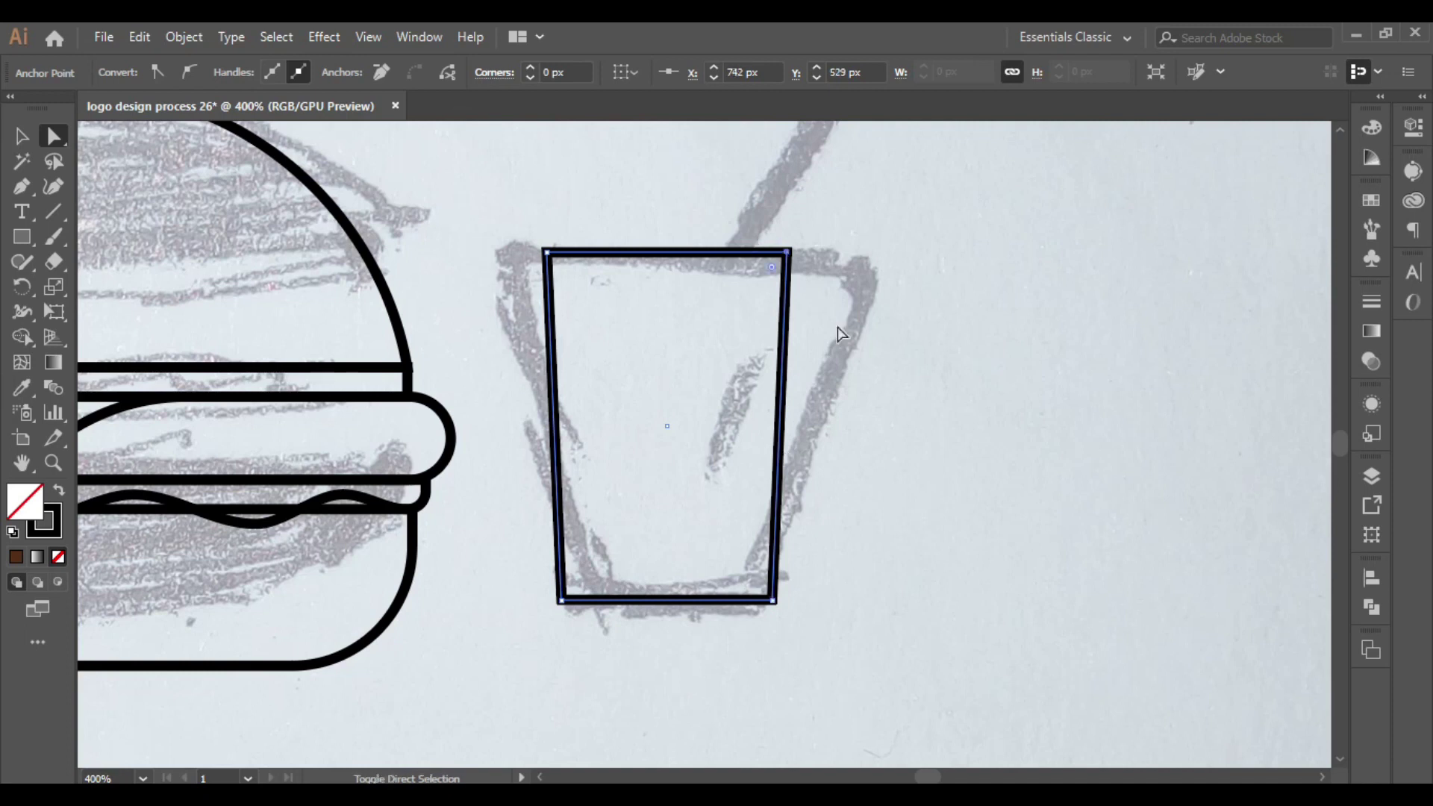
{"action": "key", "text": "shift+Right"}
{"action": "key", "text": "shift+Left"}
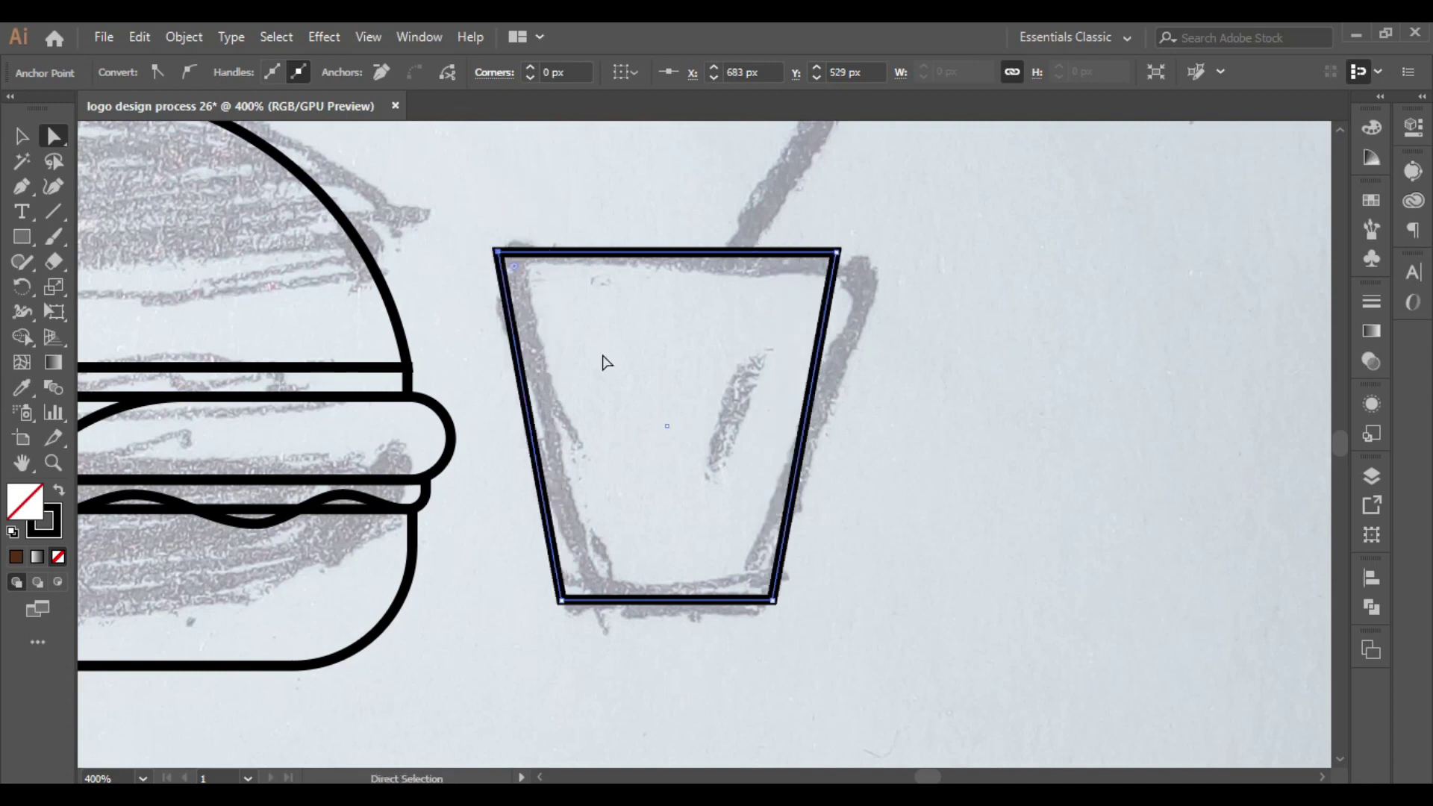
{"action": "left_click", "coordinate": [602, 354]}
- Draw a slanted glint line inside the cup
{"action": "scroll", "coordinate": [588, 377], "scroll_direction": "up", "scroll_amount": 2}
{"action": "left_click", "coordinate": [25, 188]}
{"action": "left_click", "coordinate": [738, 404]}
{"action": "left_click", "coordinate": [679, 544]}
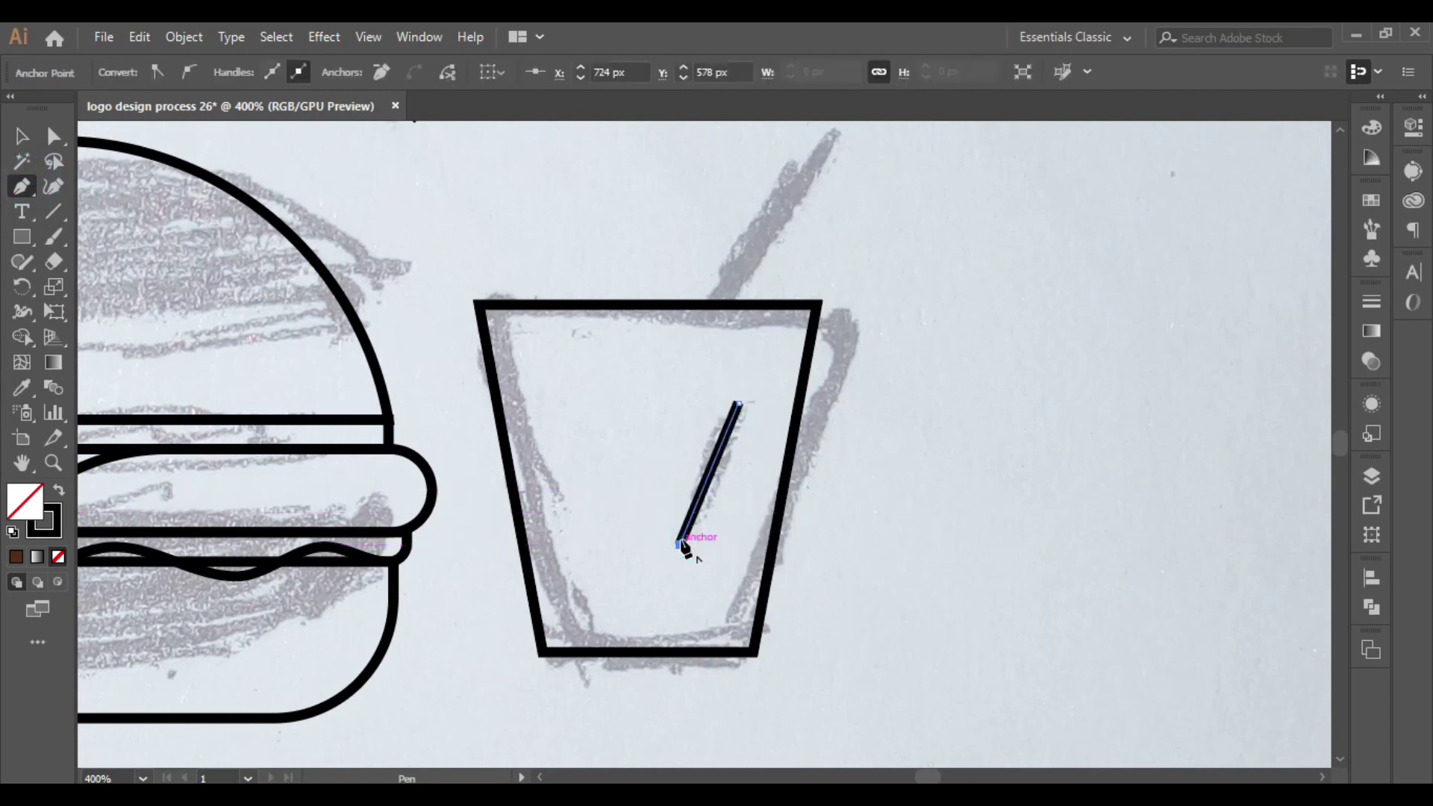
{"action": "left_click", "coordinate": [655, 415], "text": "ctrl"}
- Draw a straw rising from the cup rim up to the right
{"action": "left_click_drag", "start_coordinate": [681, 396], "coordinate": [675, 479]}
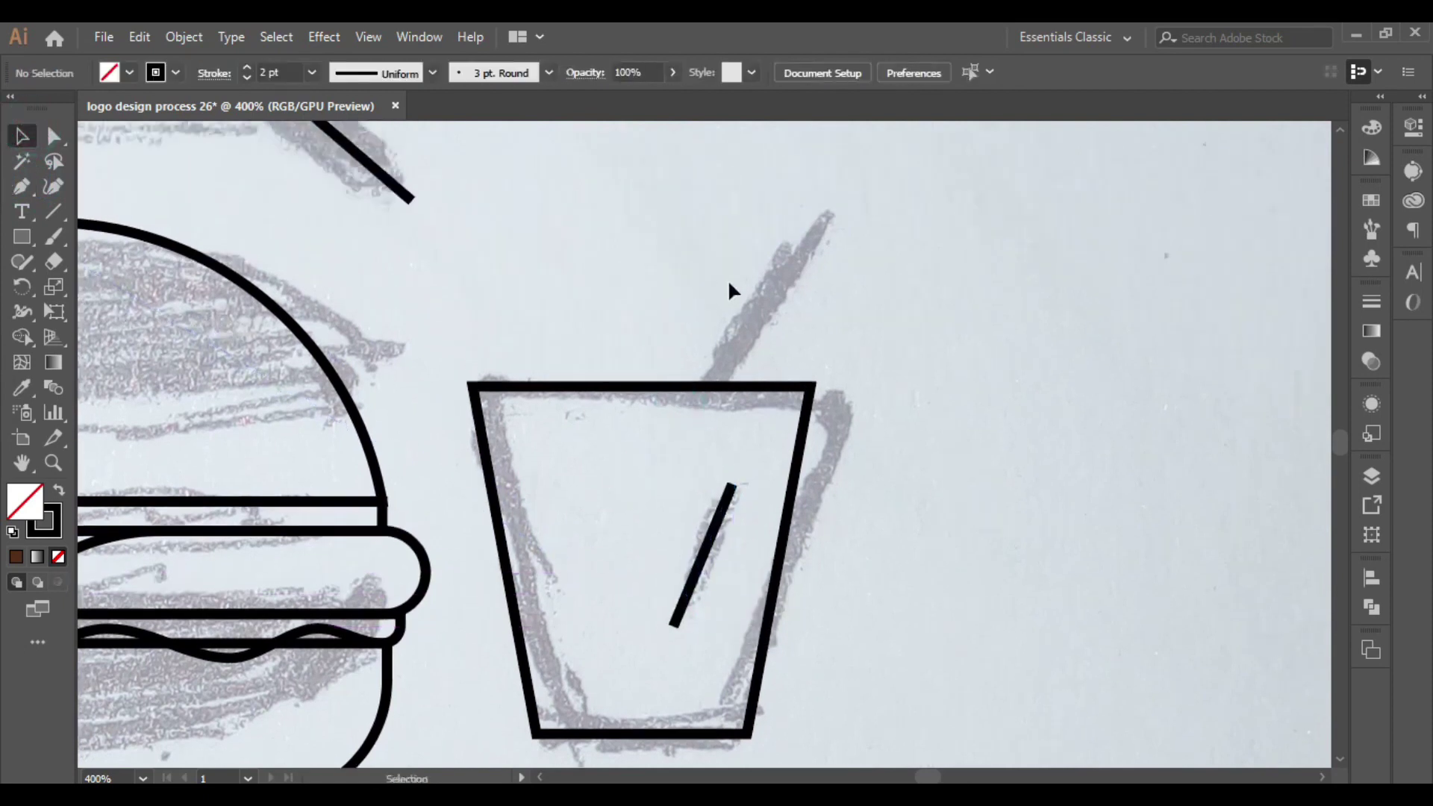
{"action": "left_click", "coordinate": [703, 386]}
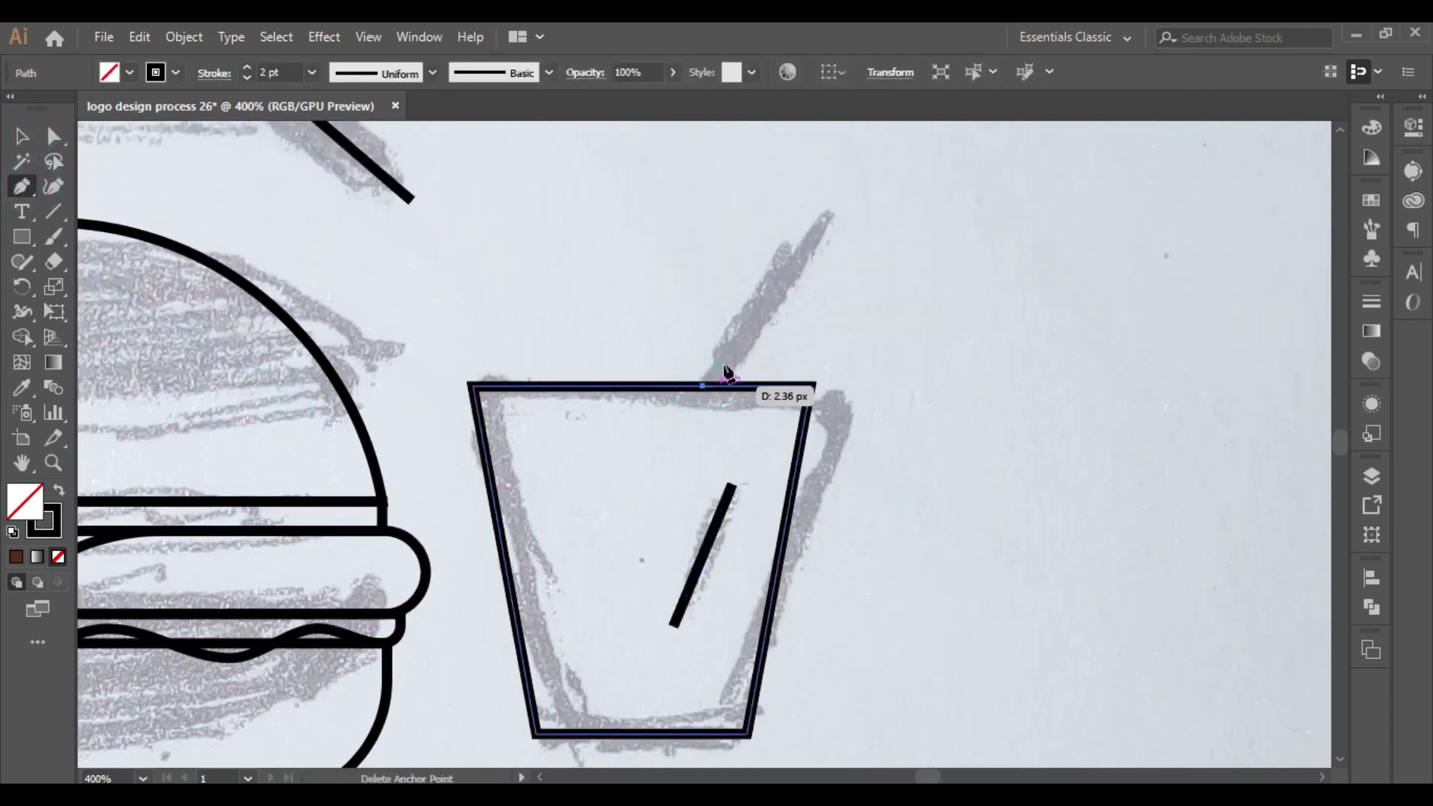
{"action": "left_click", "coordinate": [829, 202]}
{"action": "key", "text": "v"}
- Set the stroke of the house, cup and straw outlines to 5 pt
{"action": "key", "text": "ctrl+minus"}
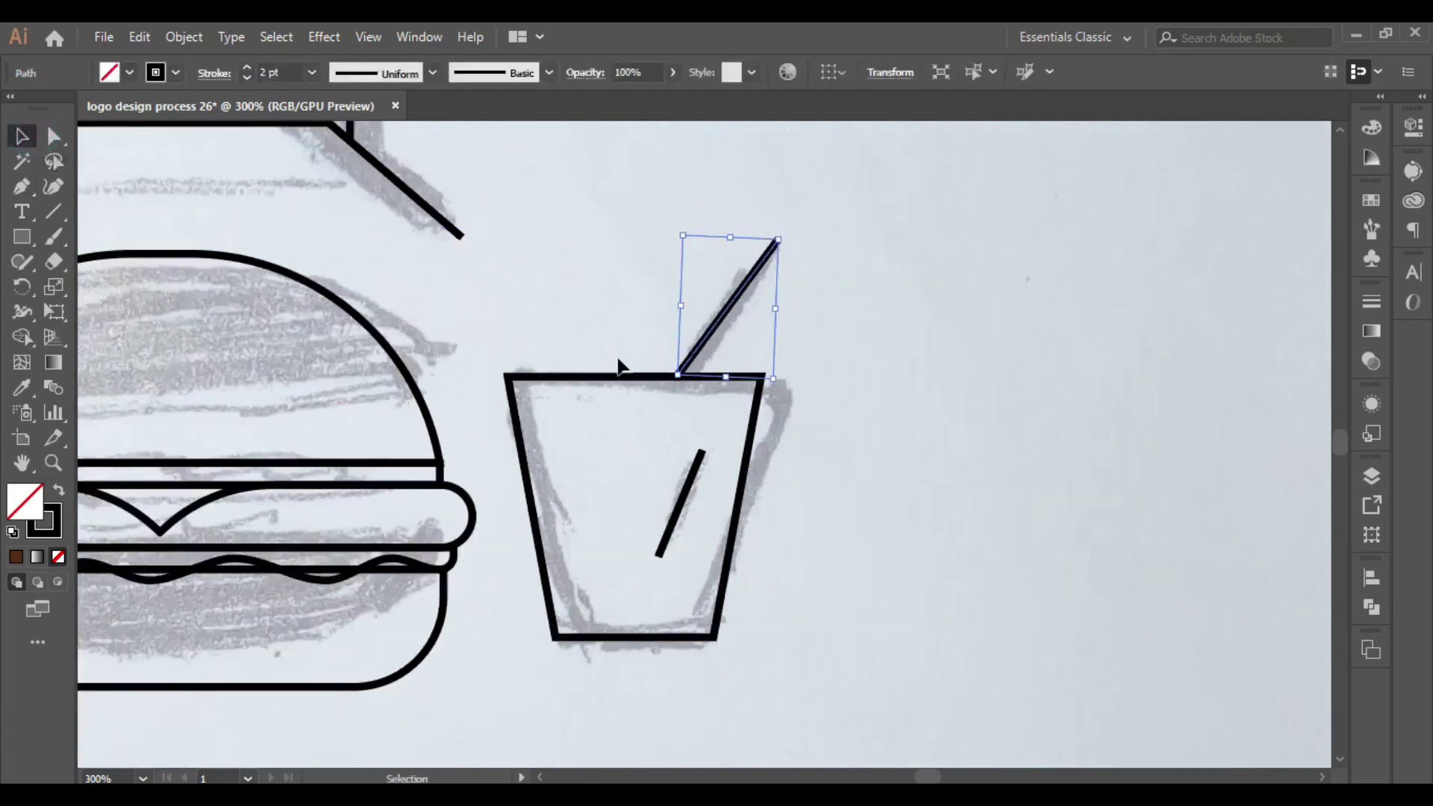
{"action": "left_click", "coordinate": [682, 401]}
{"action": "key", "text": "ctrl+minus"}
{"action": "mouse_move", "coordinate": [656, 397]}
{"action": "left_mouse_down"}
{"action": "mouse_move", "coordinate": [723, 398]}
{"action": "mouse_move", "coordinate": [901, 580]}
{"action": "left_mouse_up"}
{"action": "left_click", "coordinate": [596, 228], "text": "shift"}
{"action": "left_click", "coordinate": [247, 67]}
- Thicken the outlines and copy the burger's stroke style onto the cup and straw
{"action": "left_click", "coordinate": [247, 67]}
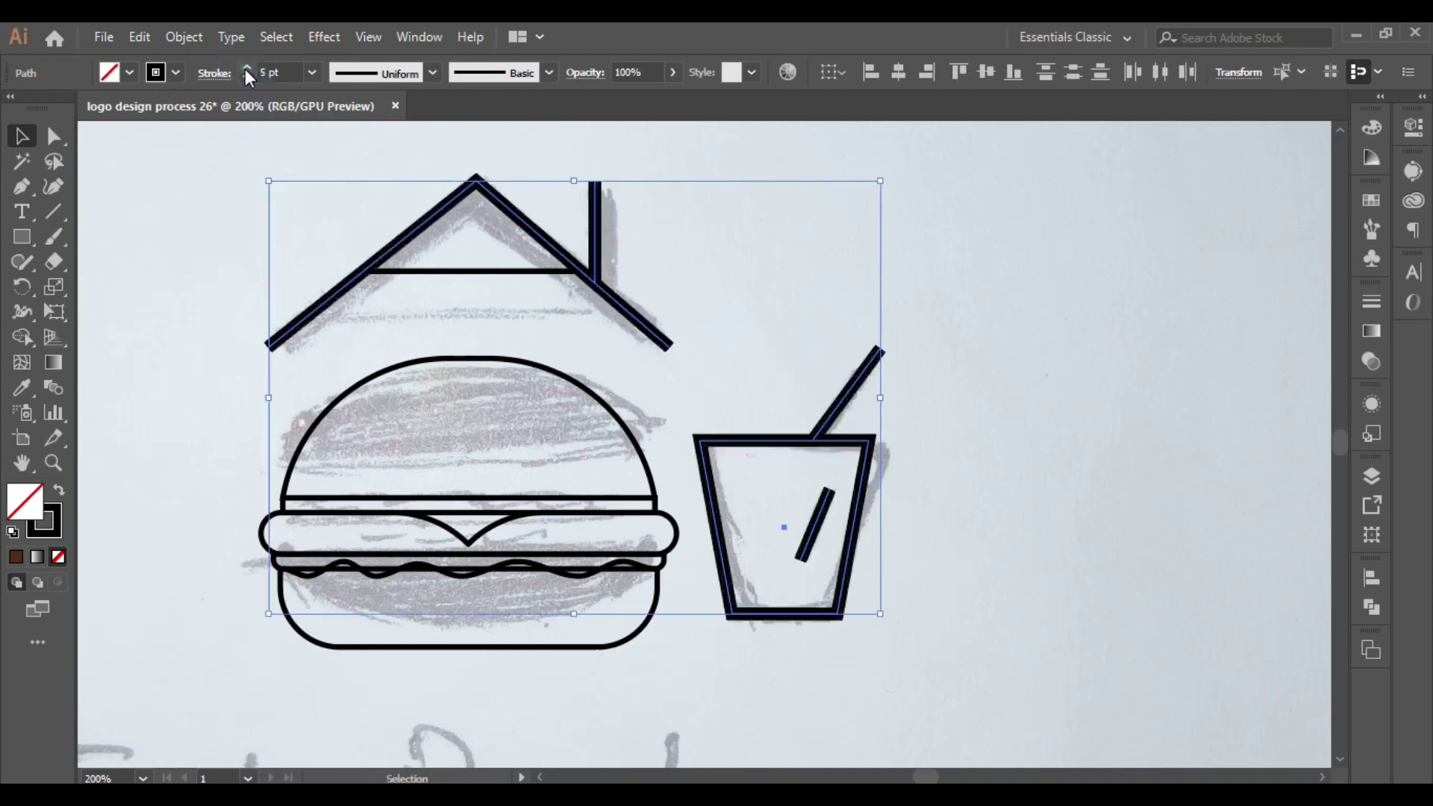
{"action": "left_click", "coordinate": [598, 358]}
{"action": "key", "text": "ctrl+plus"}
{"action": "left_click", "coordinate": [912, 489]}
{"action": "key", "text": "i"}
{"action": "left_click", "coordinate": [416, 386]}
{"action": "key", "text": "v"}
{"action": "left_click", "coordinate": [679, 316]}
- Add 'Food Point' text below the icons, enlarged and placed over the sketched lettering
{"action": "scroll", "coordinate": [680, 316], "scroll_direction": "down", "scroll_amount": 2}
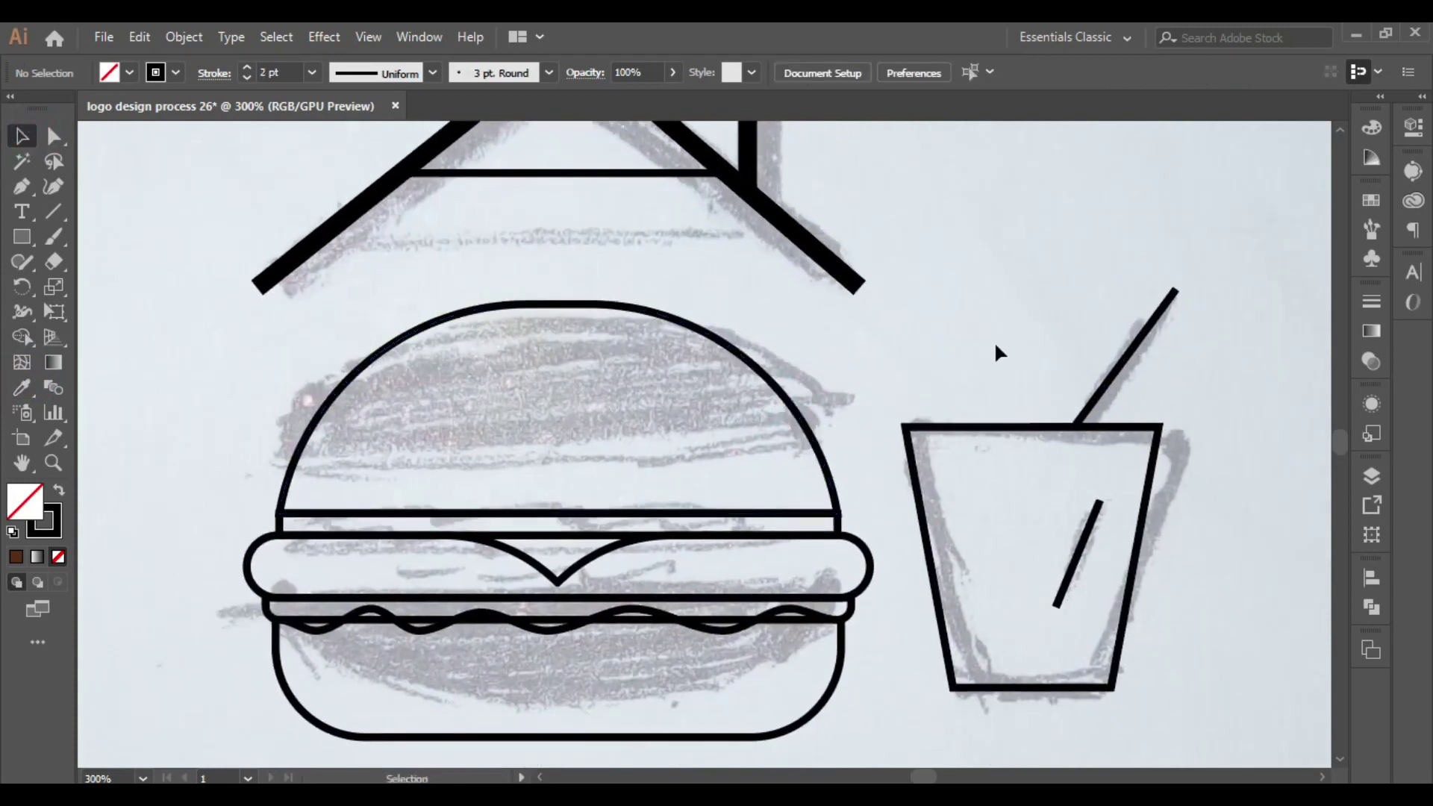
{"action": "key", "text": "ctrl+minus"}
{"action": "key", "text": "ctrl+minus"}
{"action": "left_click", "coordinate": [661, 400]}
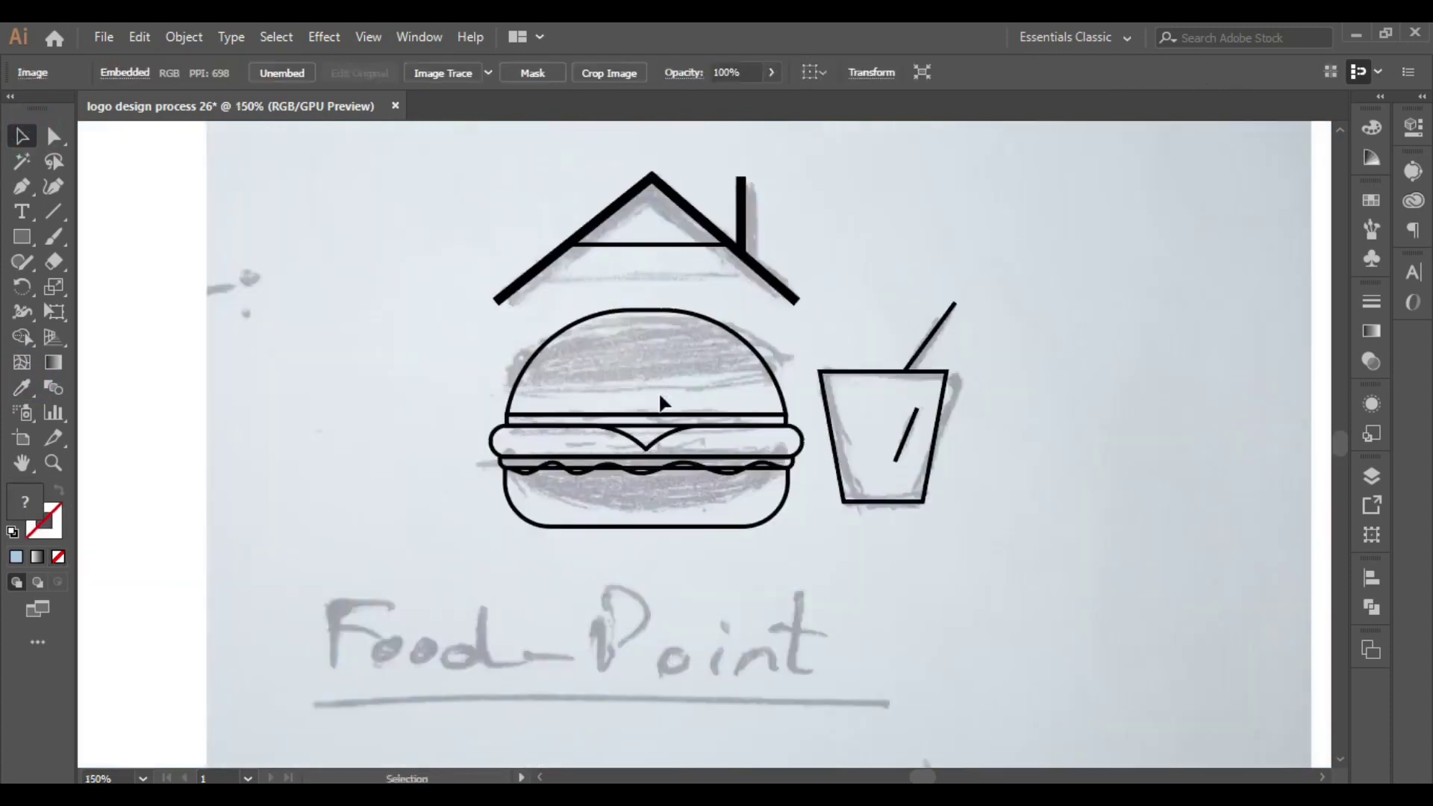
{"action": "left_click_drag", "start_coordinate": [662, 404], "coordinate": [680, 403]}
{"action": "key", "text": "t"}
{"action": "left_click", "coordinate": [557, 646]}
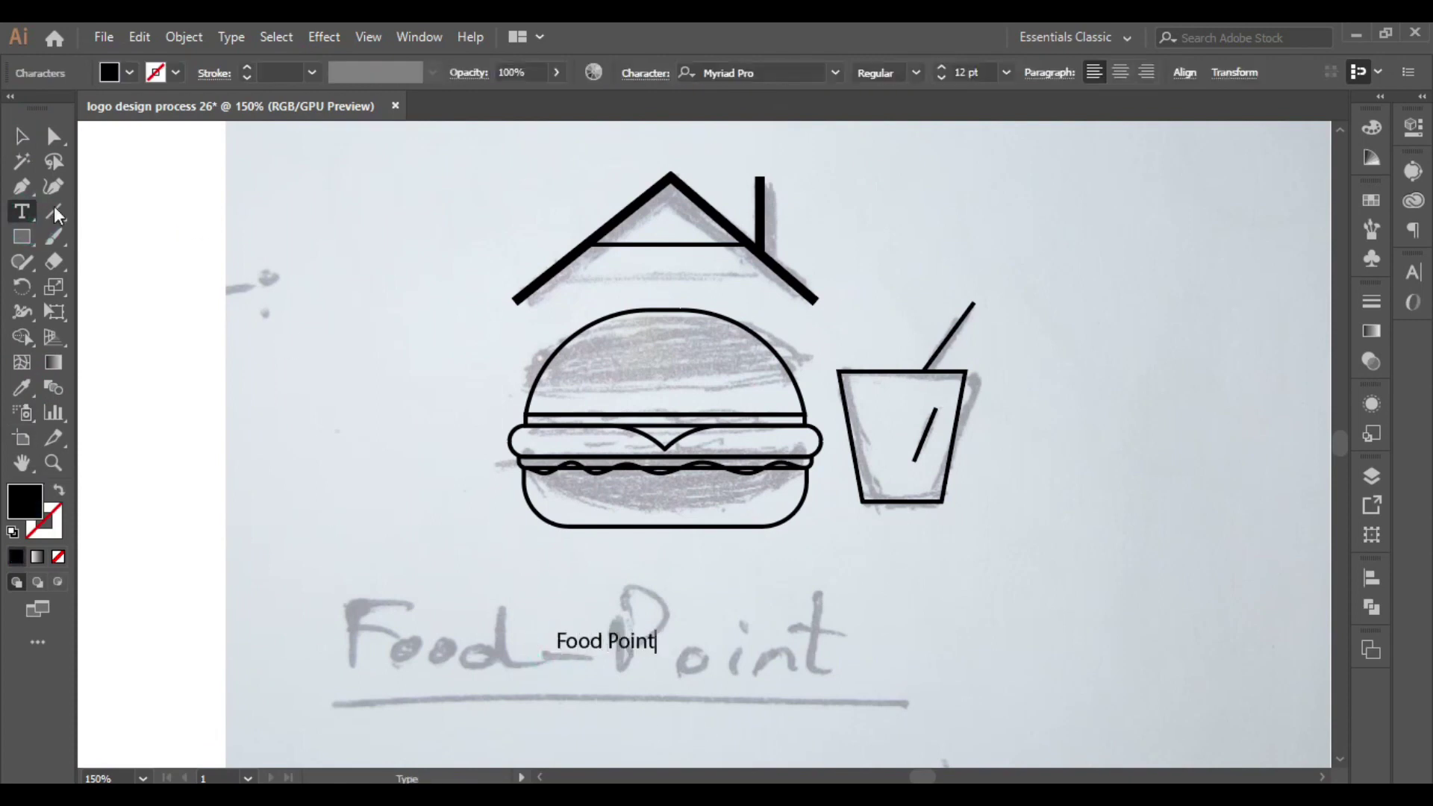
{"action": "left_click", "coordinate": [23, 137]}
{"action": "mouse_move", "coordinate": [656, 653]}
{"action": "left_mouse_down"}
{"action": "mouse_move", "coordinate": [945, 606]}
{"action": "mouse_move", "coordinate": [1041, 608]}
{"action": "left_mouse_up"}
{"action": "mouse_move", "coordinate": [866, 614]}
{"action": "left_mouse_down"}
{"action": "mouse_move", "coordinate": [763, 643]}
{"action": "mouse_move", "coordinate": [773, 657]}
{"action": "left_mouse_up"}
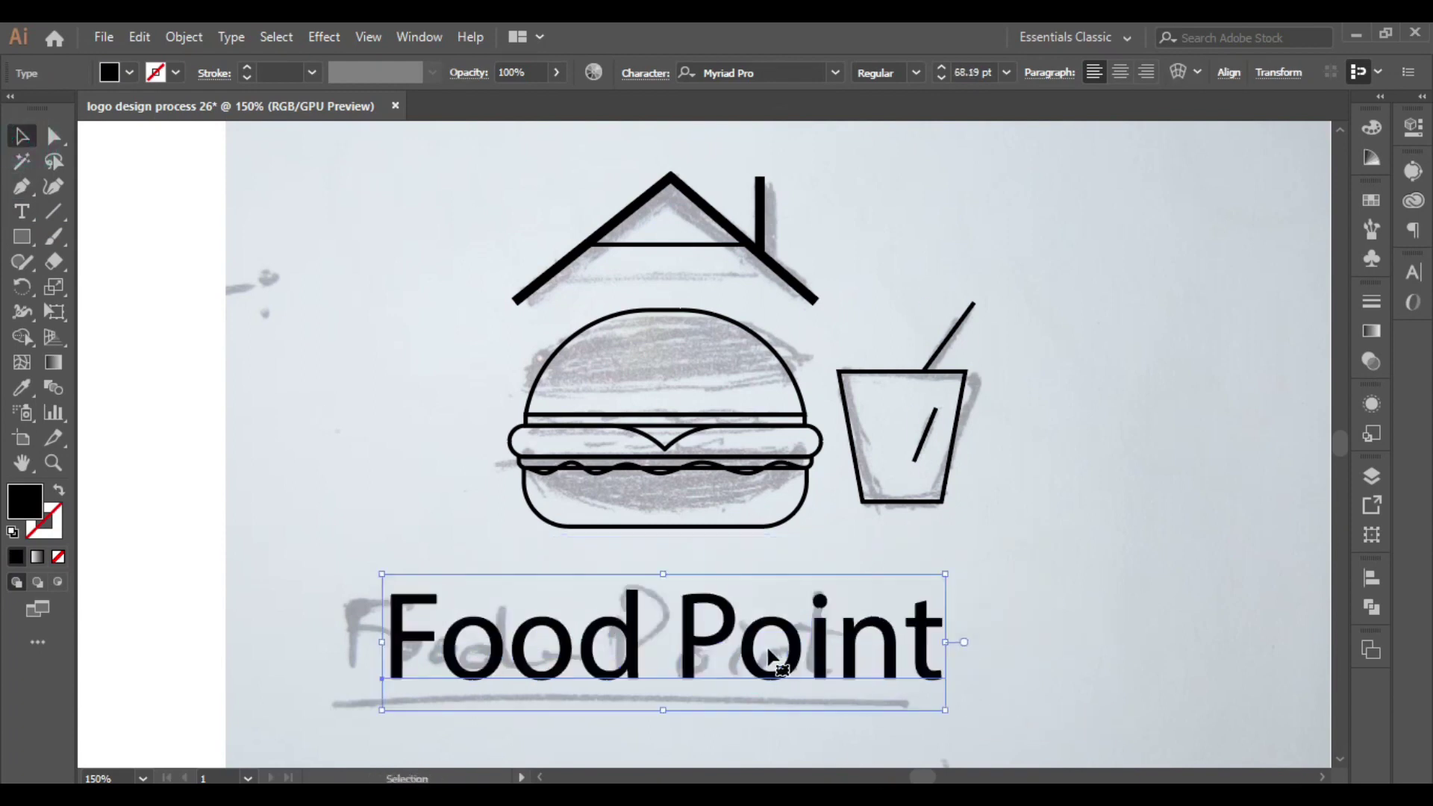
- Set the Food Point text in Inter Bold
{"action": "left_click", "coordinate": [1413, 276]}
{"action": "left_click", "coordinate": [1247, 293]}
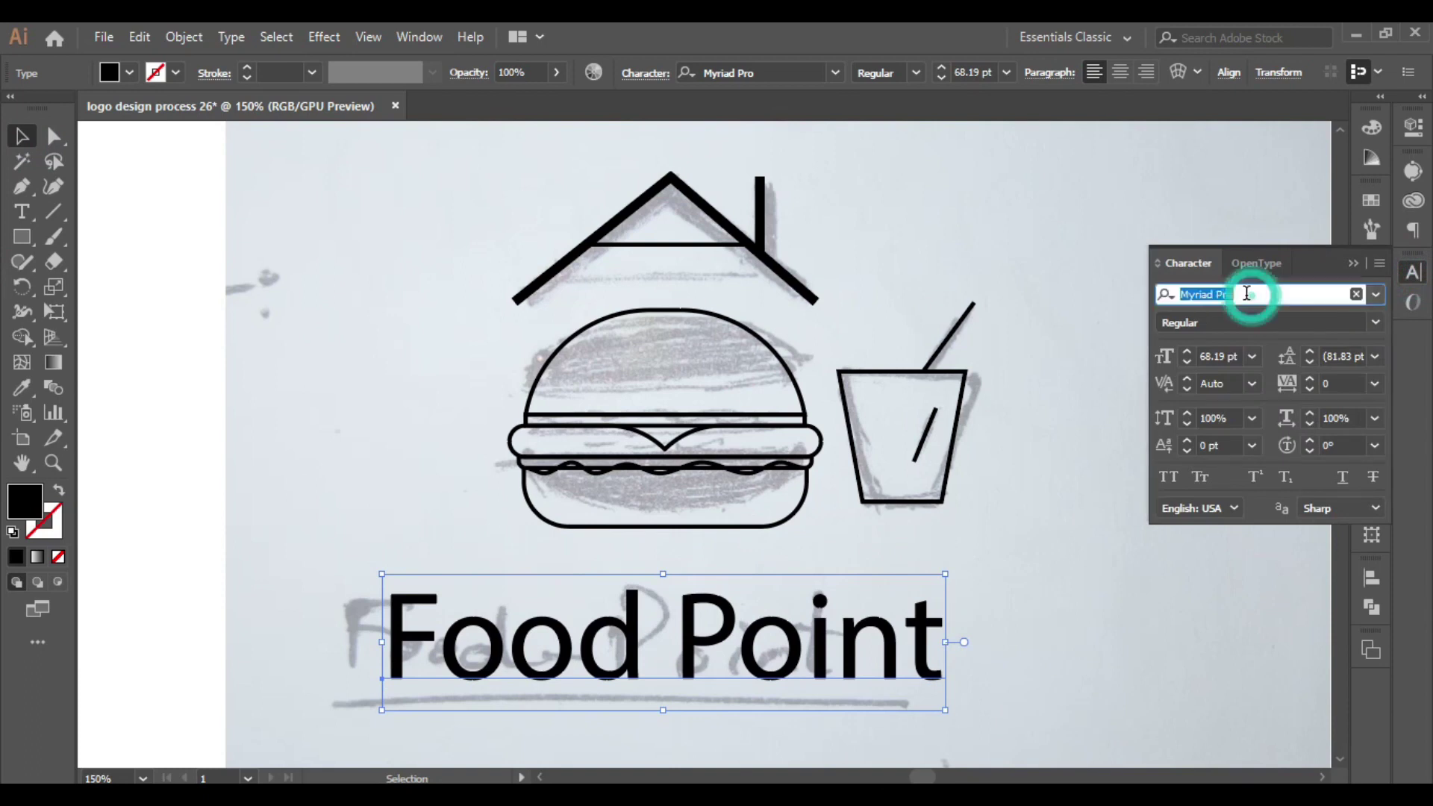
{"action": "type", "text": "int"}
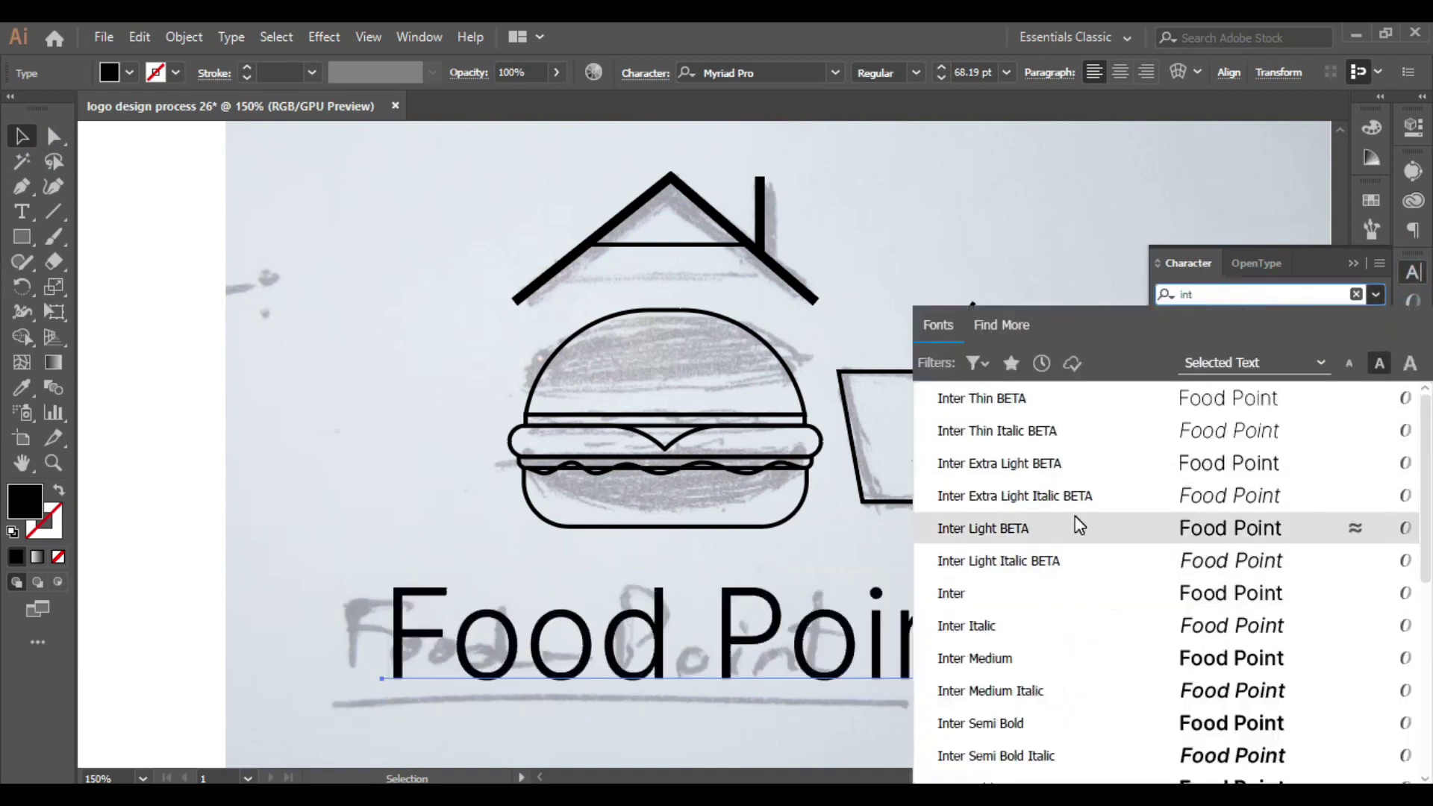
{"action": "scroll", "coordinate": [1082, 735], "scroll_direction": "down", "scroll_amount": 2}
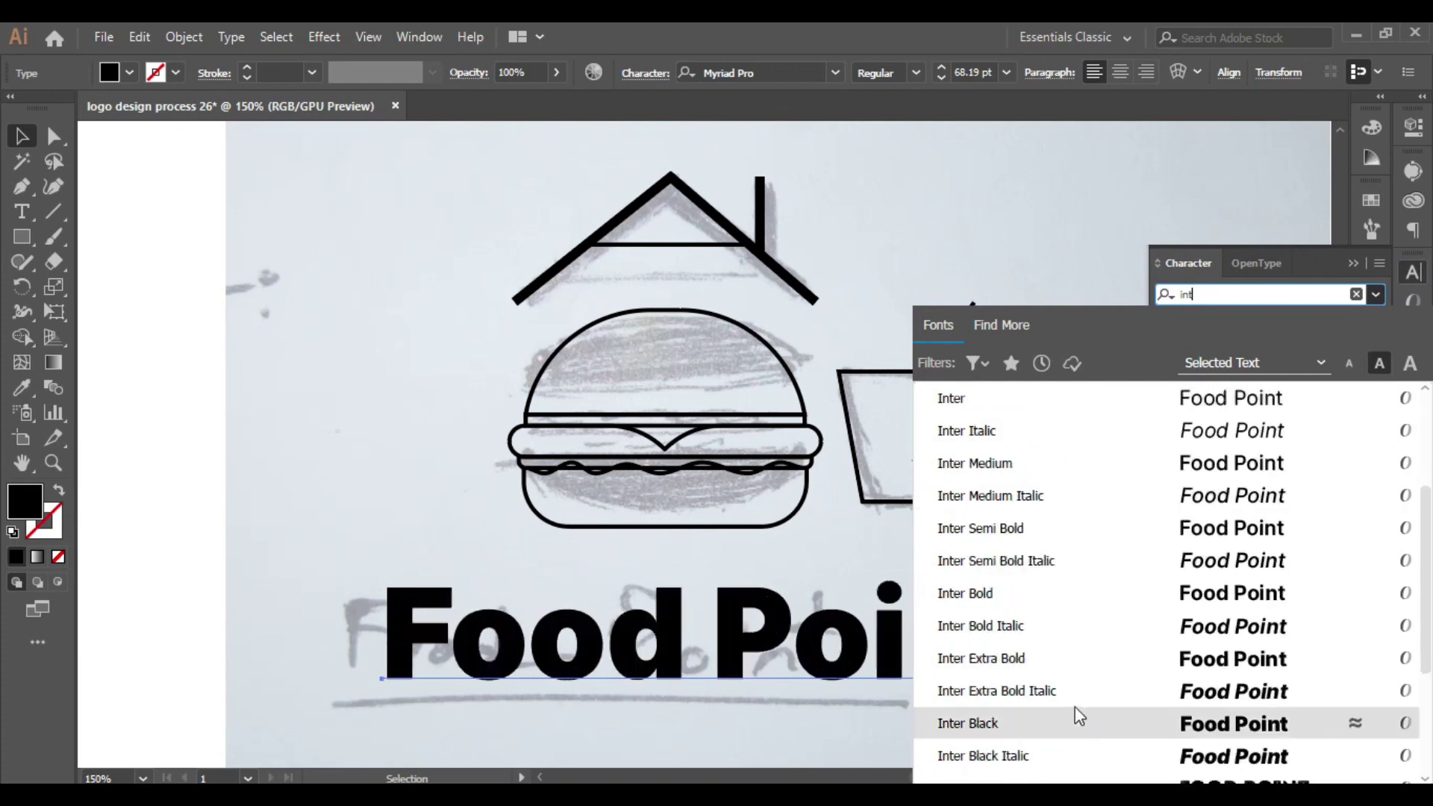
{"action": "left_click", "coordinate": [1034, 592]}
{"action": "left_click_drag", "start_coordinate": [721, 663], "coordinate": [699, 663]}
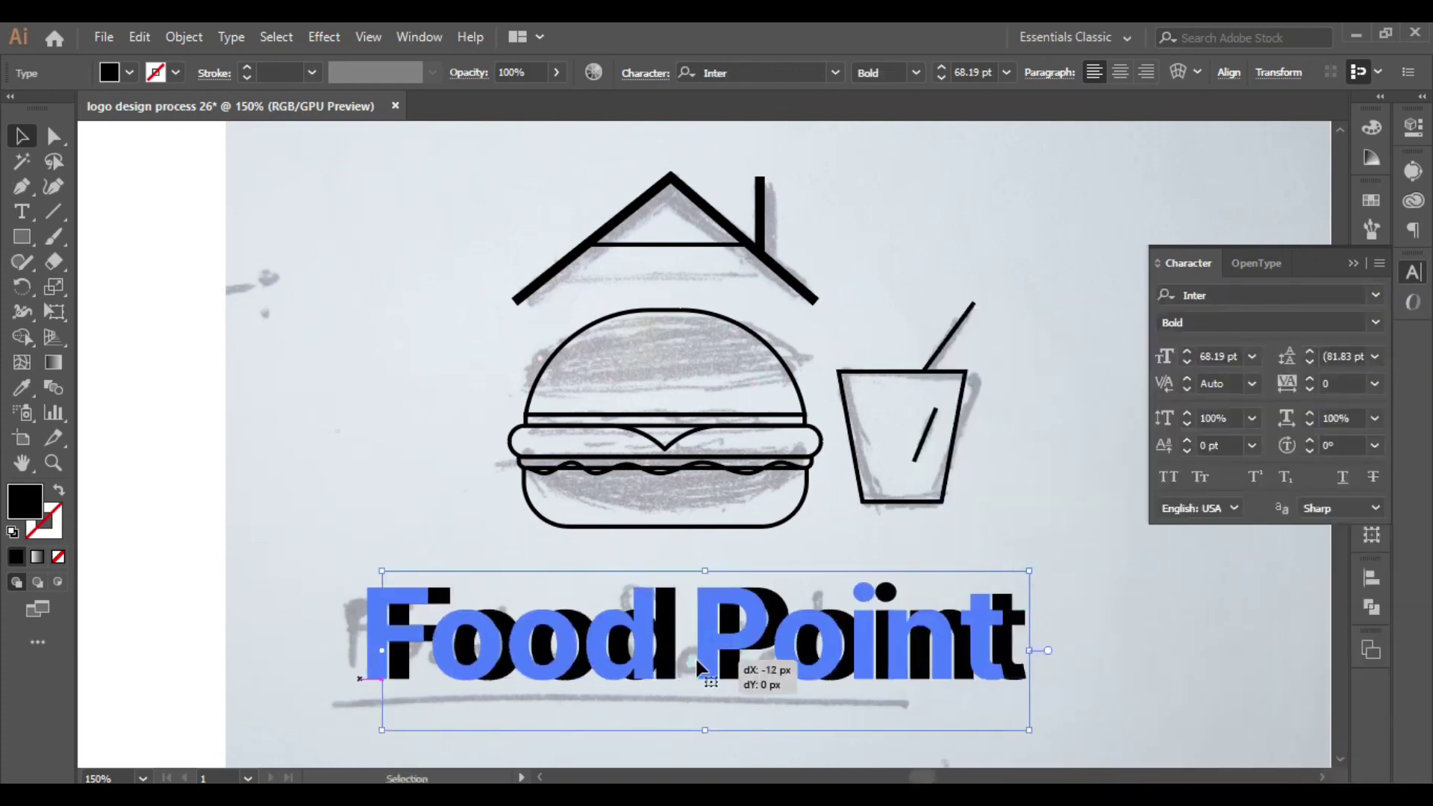
{"action": "scroll", "coordinate": [669, 583], "scroll_direction": "down", "scroll_amount": 2}
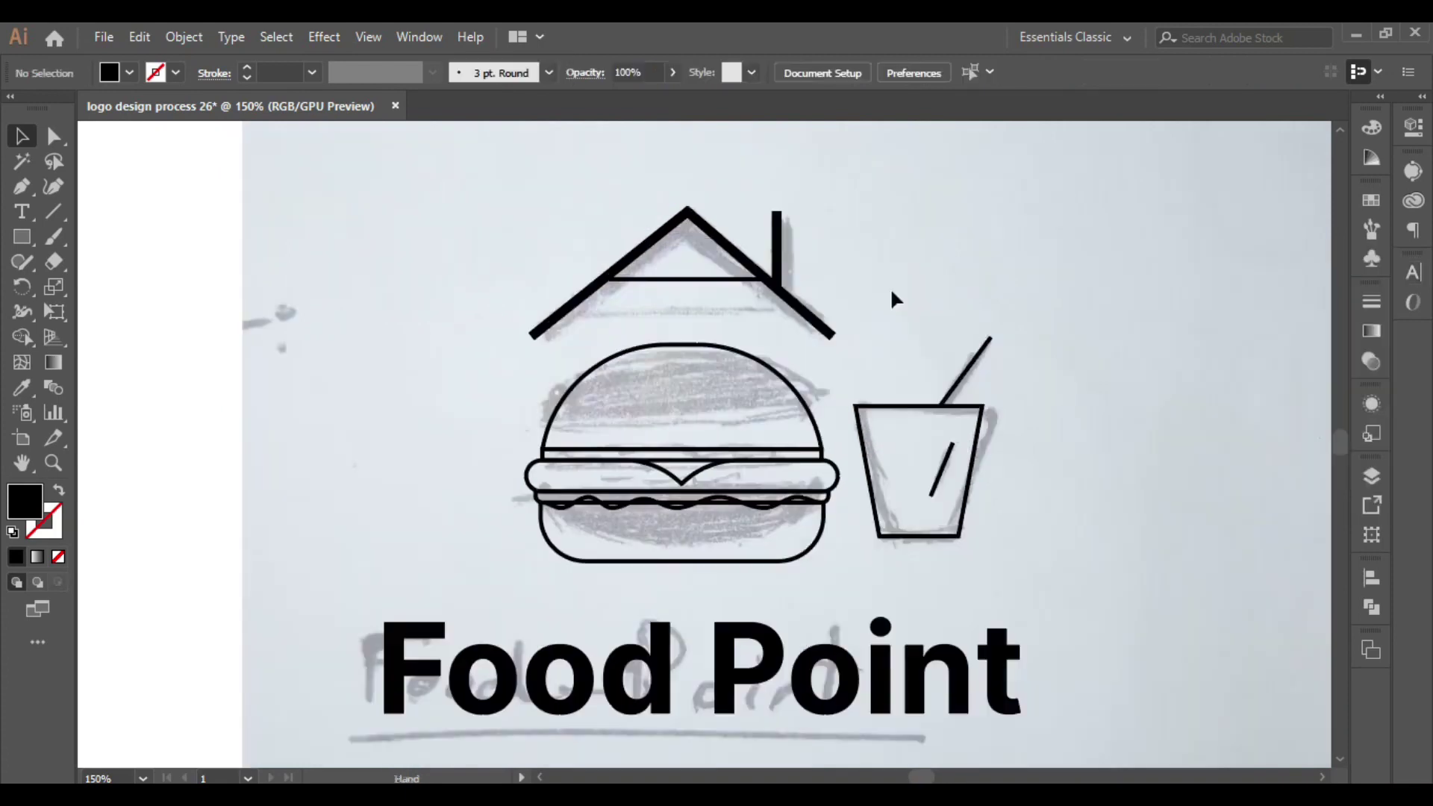
{"action": "left_click", "coordinate": [183, 37]}
- Unlock all objects and merge the bottom bun and wavy line with Shape Builder
{"action": "left_click", "coordinate": [258, 173]}
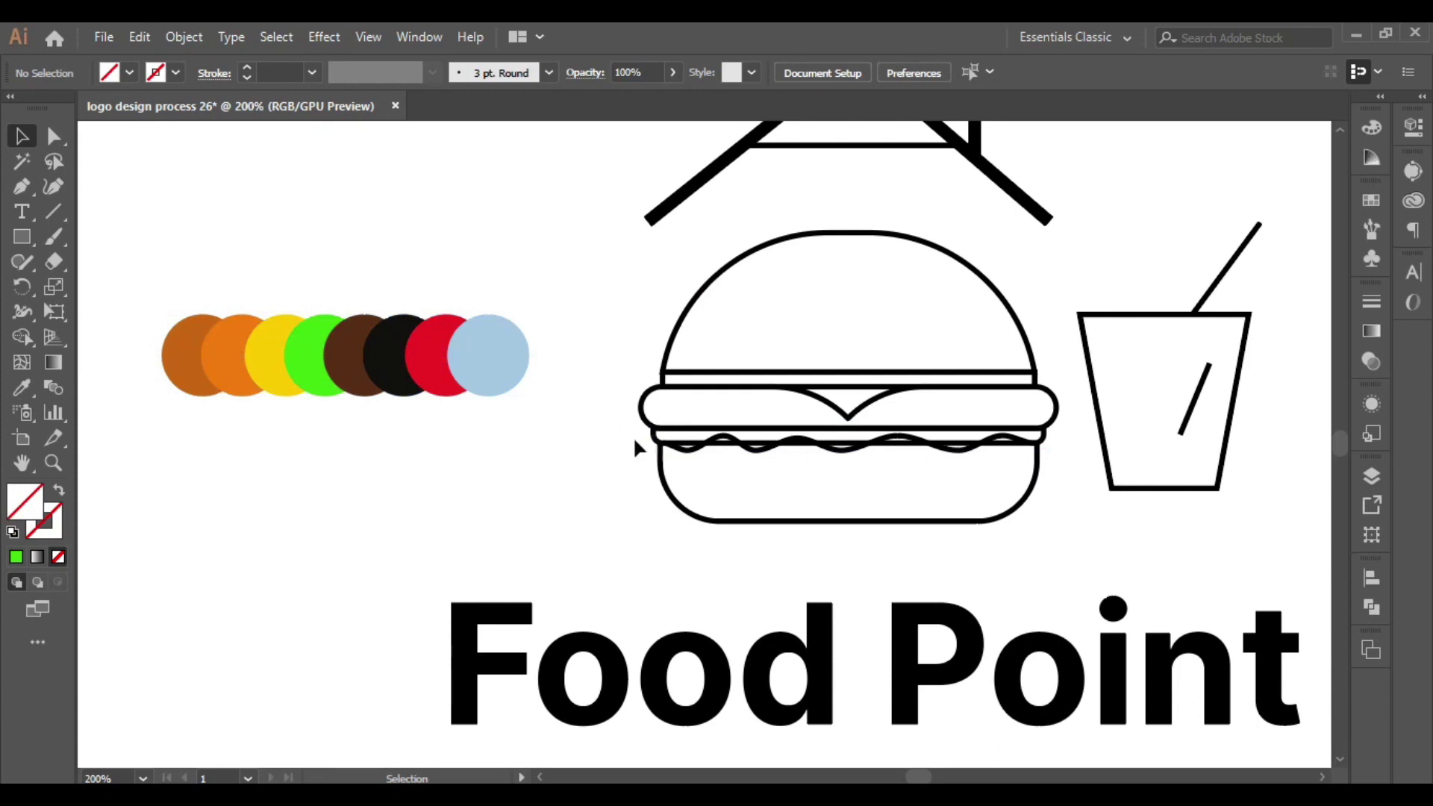
{"action": "left_click_drag", "start_coordinate": [636, 444], "coordinate": [678, 460]}
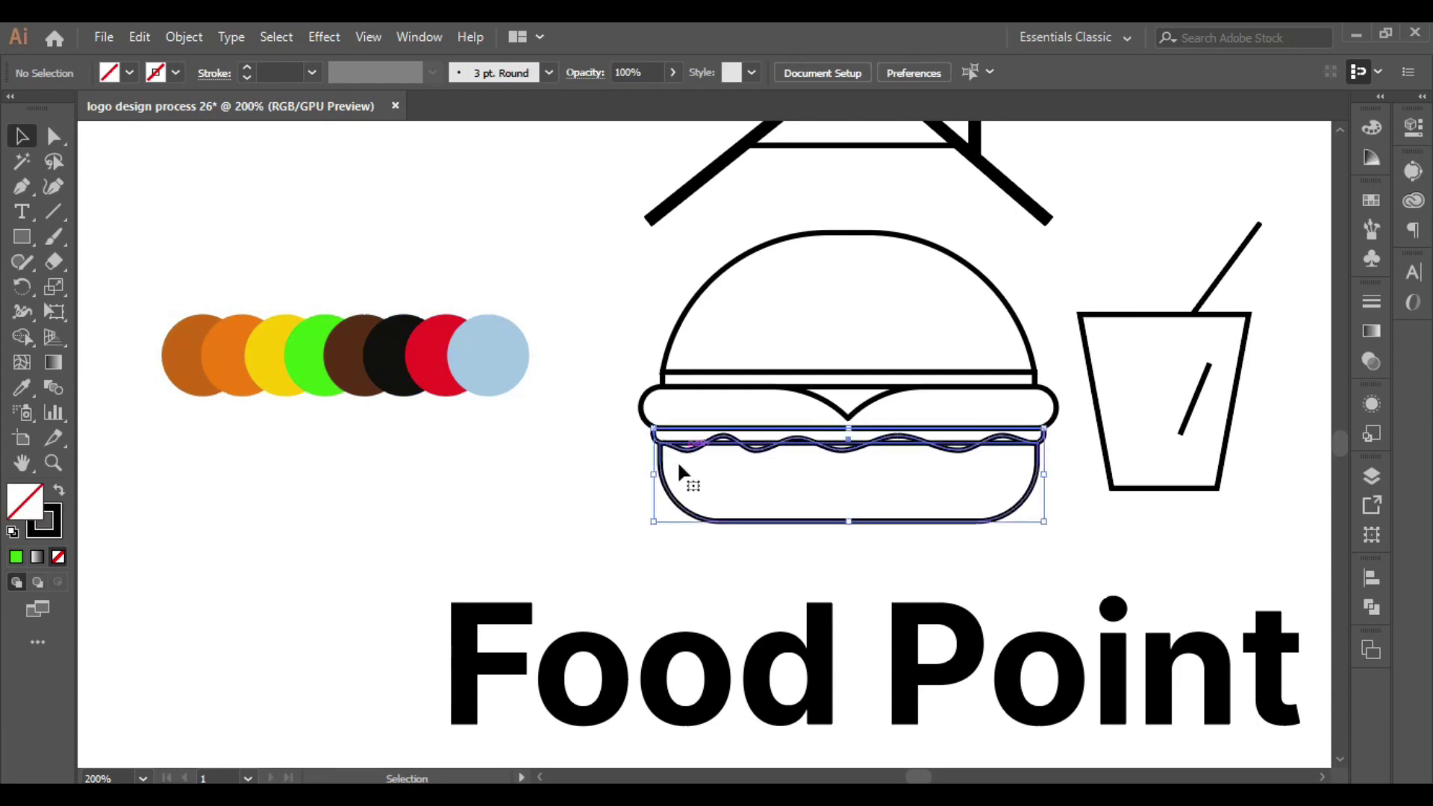
{"action": "key", "text": "shift+m"}
{"action": "left_click", "coordinate": [900, 454]}
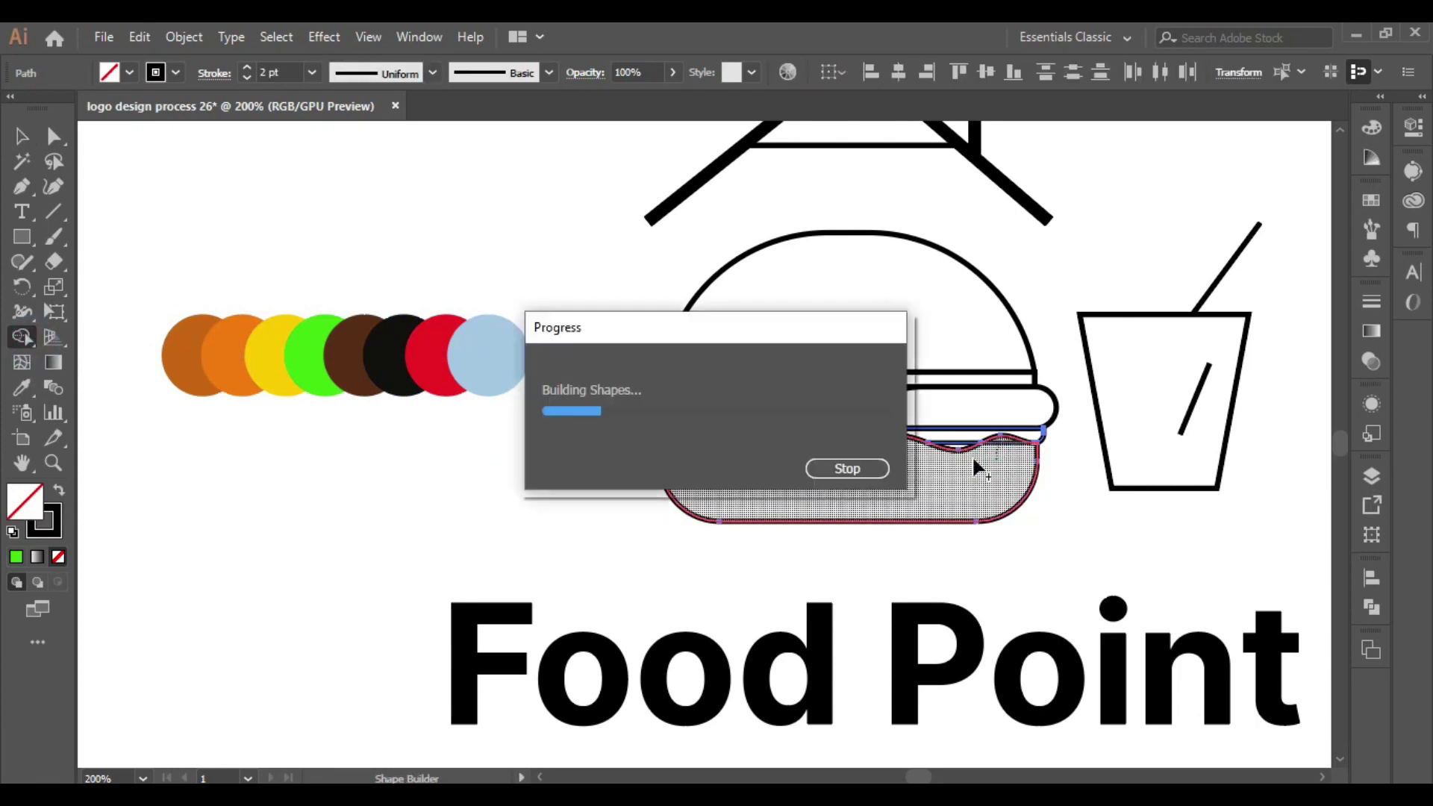
{"action": "key", "text": "v"}
- Eyedrop brown onto the bottom bun and green onto the lettuce
{"action": "left_click", "coordinate": [679, 511]}
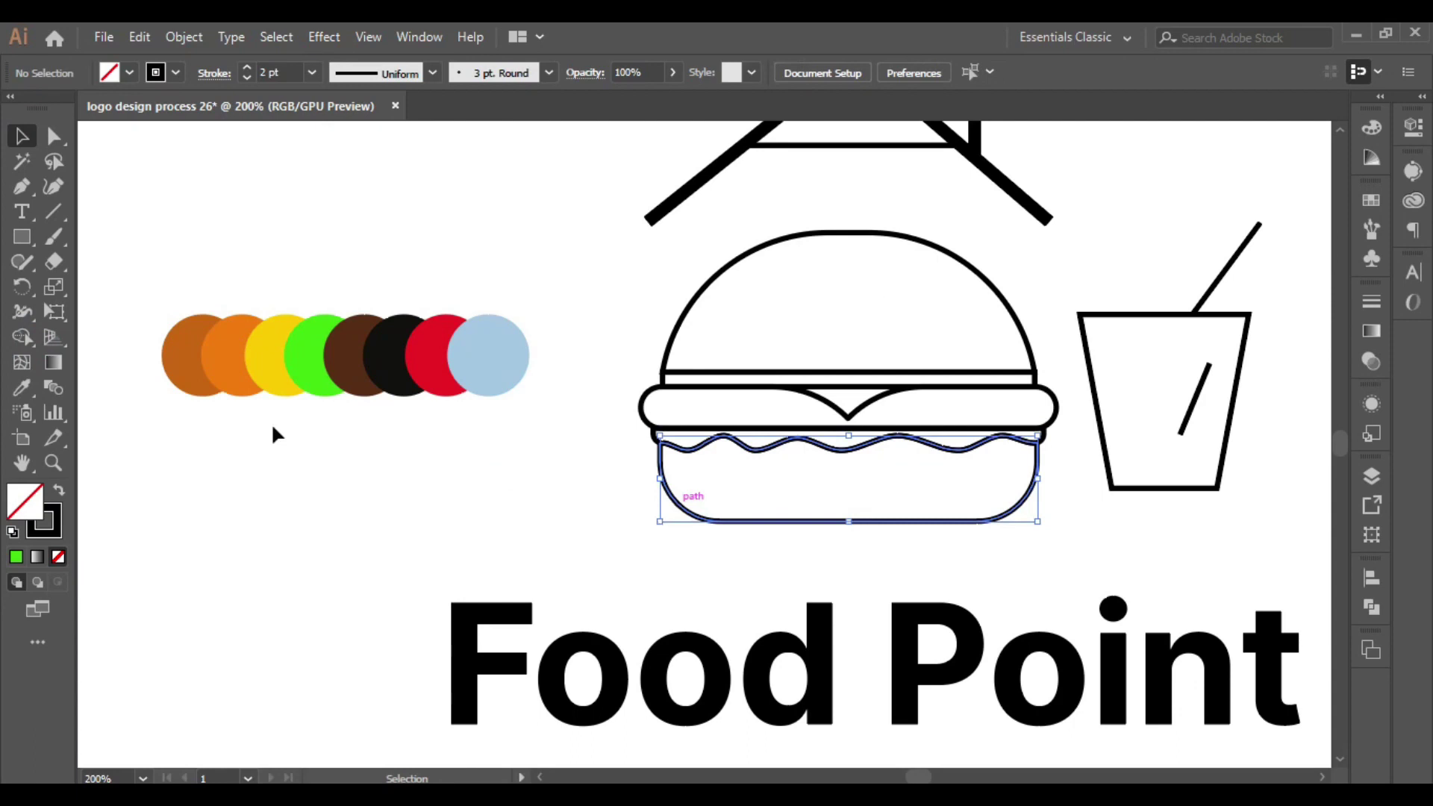
{"action": "key", "text": "i"}
{"action": "left_click", "coordinate": [194, 342]}
{"action": "left_click", "coordinate": [22, 136]}
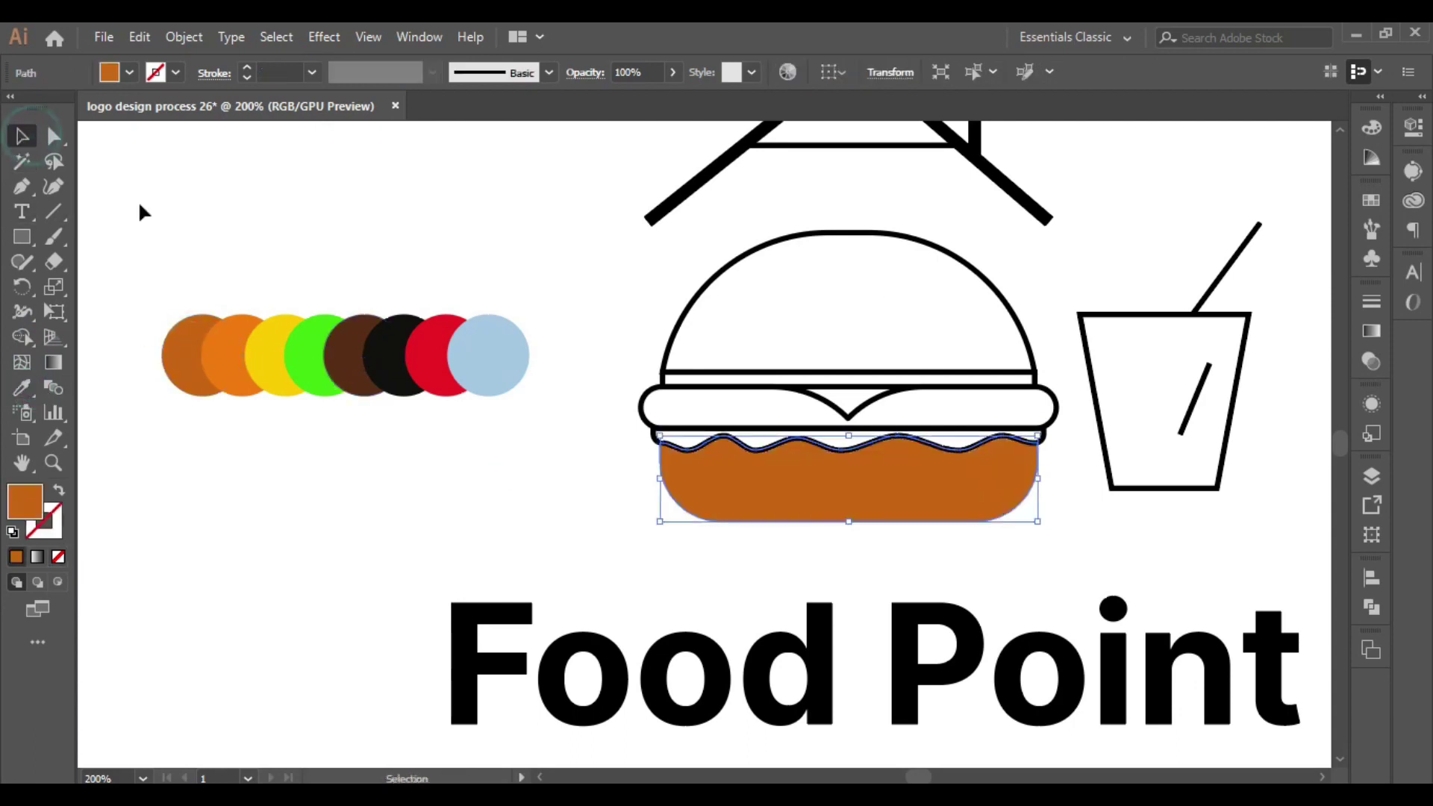
{"action": "left_click", "coordinate": [630, 436]}
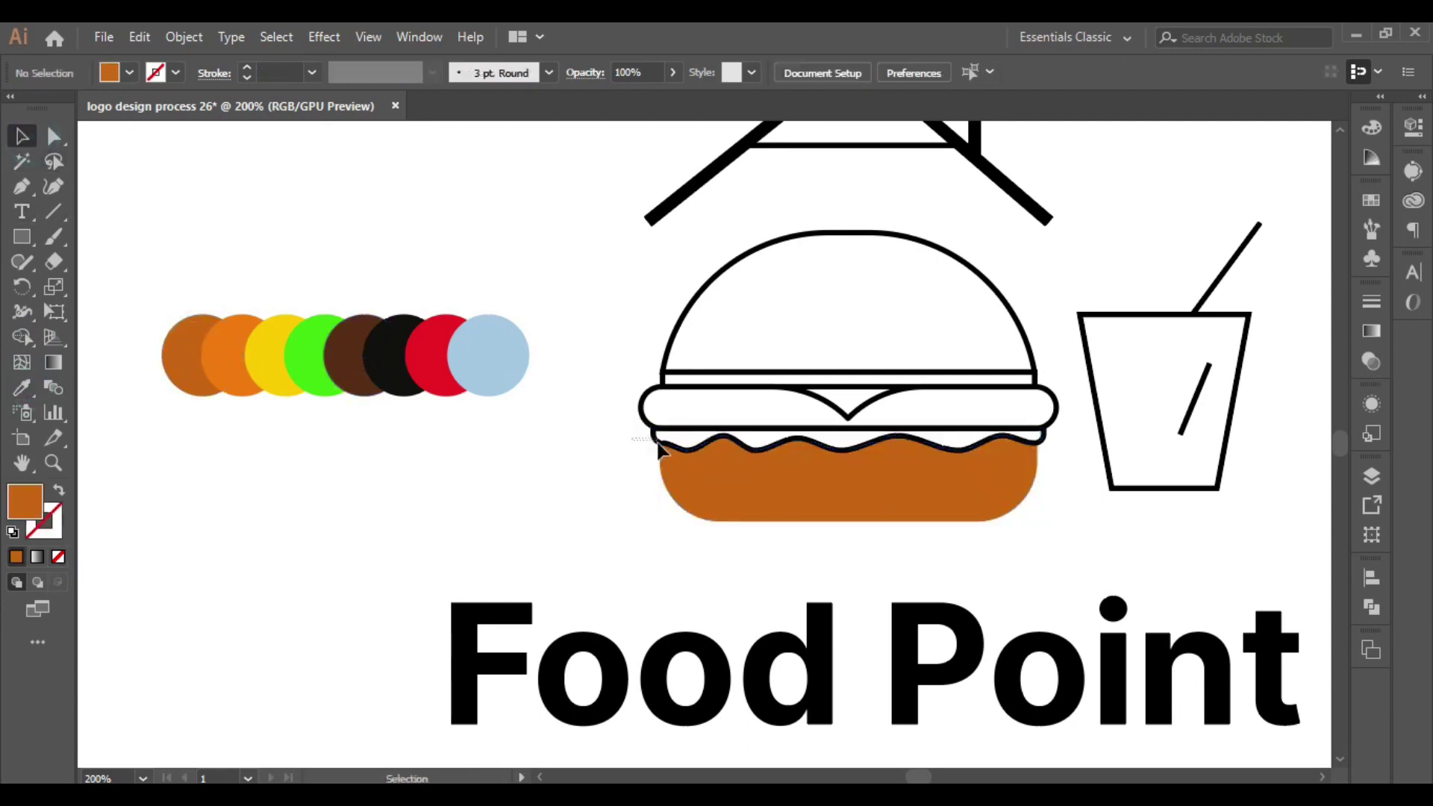
{"action": "left_click", "coordinate": [657, 440]}
{"action": "key", "text": "i"}
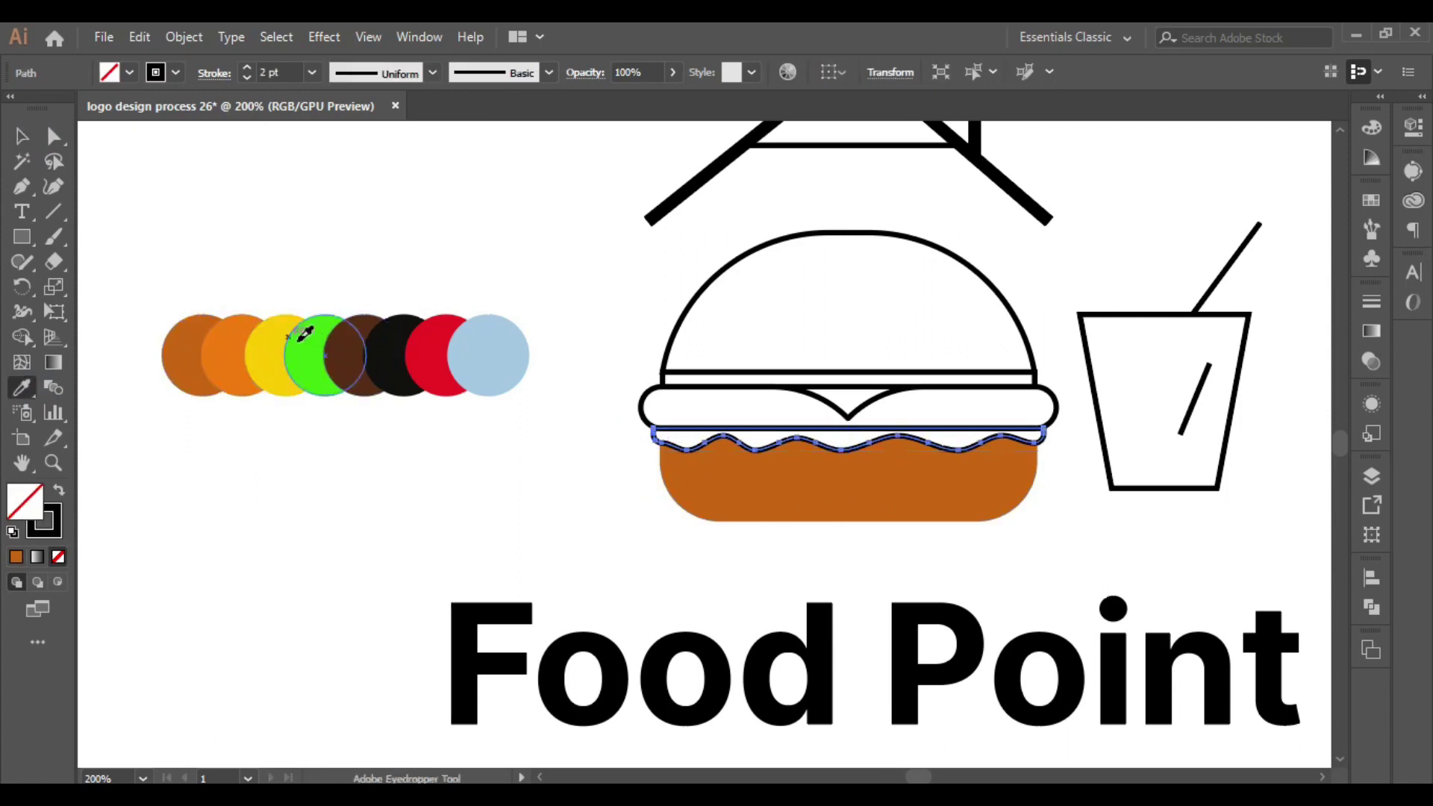
{"action": "left_click", "coordinate": [322, 347]}
- Eyedrop dark brown onto the patty, yellow onto the cheese strip, orange onto the top bun
{"action": "key", "text": "v"}
{"action": "left_click", "coordinate": [646, 422]}
{"action": "key", "text": "i"}
{"action": "left_click", "coordinate": [383, 350]}
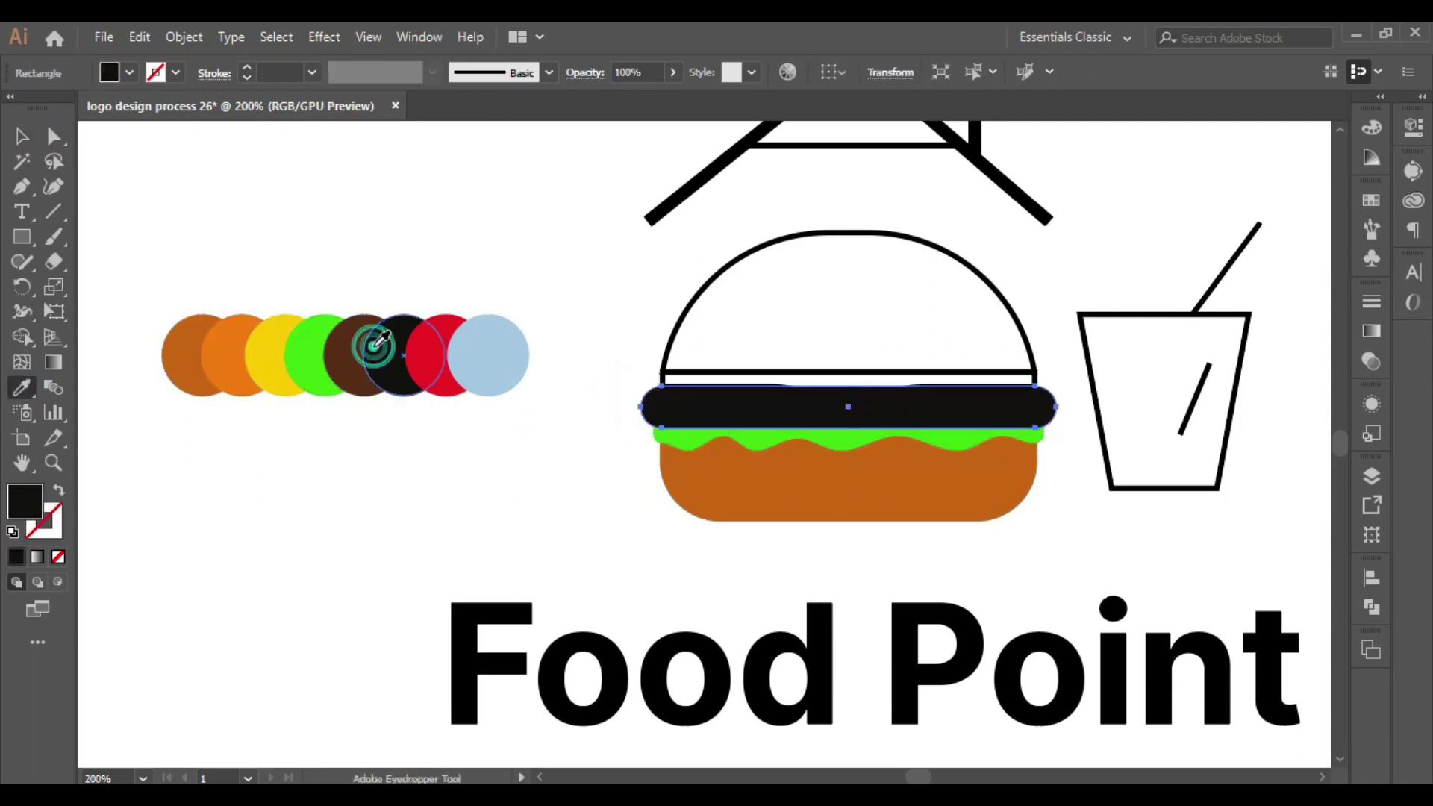
{"action": "key", "text": "v"}
{"action": "left_click", "coordinate": [666, 380]}
{"action": "key", "text": "i"}
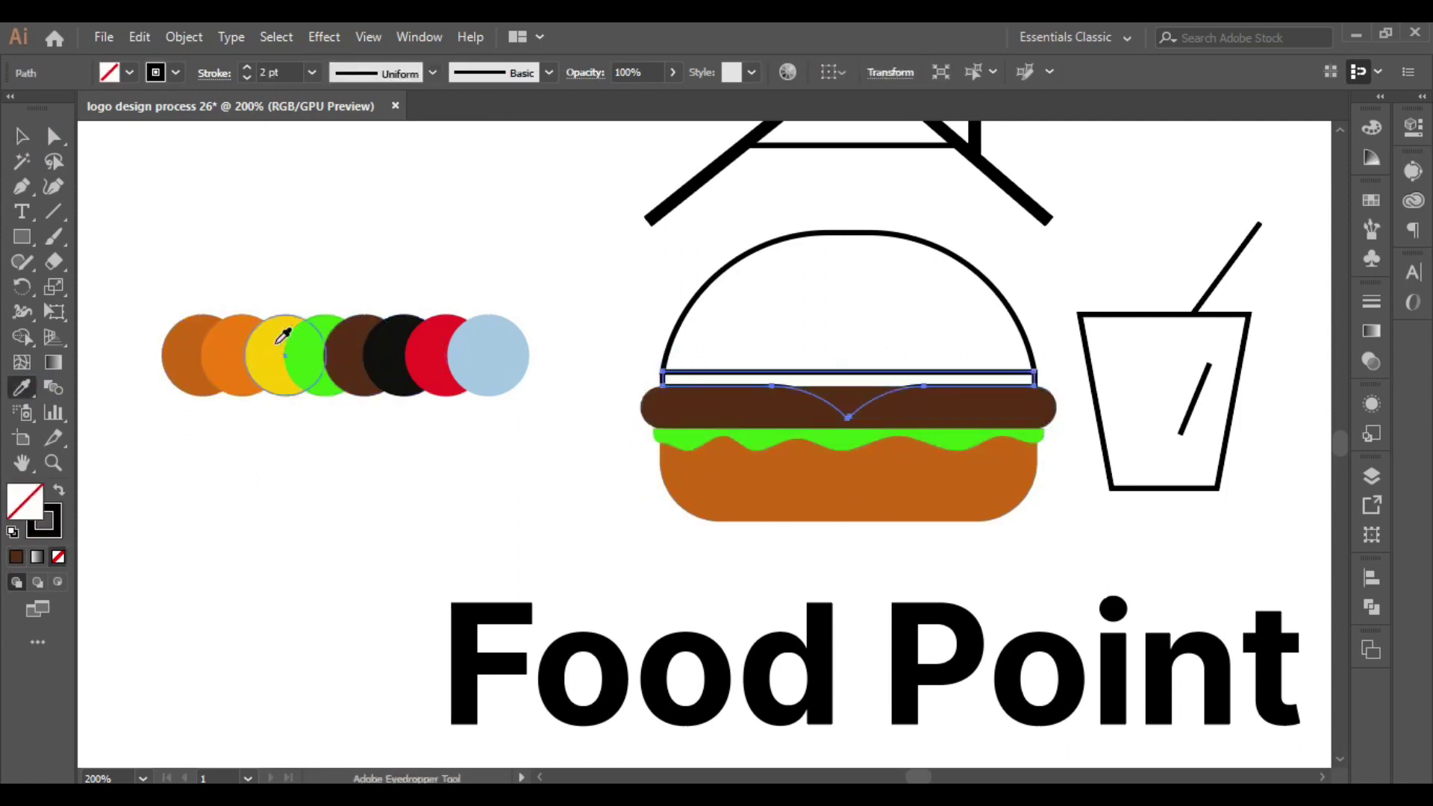
{"action": "left_click", "coordinate": [270, 349]}
{"action": "key", "text": "v"}
{"action": "left_click_drag", "start_coordinate": [603, 288], "coordinate": [711, 315]}
{"action": "key", "text": "i"}
{"action": "left_click", "coordinate": [224, 339]}
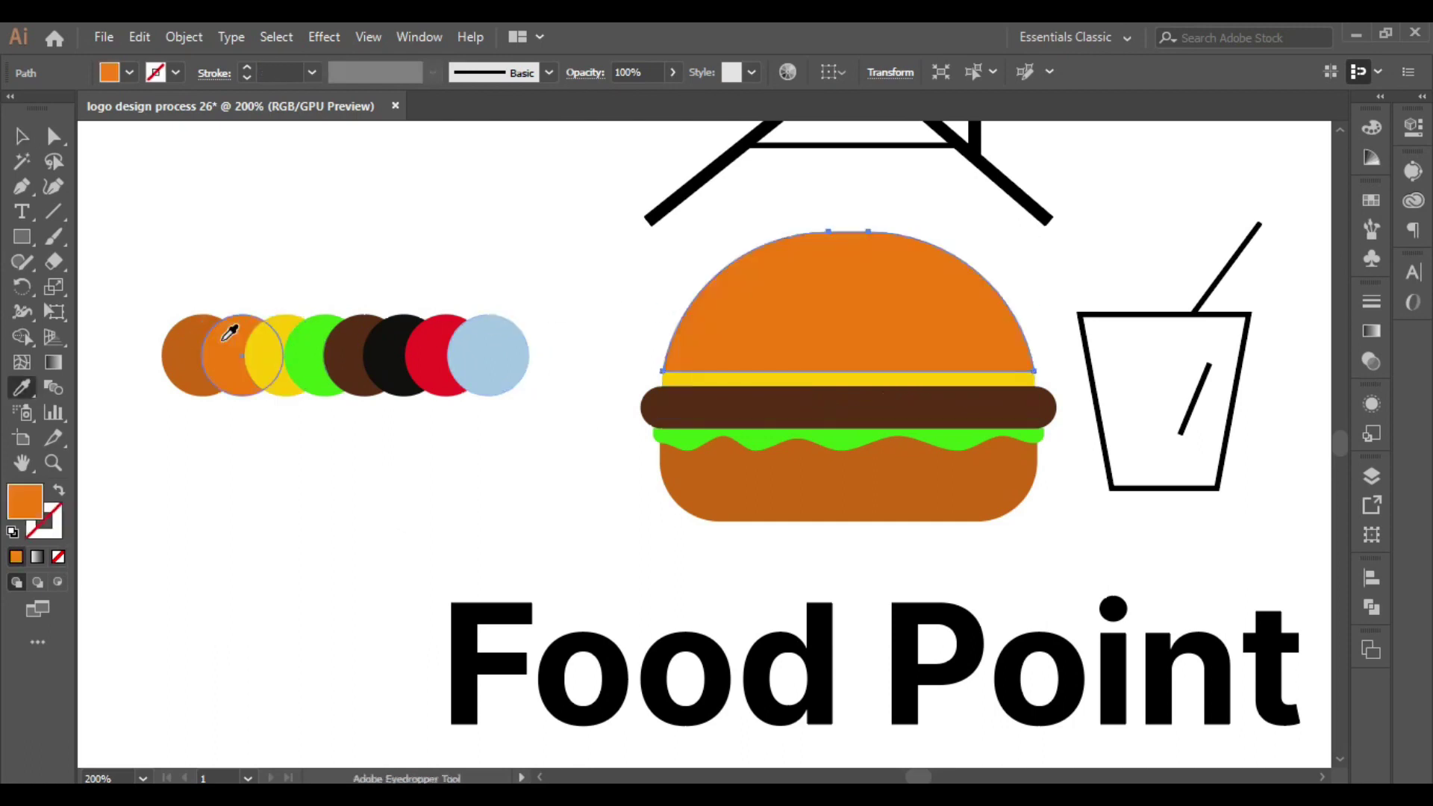
- Give all burger parts a black outline at 2 pt
{"action": "key", "text": "v"}
{"action": "left_click_drag", "start_coordinate": [624, 378], "coordinate": [687, 478]}
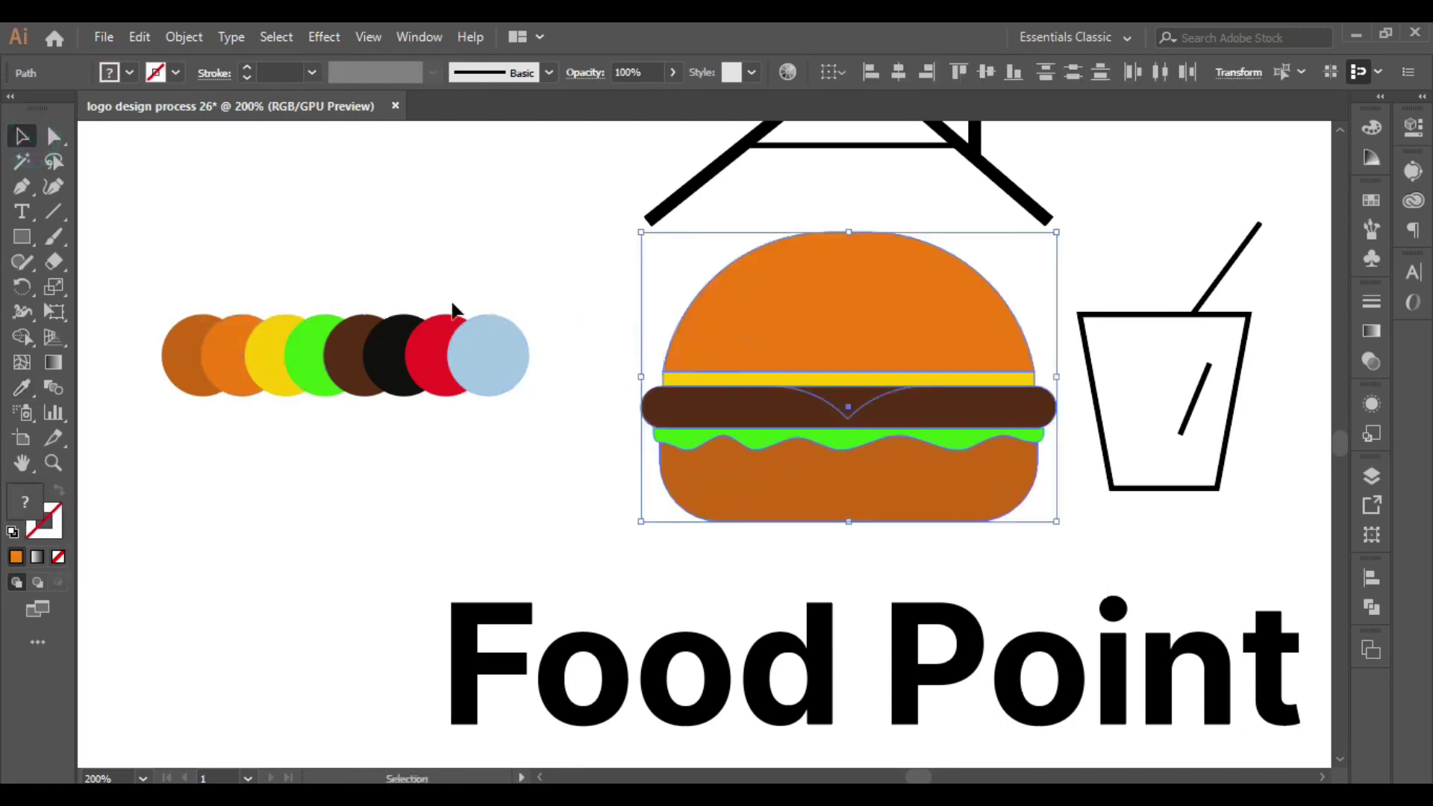
{"action": "left_click", "coordinate": [160, 82]}
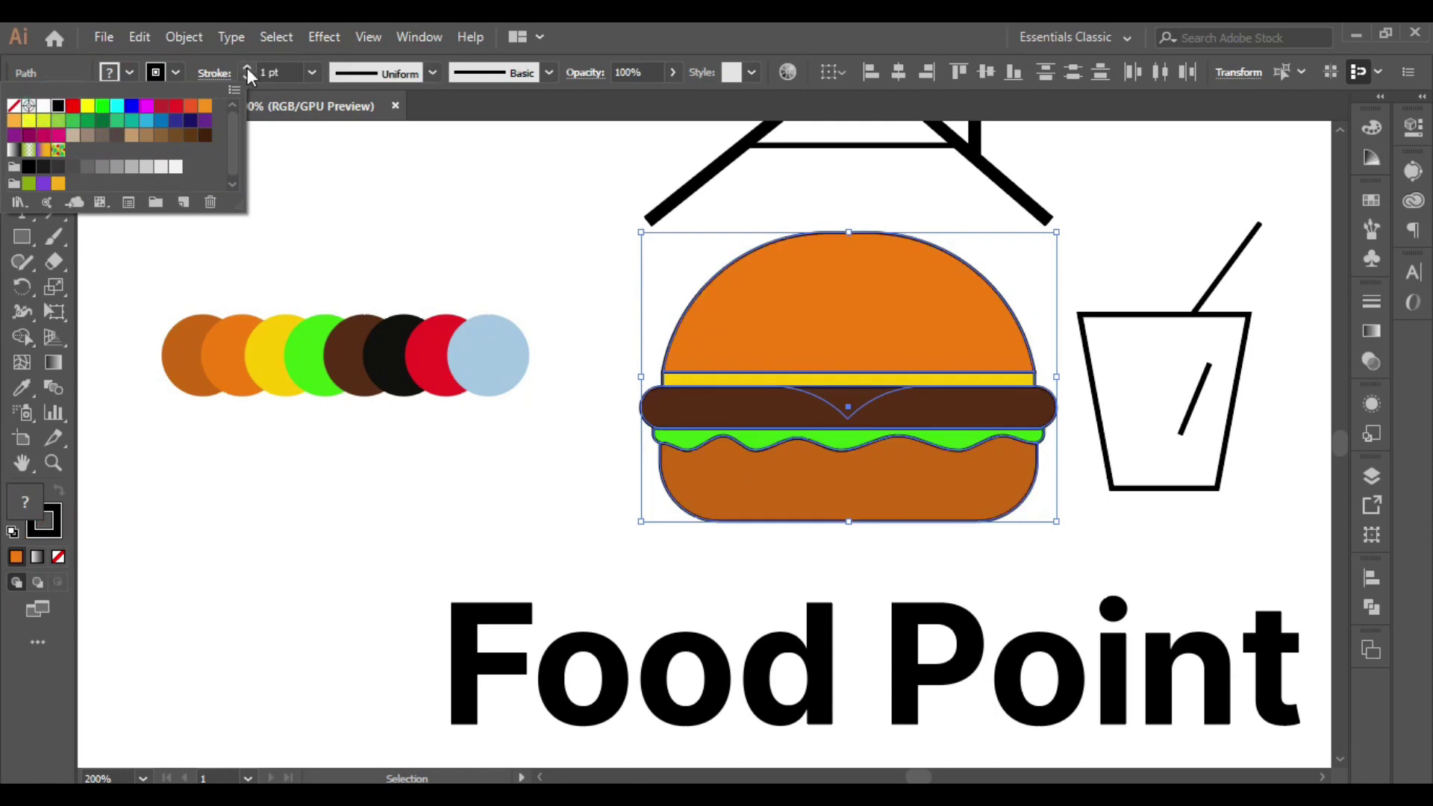
{"action": "left_click", "coordinate": [247, 68]}
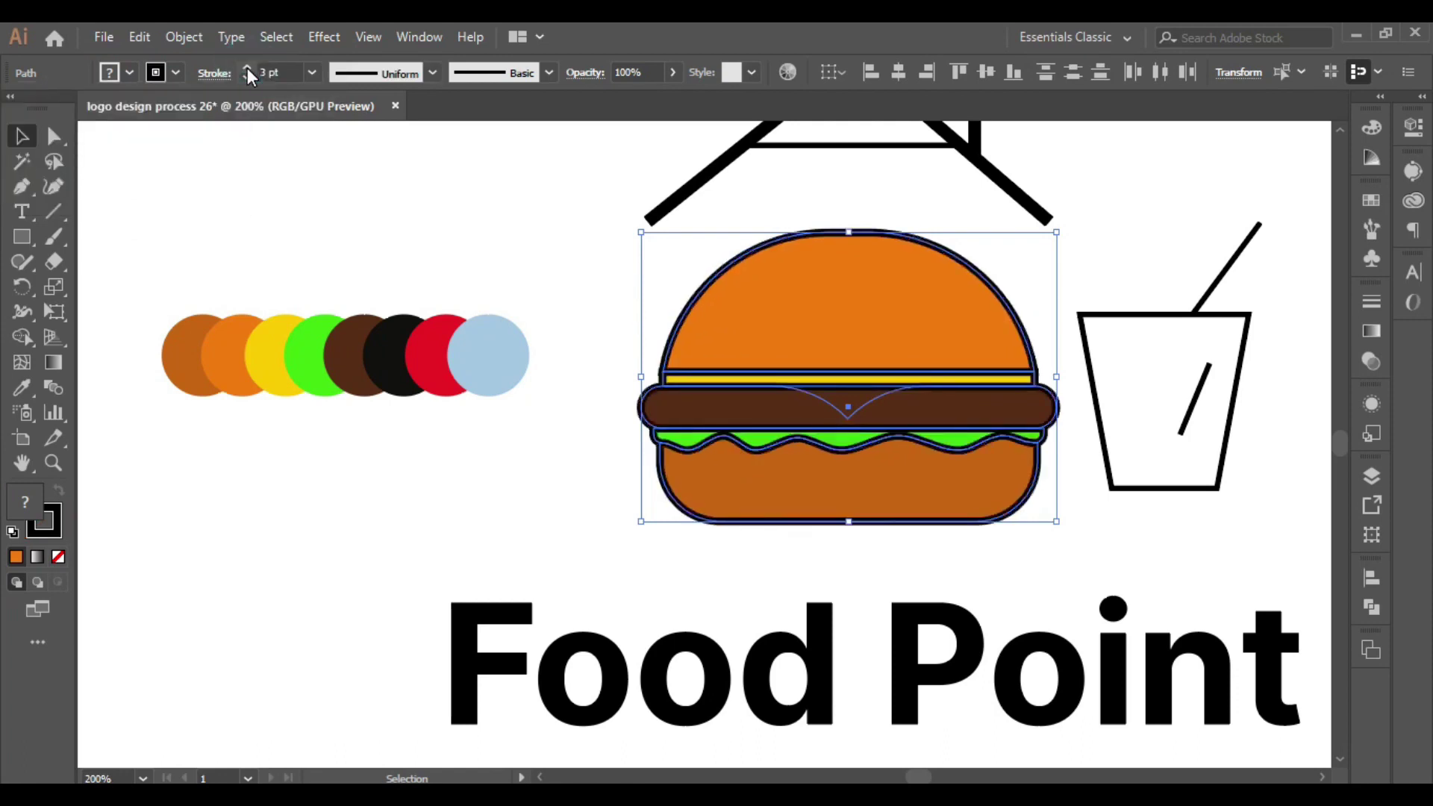
{"action": "left_click", "coordinate": [274, 160]}
{"action": "left_click", "coordinate": [728, 409]}
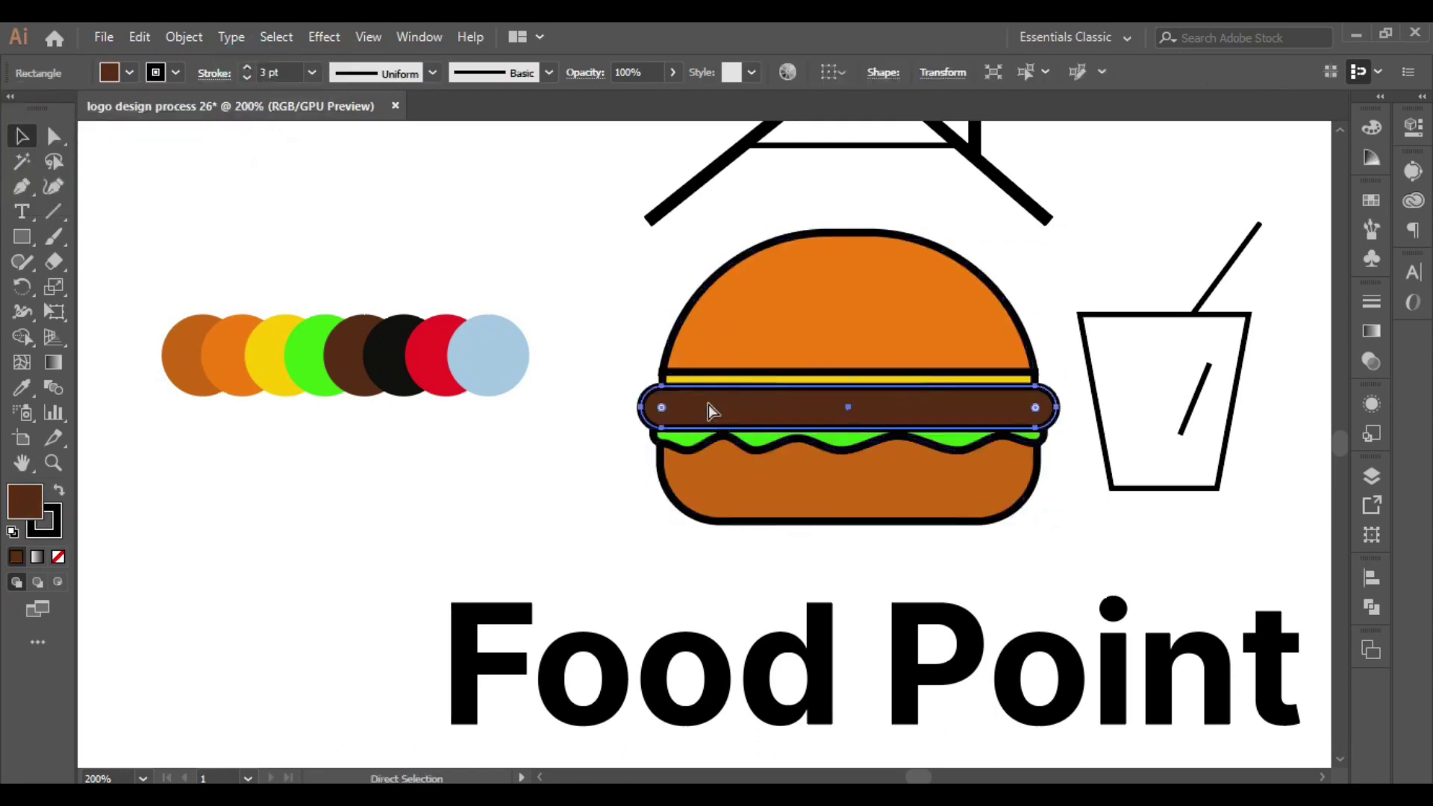
{"action": "left_click", "coordinate": [601, 344]}
{"action": "left_click_drag", "start_coordinate": [625, 332], "coordinate": [797, 517]}
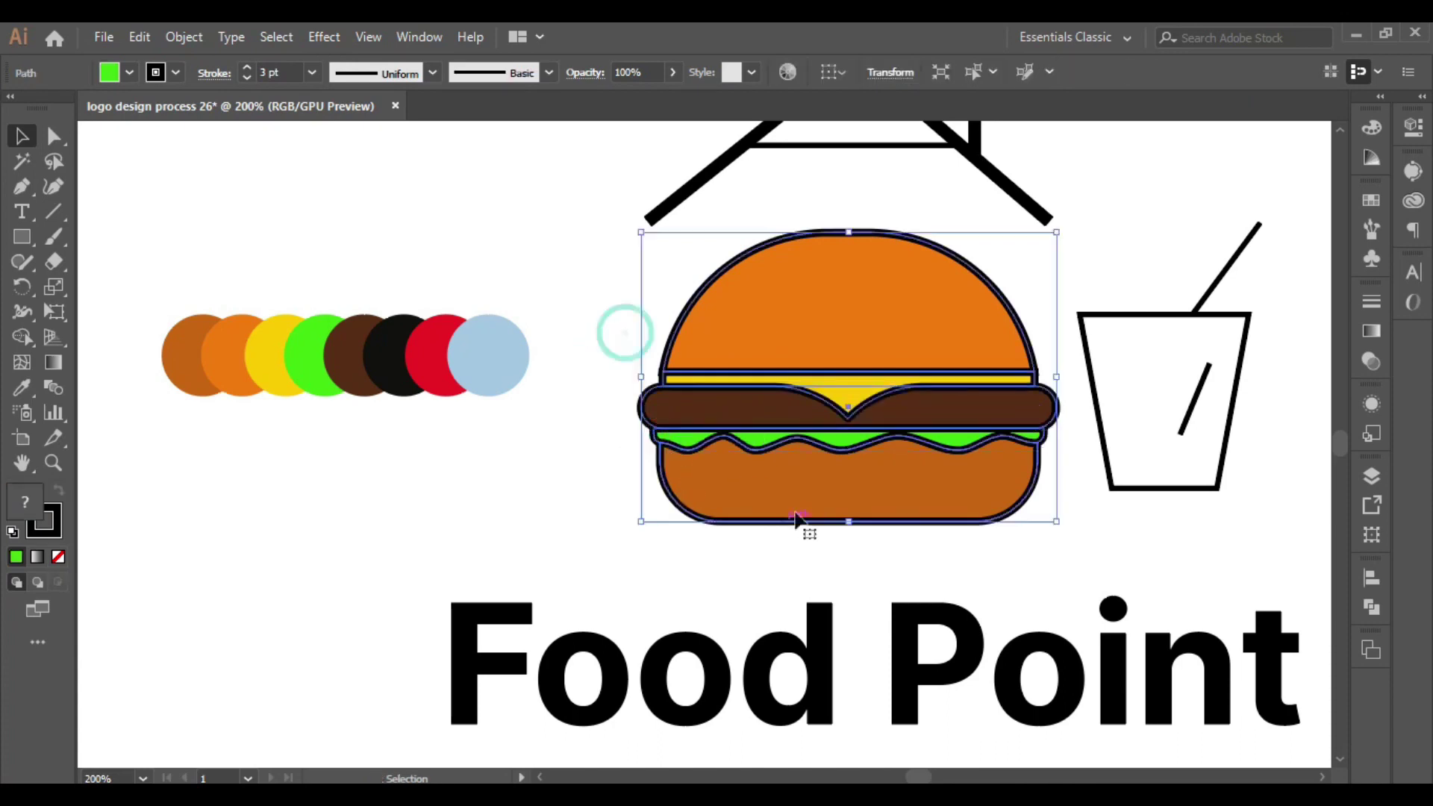
{"action": "left_click", "coordinate": [246, 78]}
{"action": "left_click", "coordinate": [602, 280]}
- Fill the cup with the red circle's colour using the Eyedropper
{"action": "mouse_move", "coordinate": [643, 304]}
{"action": "left_mouse_down"}
{"action": "mouse_move", "coordinate": [602, 331]}
{"action": "mouse_move", "coordinate": [520, 337]}
{"action": "left_mouse_up"}
{"action": "left_click", "coordinate": [1008, 392]}
{"action": "left_click", "coordinate": [23, 388]}
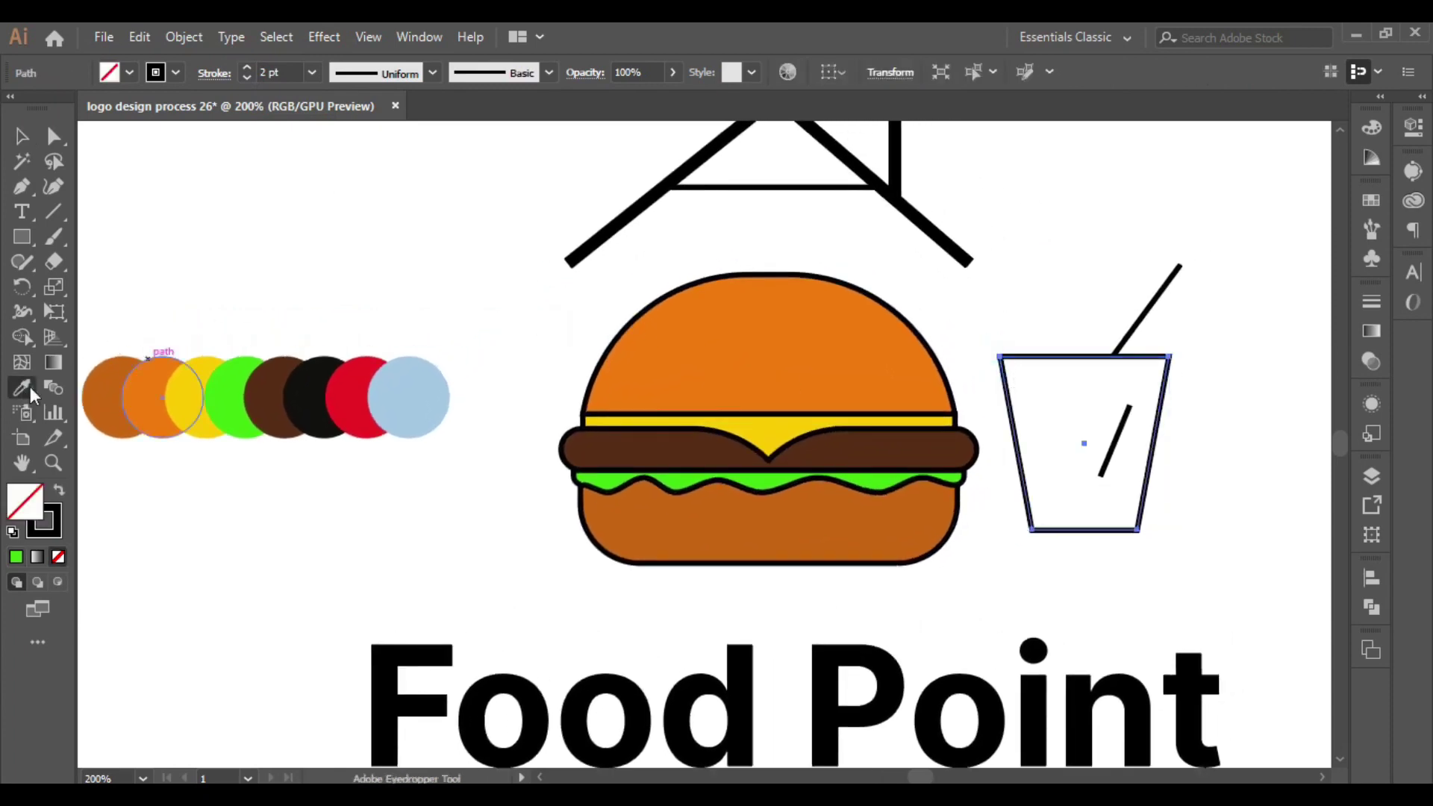
{"action": "left_click", "coordinate": [346, 379]}
{"action": "left_click", "coordinate": [21, 136]}
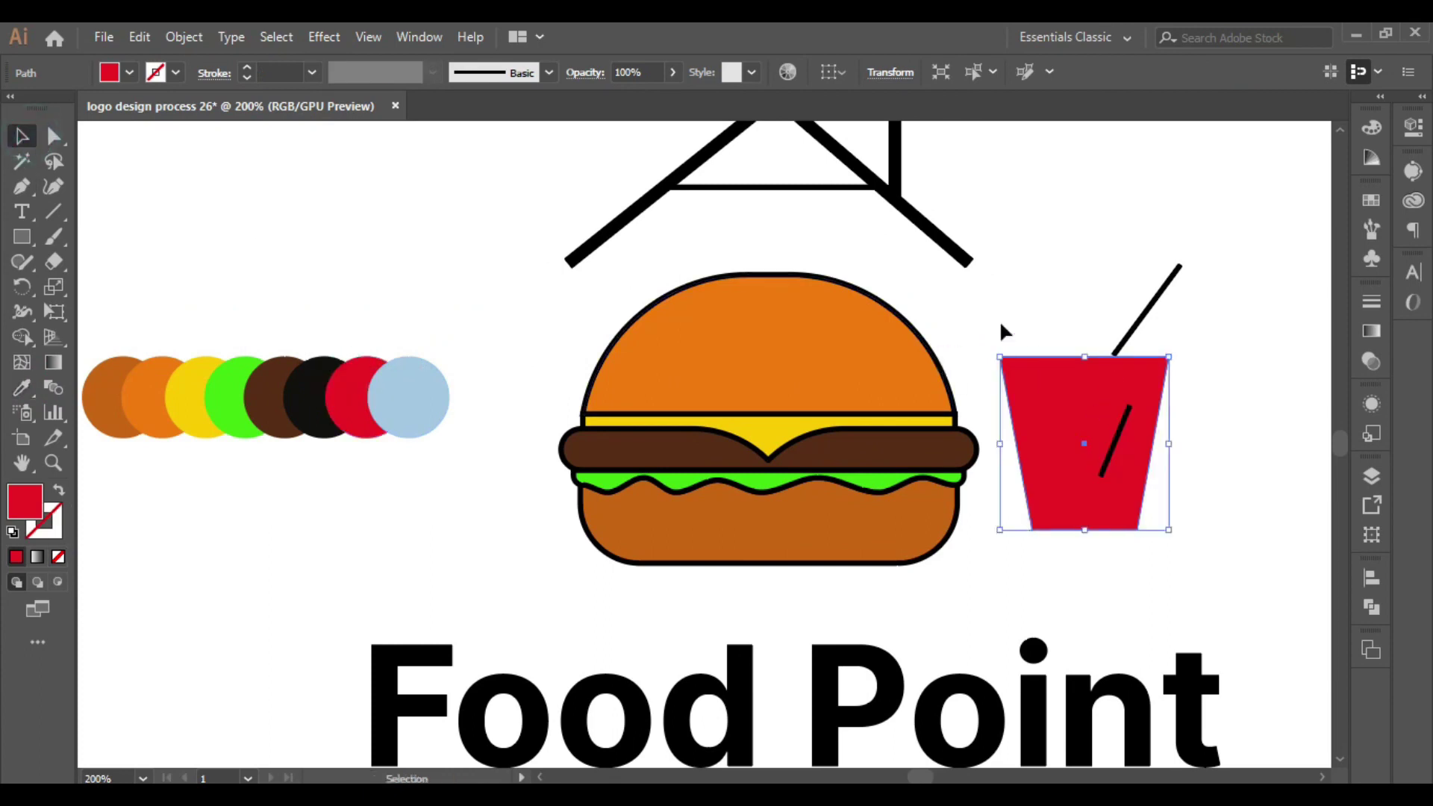
{"action": "left_click", "coordinate": [157, 73]}
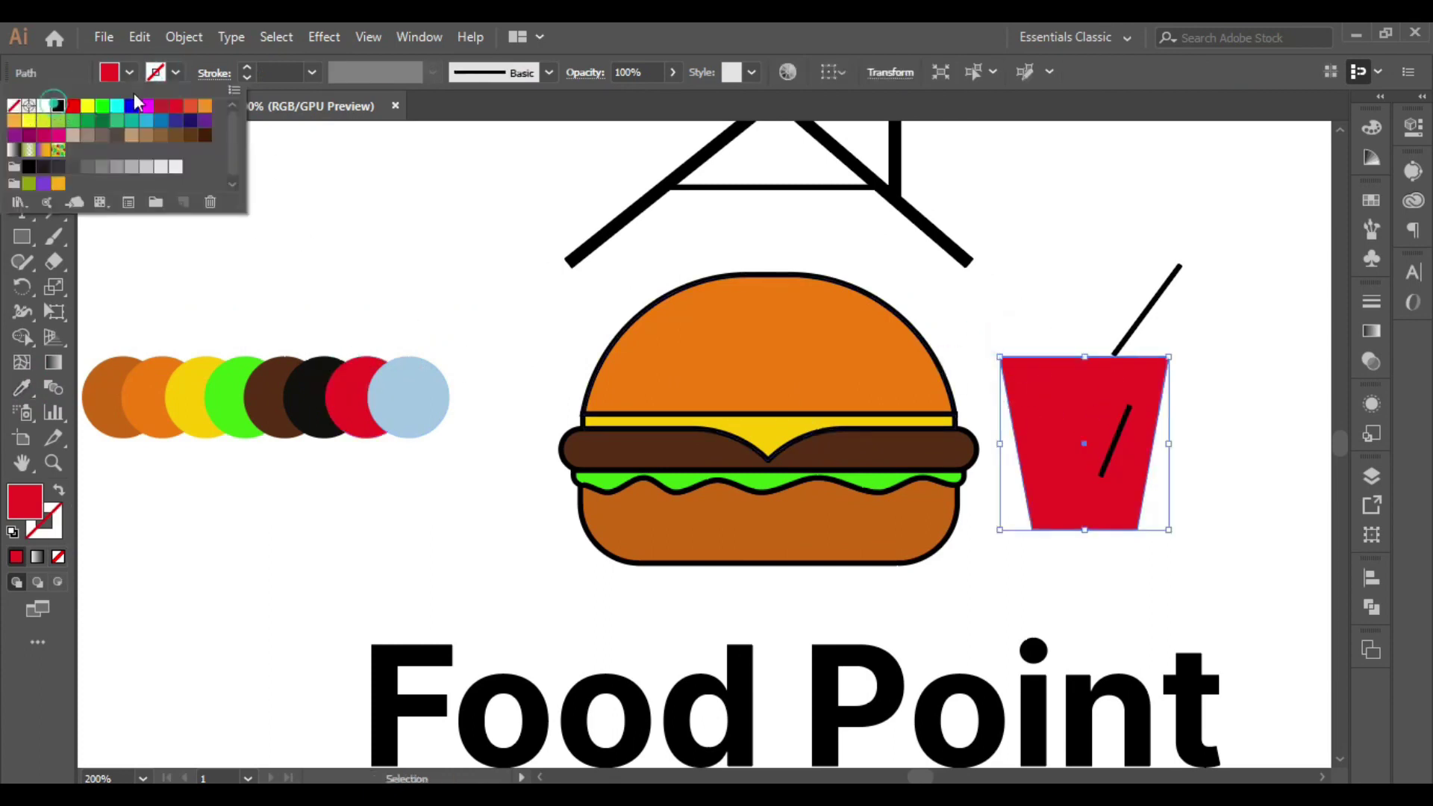
- Outline the cup in black and give its inner line a thick, tapered width profile
{"action": "left_click", "coordinate": [58, 104]}
{"action": "left_click", "coordinate": [246, 66]}
{"action": "left_click", "coordinate": [1015, 322]}
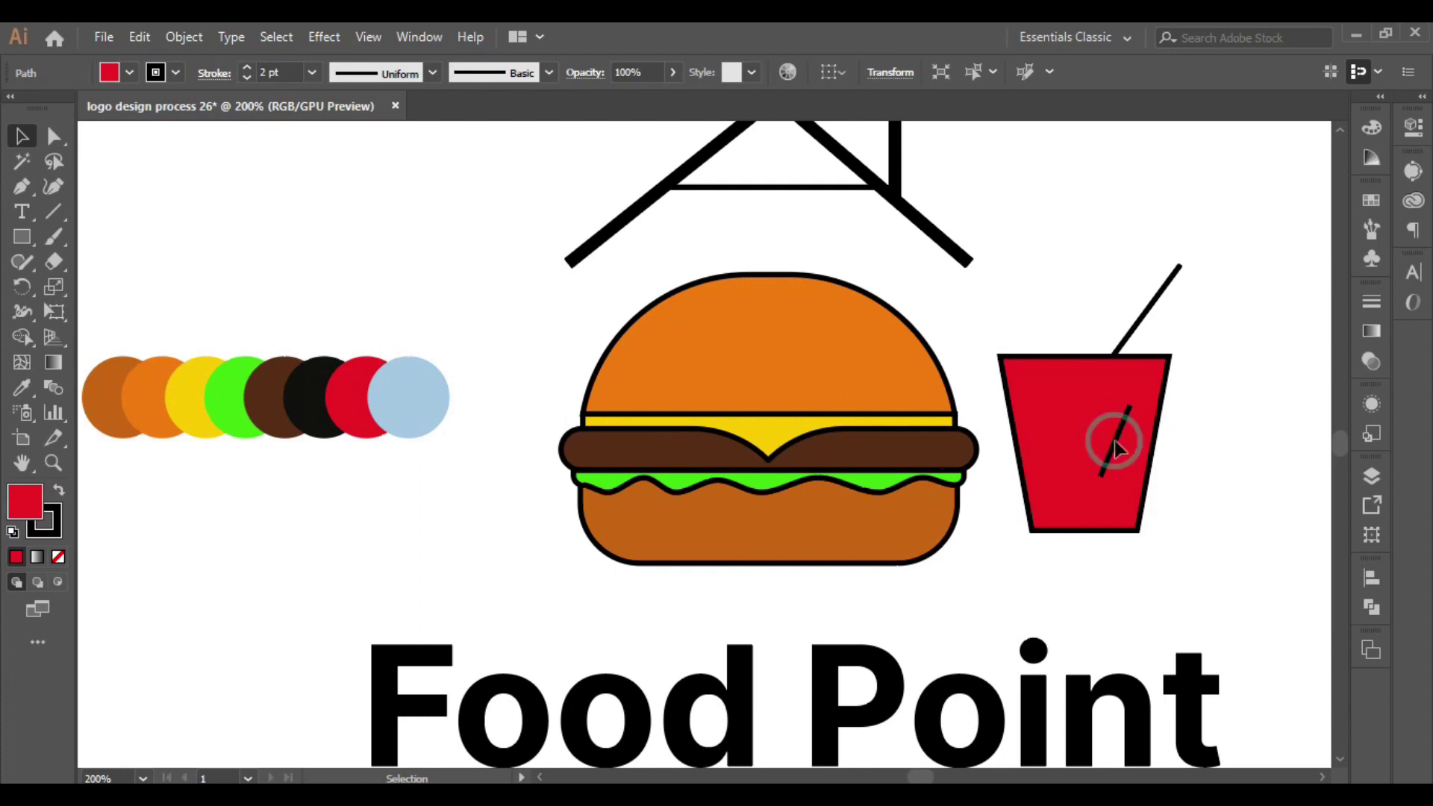
{"action": "key", "text": "i"}
{"action": "left_click", "coordinate": [409, 395]}
{"action": "key", "text": "shift+x"}
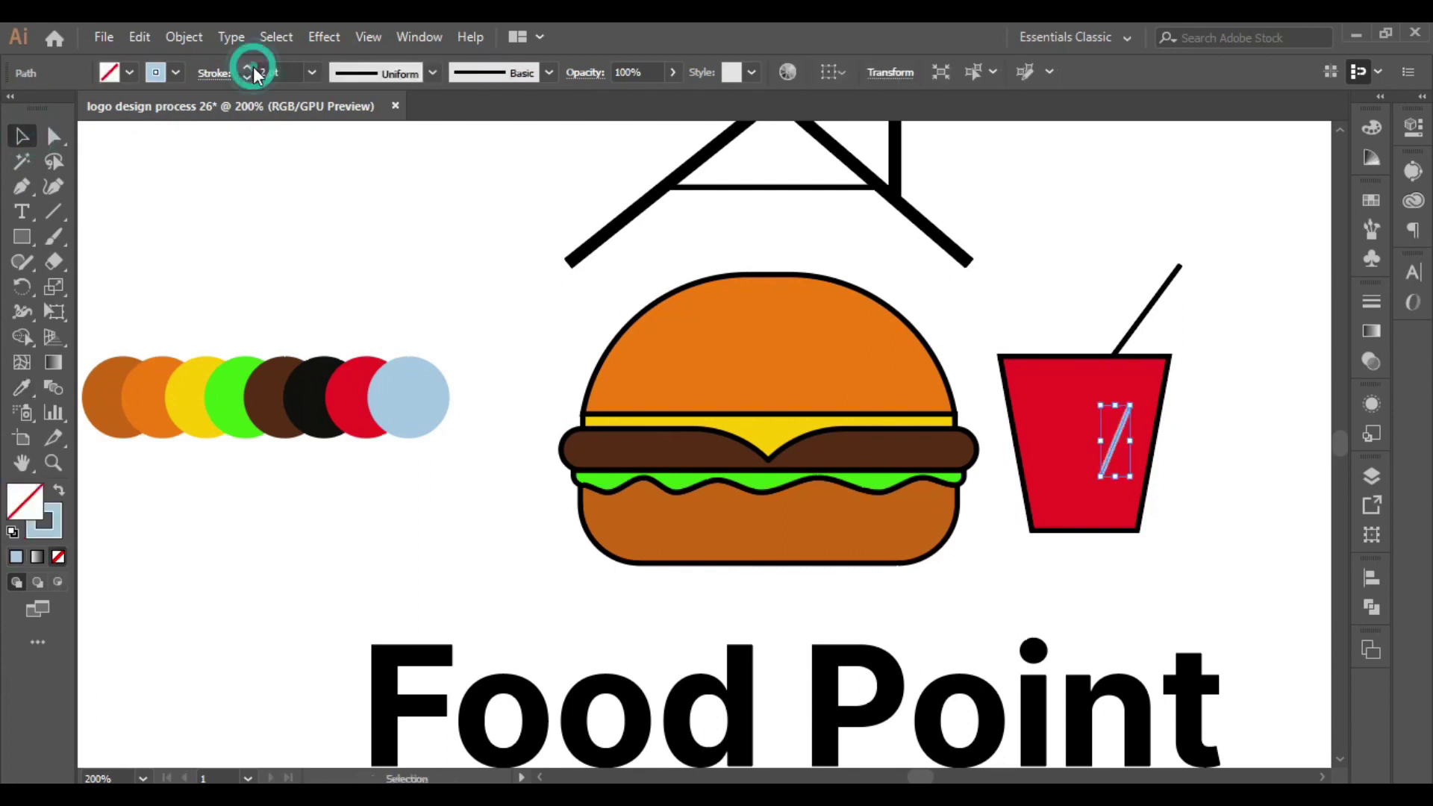
{"action": "left_click", "coordinate": [247, 68]}
{"action": "left_click", "coordinate": [426, 249]}
{"action": "left_click", "coordinate": [1116, 457]}
{"action": "left_click", "coordinate": [432, 73]}
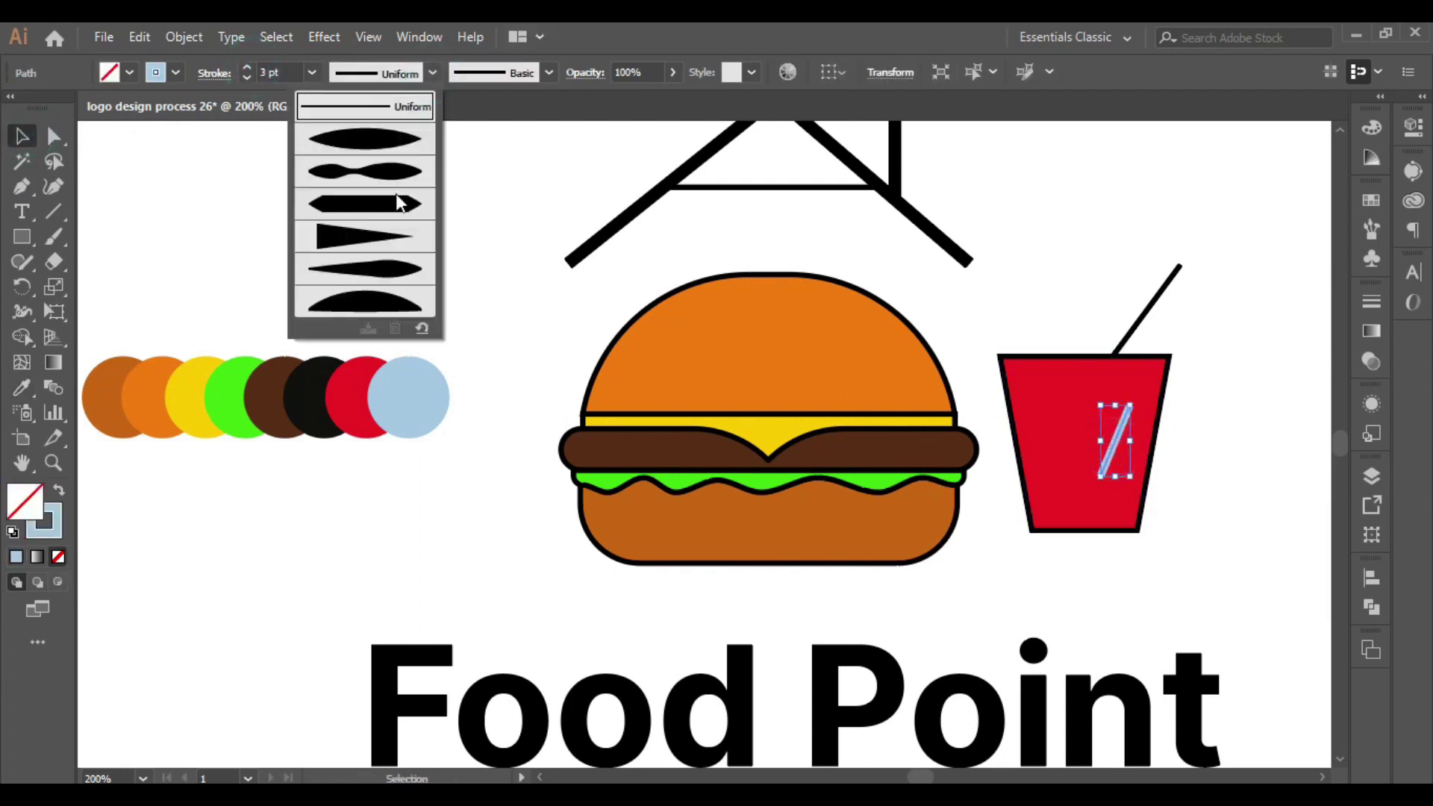
{"action": "left_click", "coordinate": [378, 237]}
- Colour the straw light blue and nudge it down onto the cup rim
{"action": "left_click", "coordinate": [1184, 320]}
{"action": "key", "text": "i"}
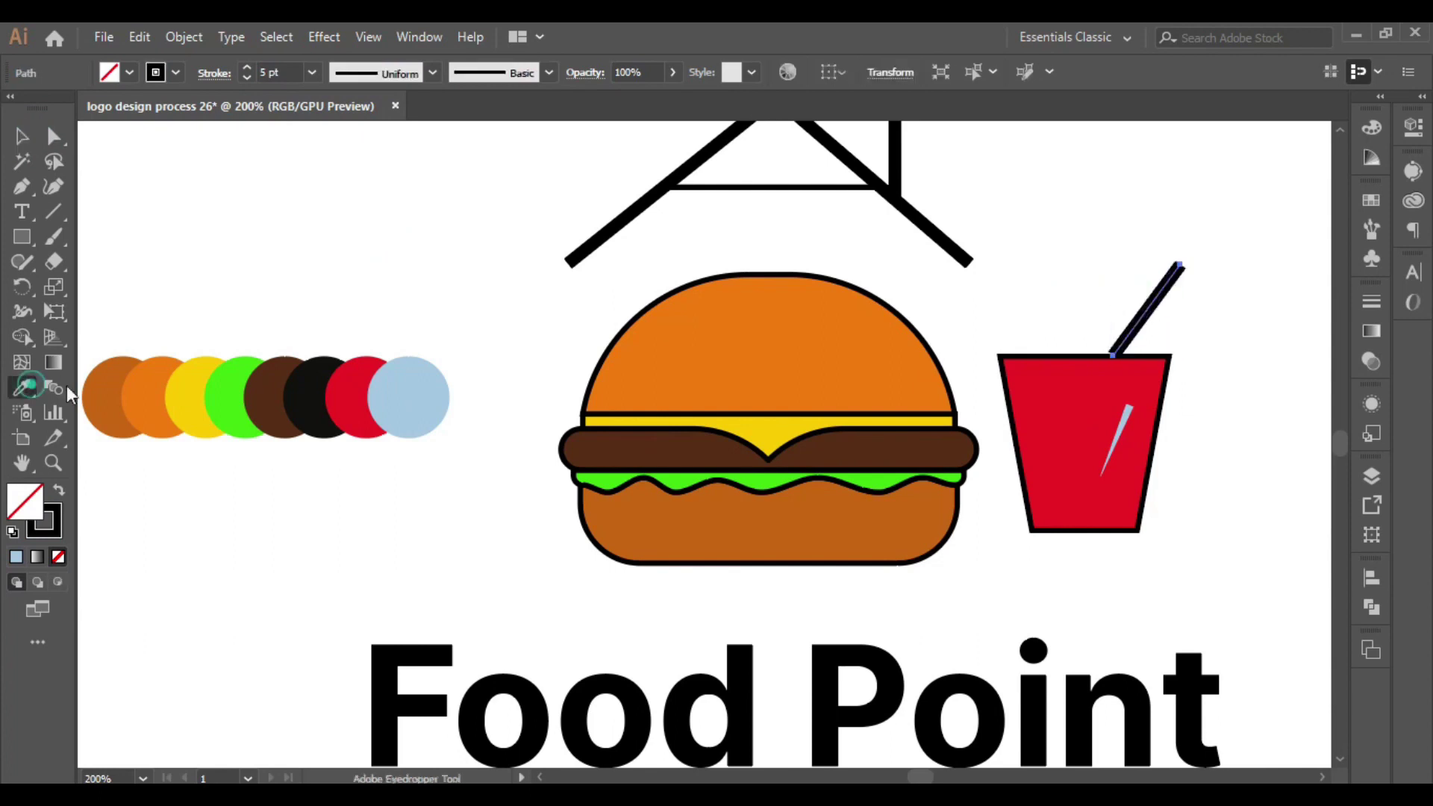
{"action": "left_click", "coordinate": [423, 410]}
{"action": "left_click", "coordinate": [58, 489]}
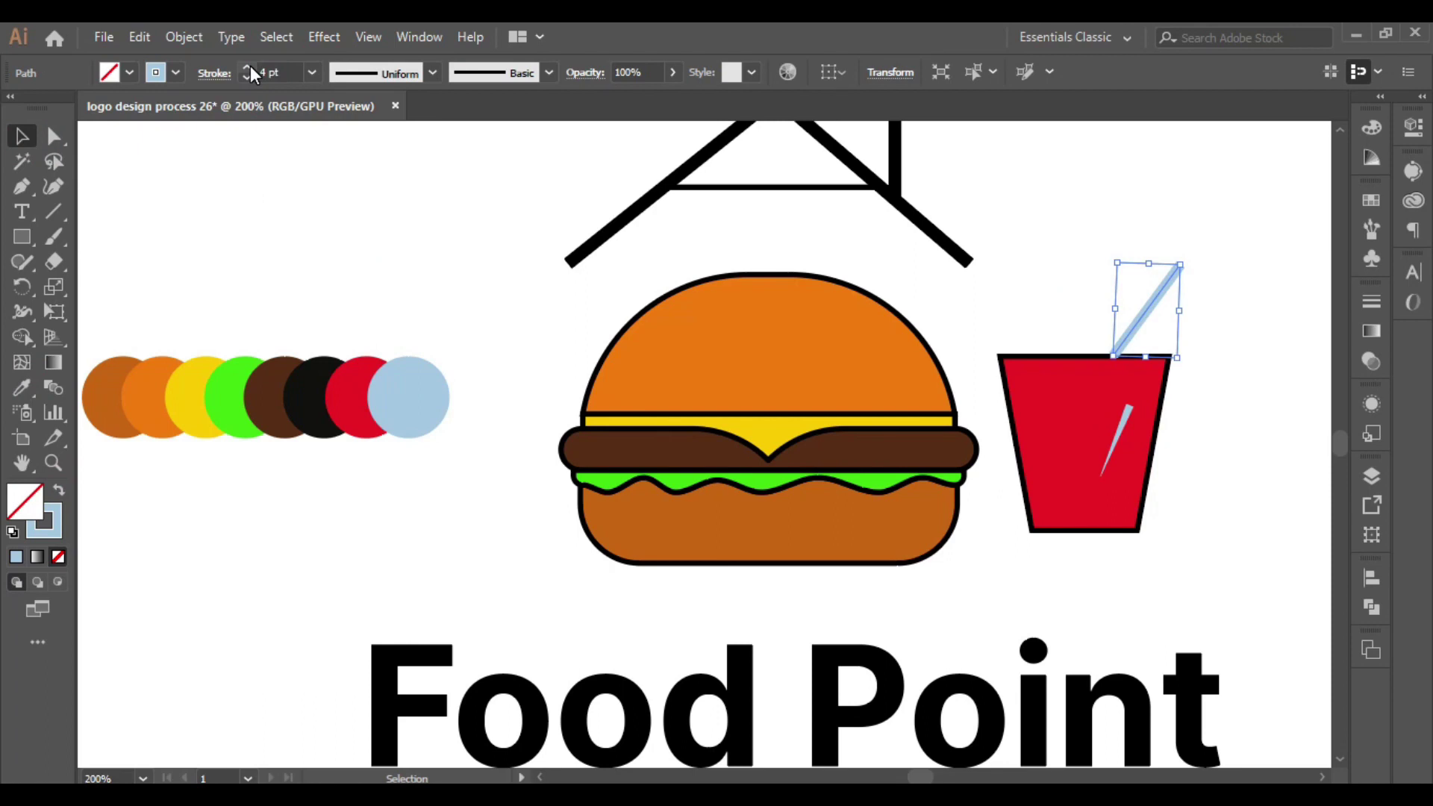
{"action": "key", "text": "a"}
{"action": "left_click", "coordinate": [1056, 298]}
{"action": "scroll", "coordinate": [1086, 321], "scroll_direction": "up", "scroll_amount": 2}
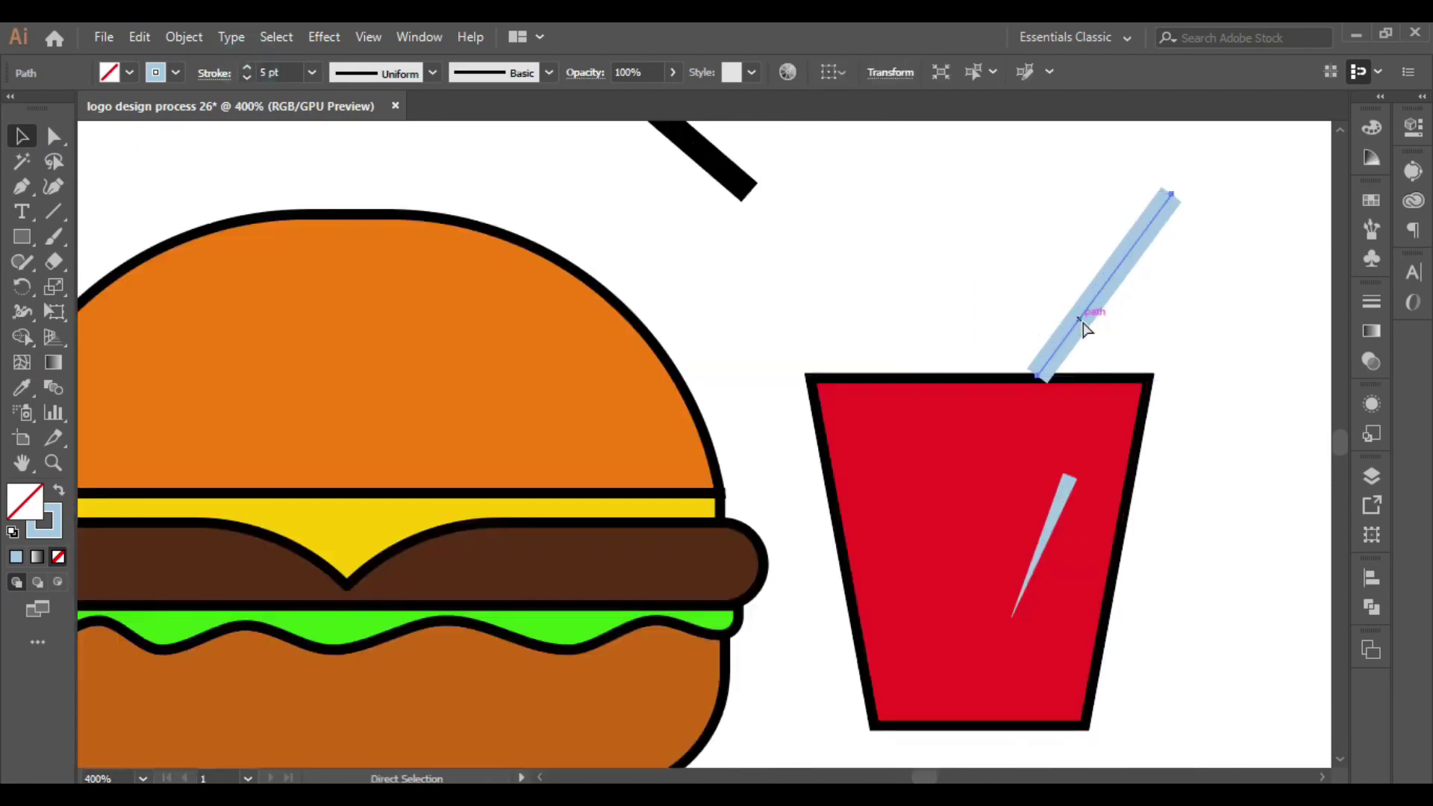
{"action": "key", "text": "v"}
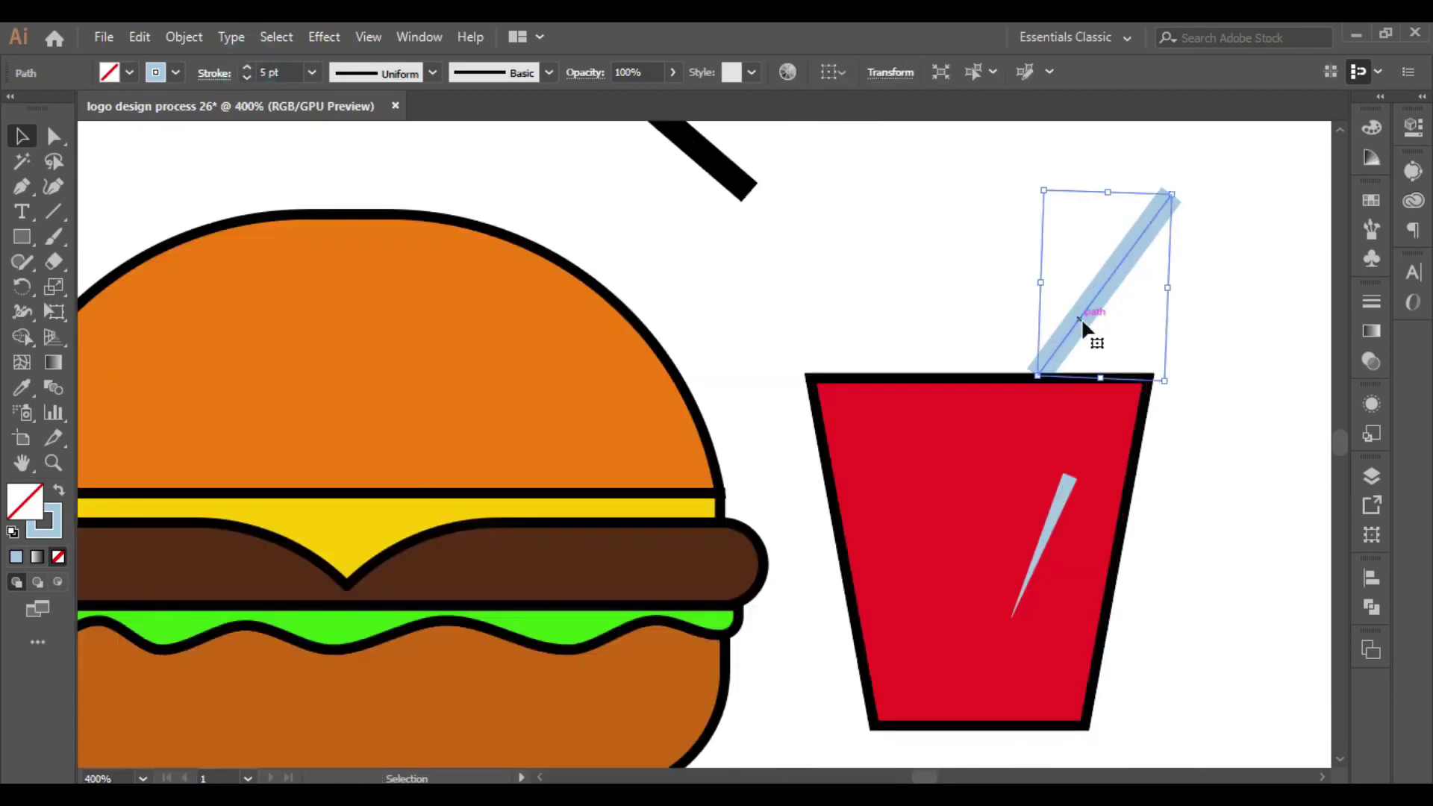
{"action": "left_click_drag", "start_coordinate": [1057, 345], "coordinate": [1058, 350]}
{"action": "left_click", "coordinate": [979, 295]}
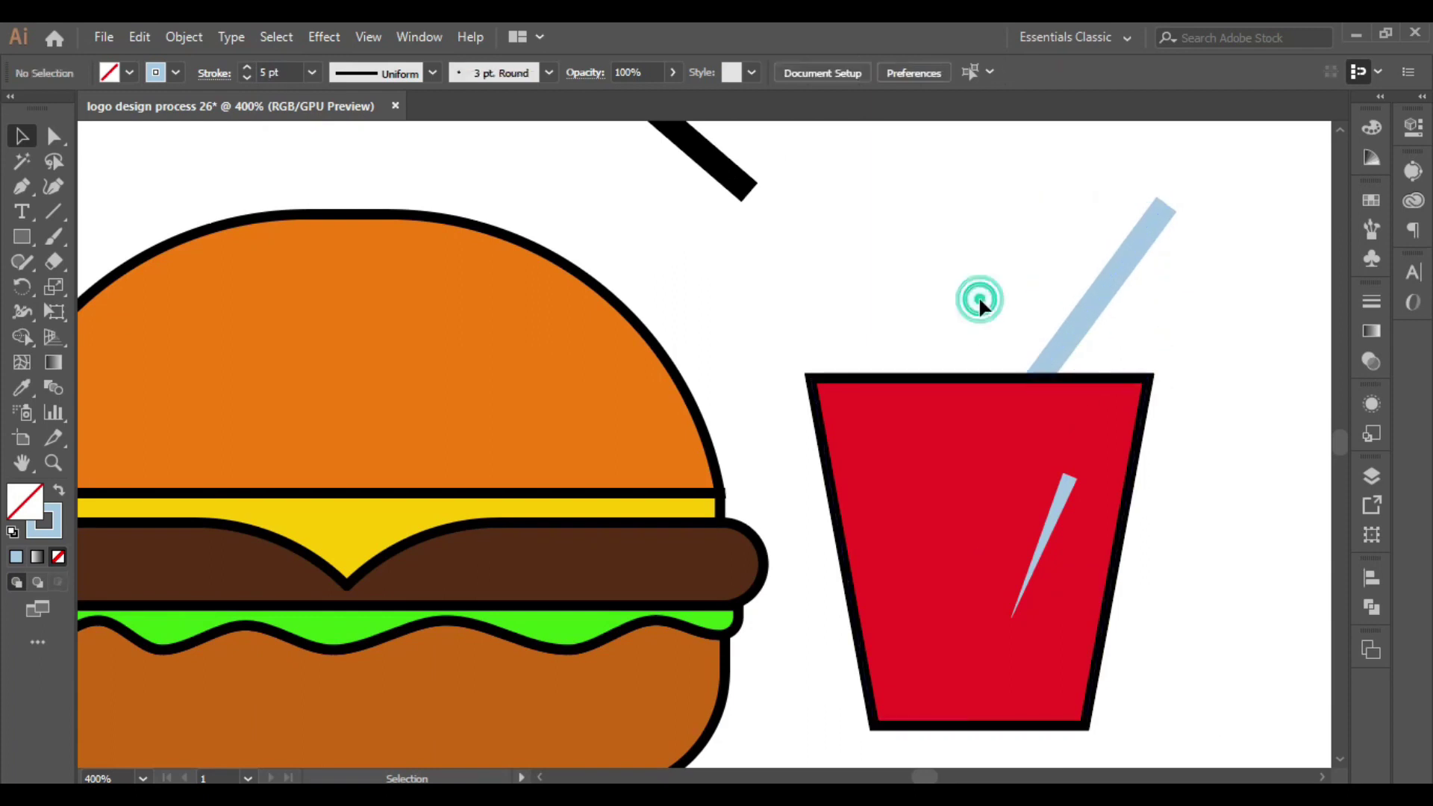
{"action": "scroll", "coordinate": [1064, 299], "scroll_direction": "down", "scroll_amount": 1}
- Rotate the cup highlight to follow the cup side and make it white
{"action": "left_click", "coordinate": [1069, 458]}
{"action": "left_click_drag", "start_coordinate": [1097, 404], "coordinate": [1181, 435]}
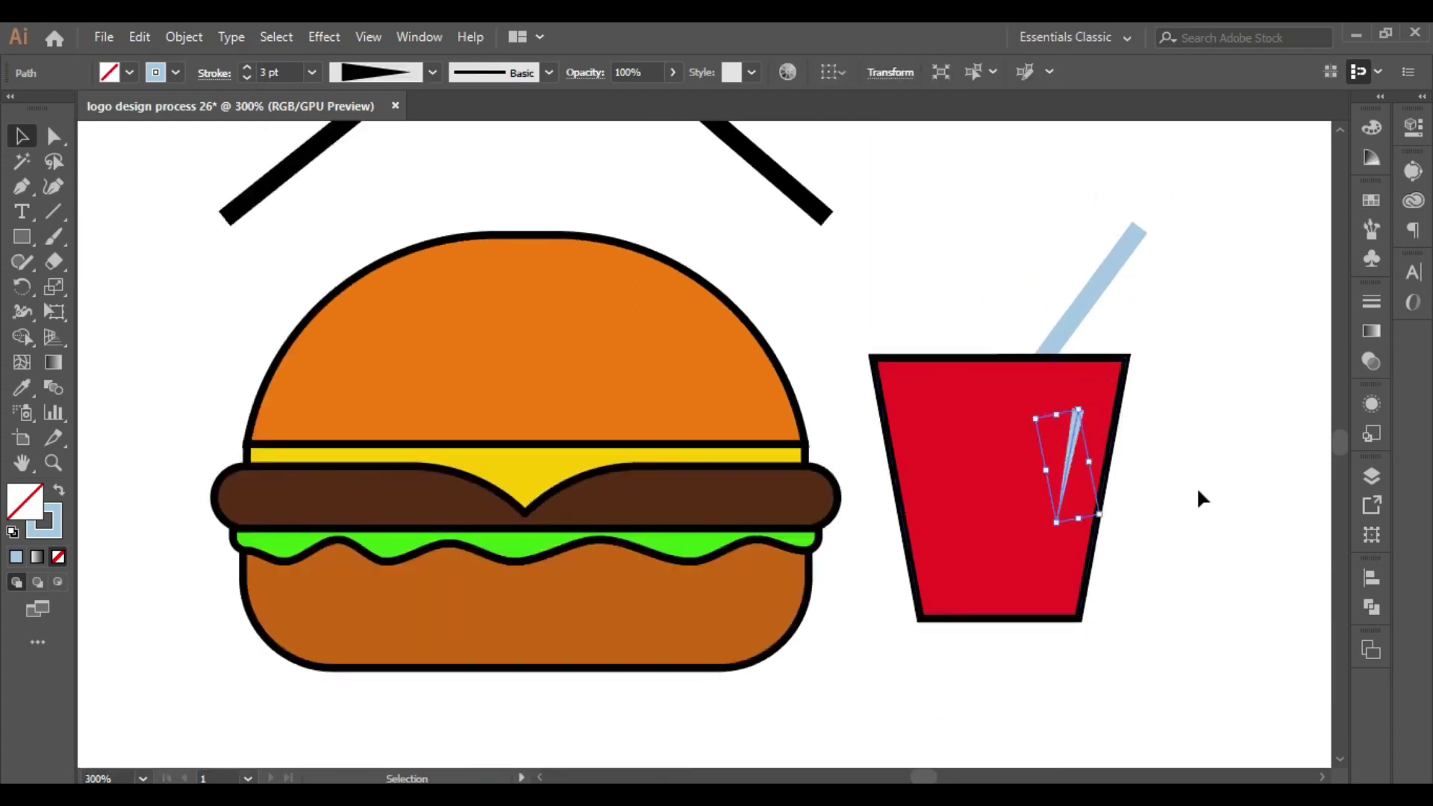
{"action": "left_click", "coordinate": [155, 72]}
{"action": "left_click", "coordinate": [38, 110]}
{"action": "left_click", "coordinate": [858, 301]}
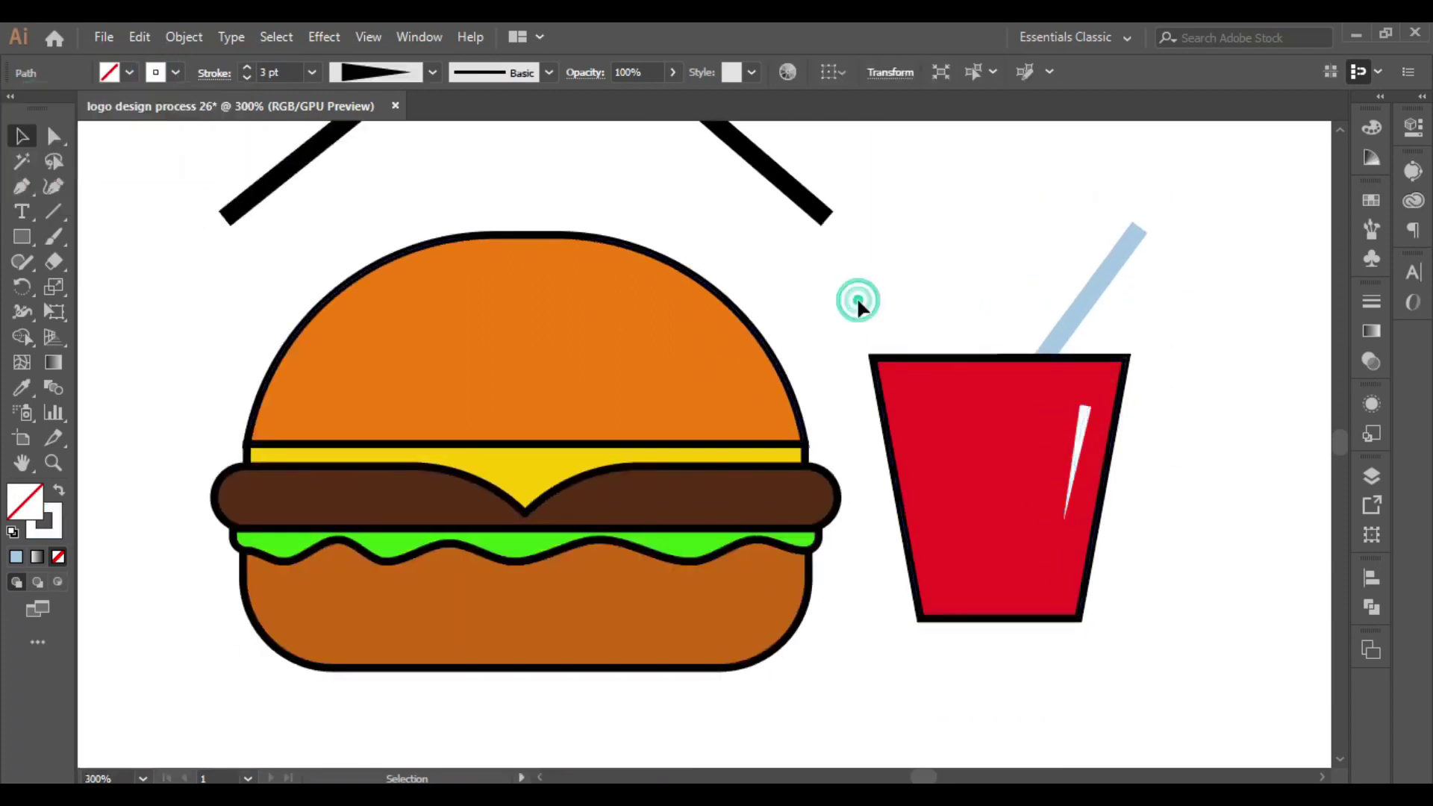
{"action": "scroll", "coordinate": [912, 285], "scroll_direction": "down", "scroll_amount": 2}
- Thicken the roof strokes to 10 pt and the chimney to match
{"action": "left_click_drag", "start_coordinate": [441, 272], "coordinate": [493, 344]}
{"action": "left_click", "coordinate": [247, 67]}
{"action": "left_click", "coordinate": [247, 66]}
{"action": "left_click", "coordinate": [789, 165]}
{"action": "left_click", "coordinate": [567, 228]}
{"action": "left_click", "coordinate": [745, 274]}
{"action": "left_click", "coordinate": [672, 238]}
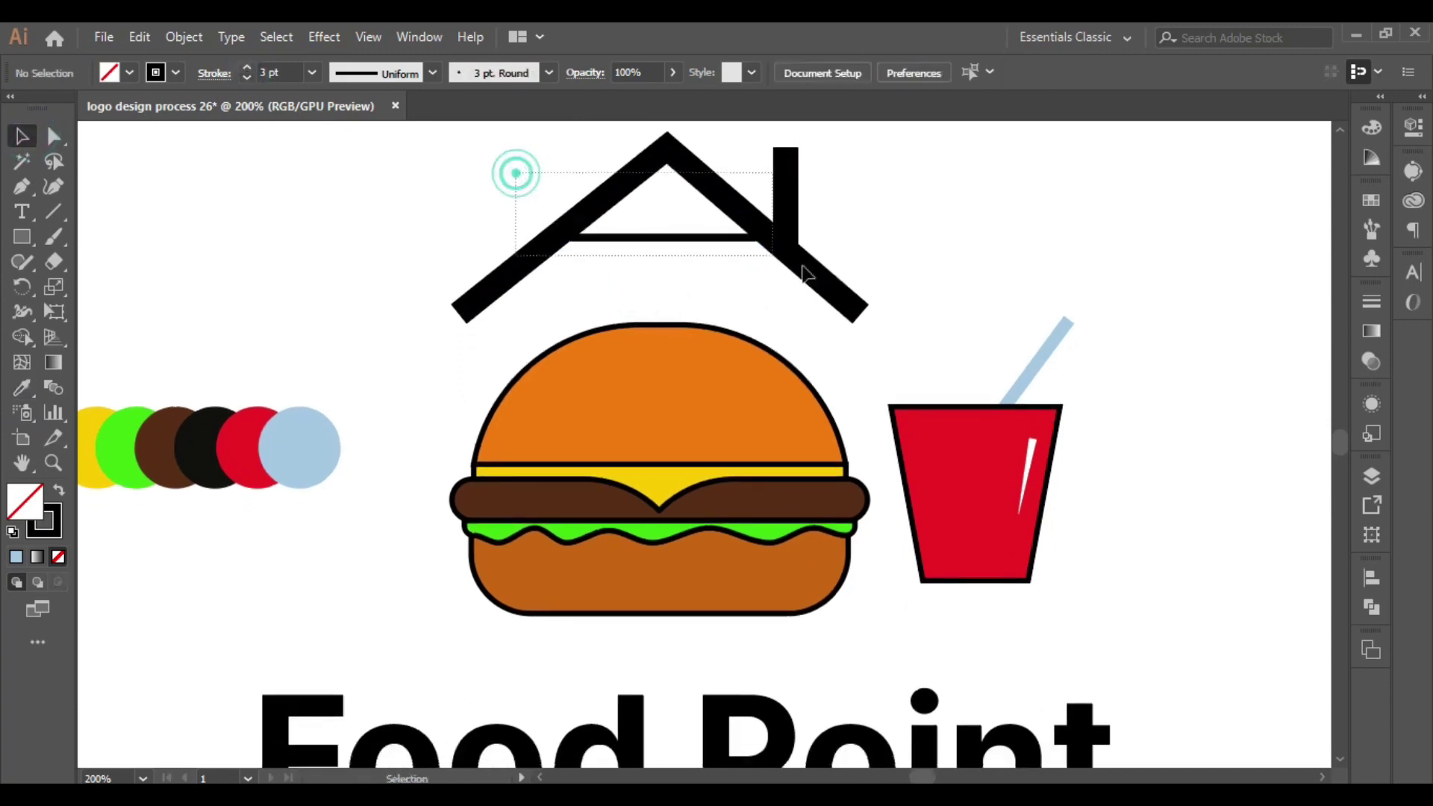
- Expand the roof, crossbar and chimney strokes into filled shapes
{"action": "left_click_drag", "start_coordinate": [513, 169], "coordinate": [608, 314]}
{"action": "scroll", "coordinate": [608, 314], "scroll_direction": "down", "scroll_amount": 1}
{"action": "left_click", "coordinate": [183, 37]}
{"action": "left_click", "coordinate": [299, 262]}
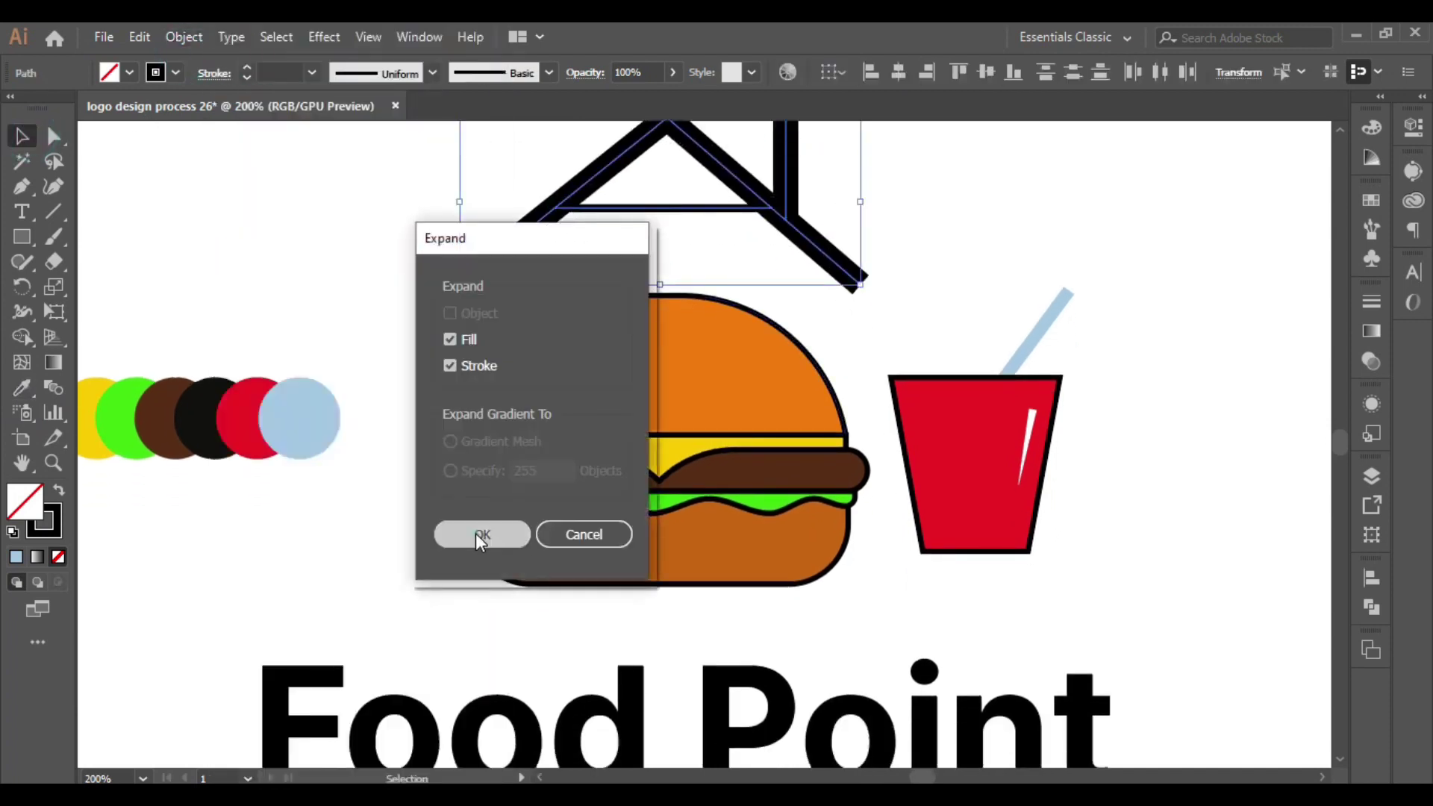
{"action": "left_click", "coordinate": [476, 533]}
{"action": "scroll", "coordinate": [621, 244], "scroll_direction": "up", "scroll_amount": 2}
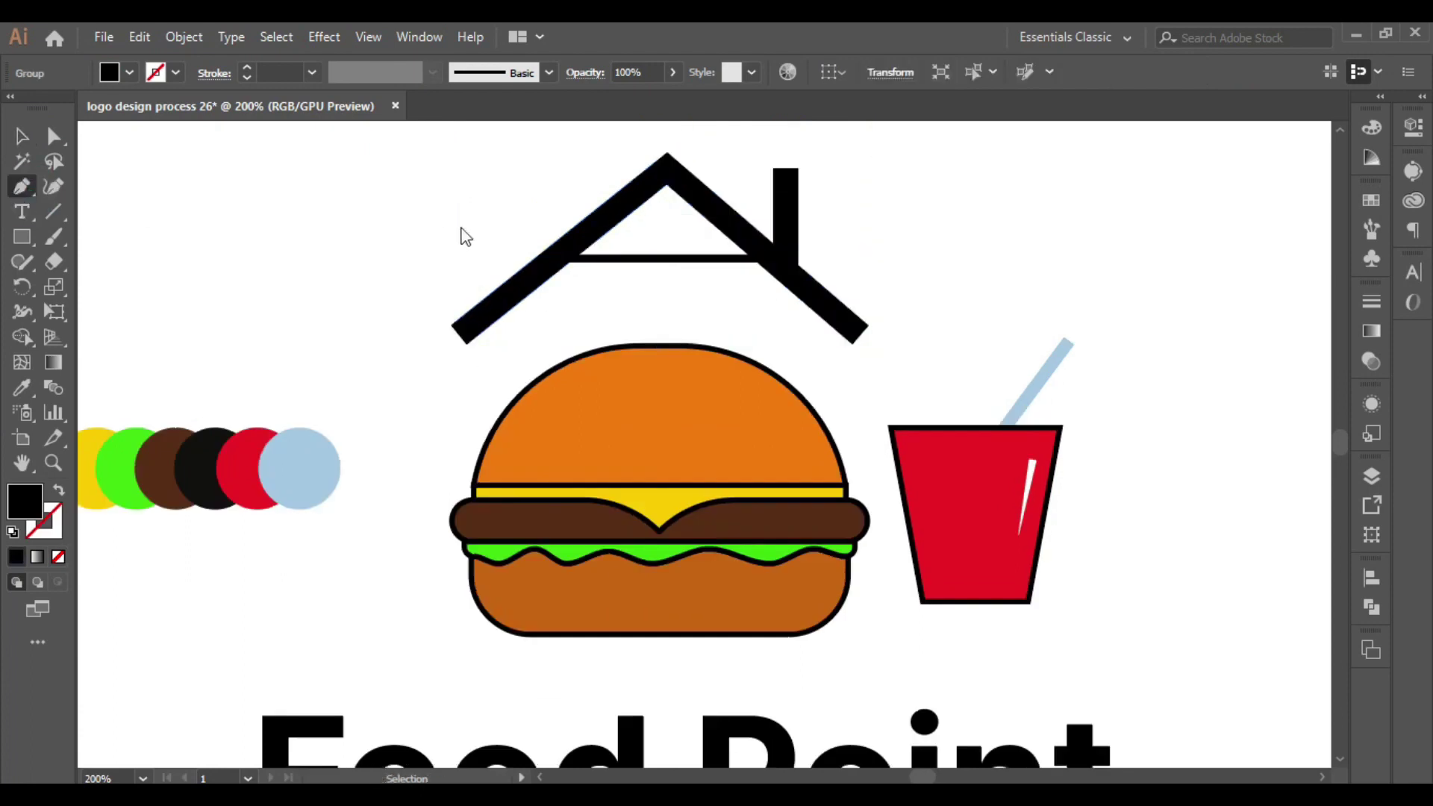
- Draw vertical Pen guide lines at the burger's left and right edges
{"action": "left_click", "coordinate": [472, 634]}
{"action": "left_click", "coordinate": [472, 185]}
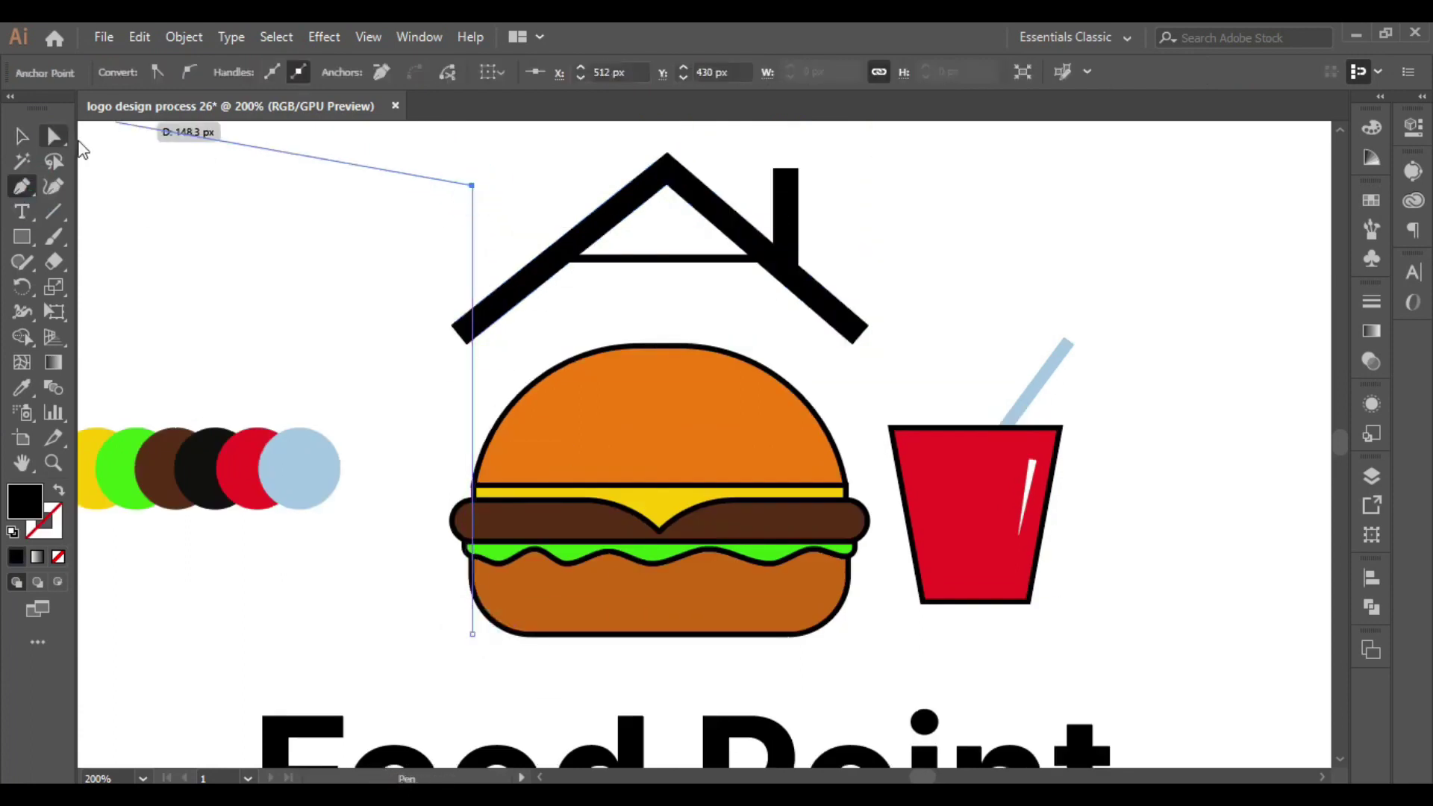
{"action": "left_click", "coordinate": [394, 328]}
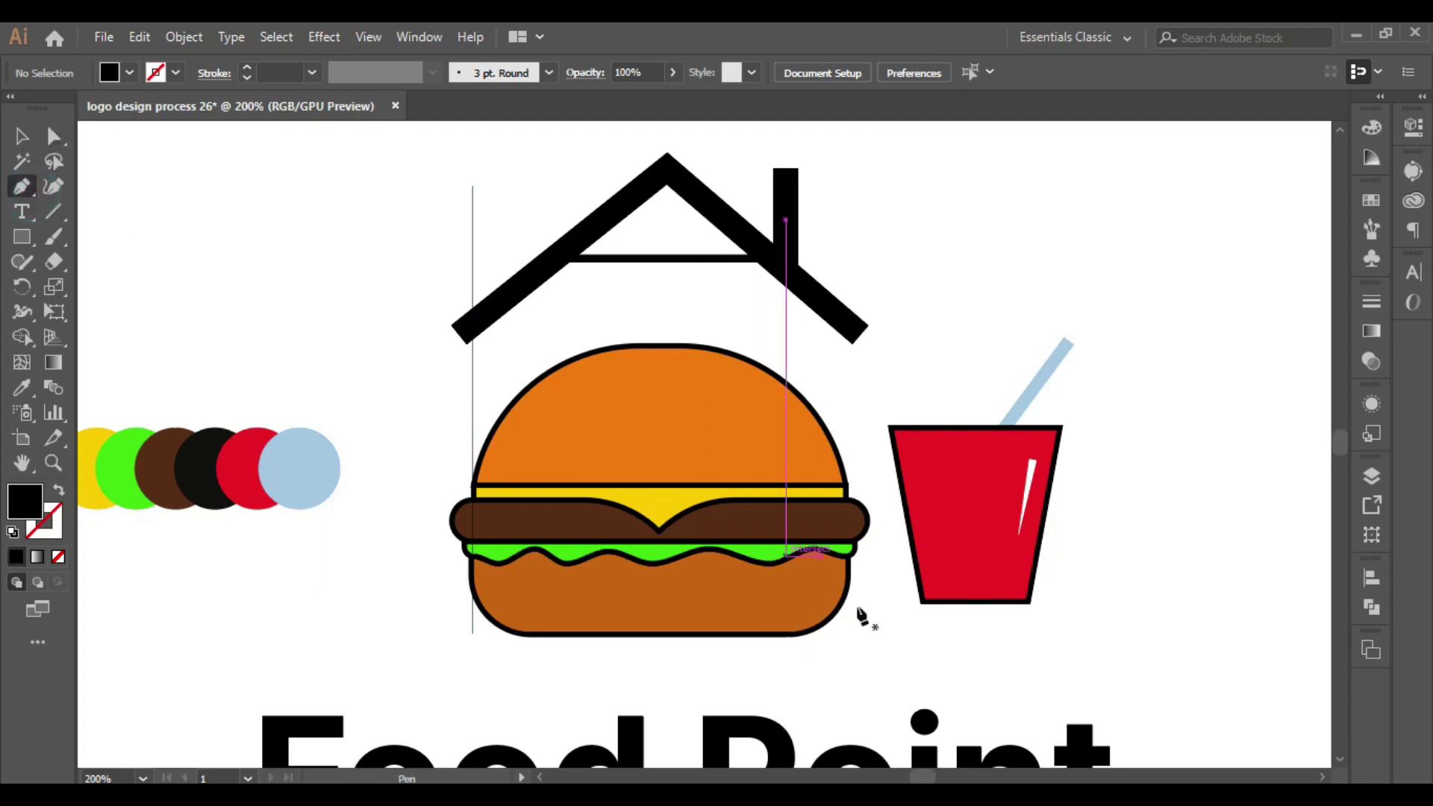
{"action": "left_click", "coordinate": [848, 634]}
{"action": "left_click", "coordinate": [848, 220]}
{"action": "key", "text": "v"}
- Trim the roof ends beyond the guides with Shape Builder, then delete the guides
{"action": "mouse_move", "coordinate": [373, 228]}
{"action": "left_mouse_down"}
{"action": "mouse_move", "coordinate": [911, 343]}
{"action": "mouse_move", "coordinate": [836, 341]}
{"action": "left_mouse_up"}
{"action": "left_click", "coordinate": [17, 340]}
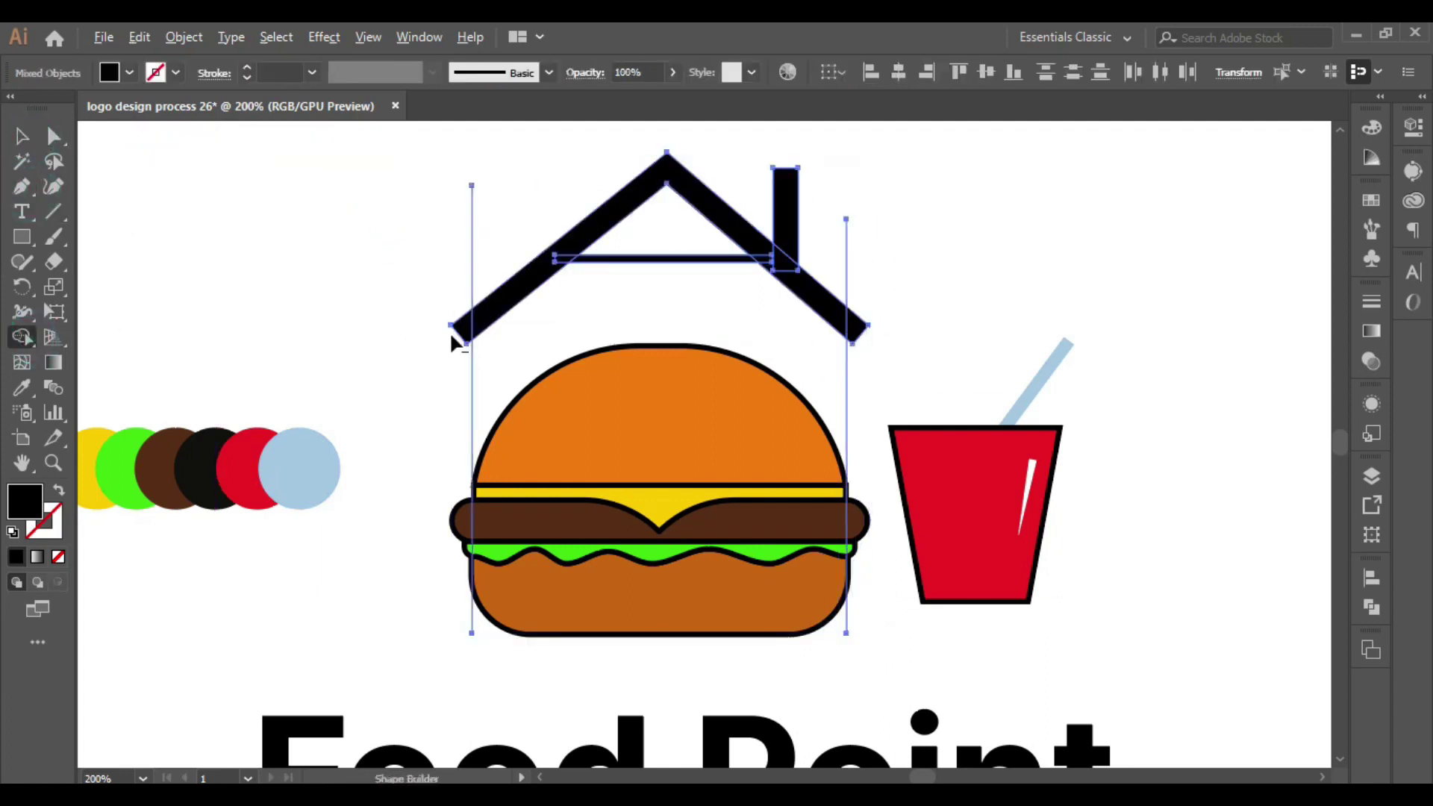
{"action": "key", "text": "v"}
{"action": "left_click", "coordinate": [472, 229]}
{"action": "key", "text": "Delete"}
{"action": "left_click", "coordinate": [846, 227]}
{"action": "key", "text": "Delete"}
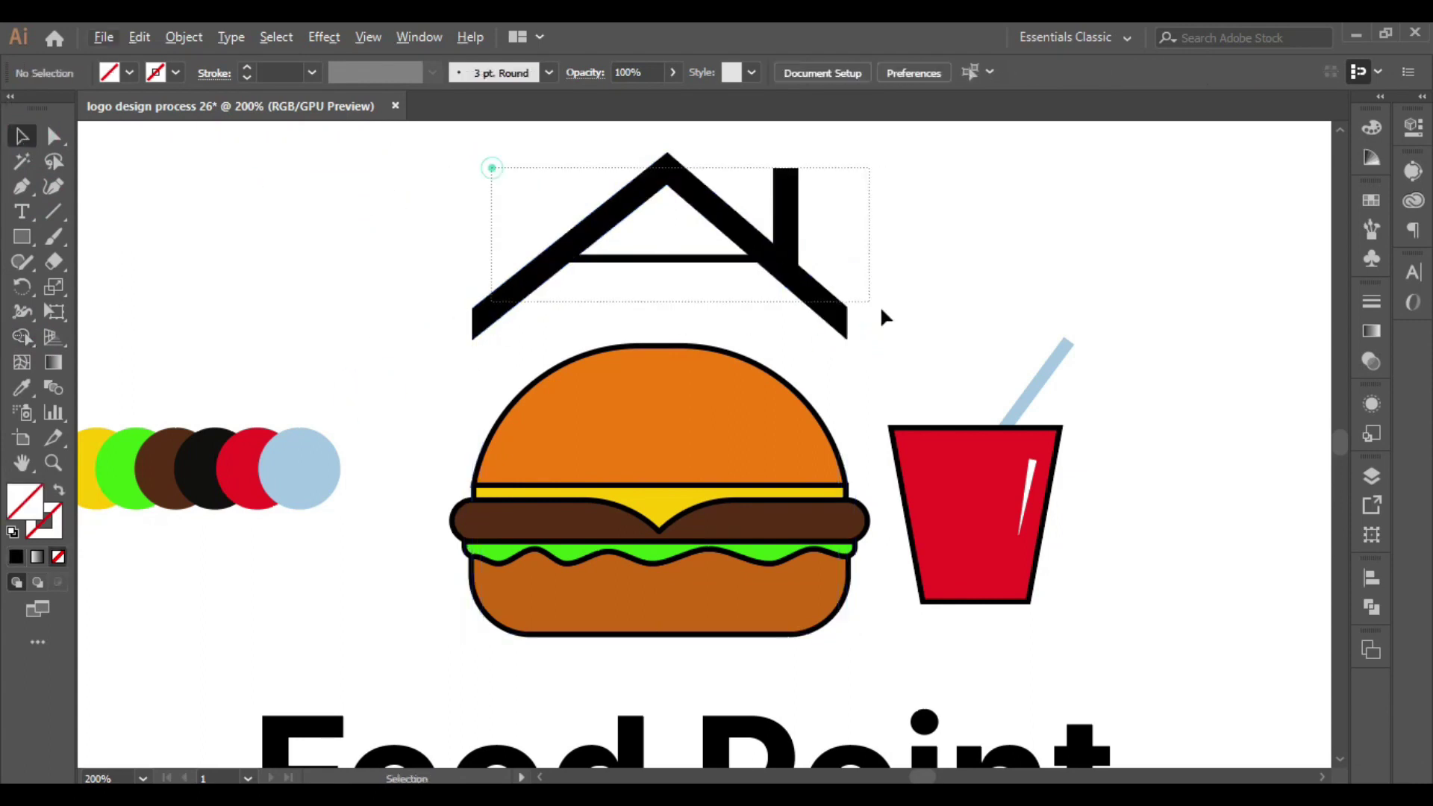
- Scale the house slightly larger and nudge it down a little
{"action": "left_click", "coordinate": [840, 313]}
{"action": "left_click_drag", "start_coordinate": [851, 246], "coordinate": [877, 242]}
{"action": "left_click", "coordinate": [410, 314]}
{"action": "scroll", "coordinate": [462, 291], "scroll_direction": "up", "scroll_amount": 1}
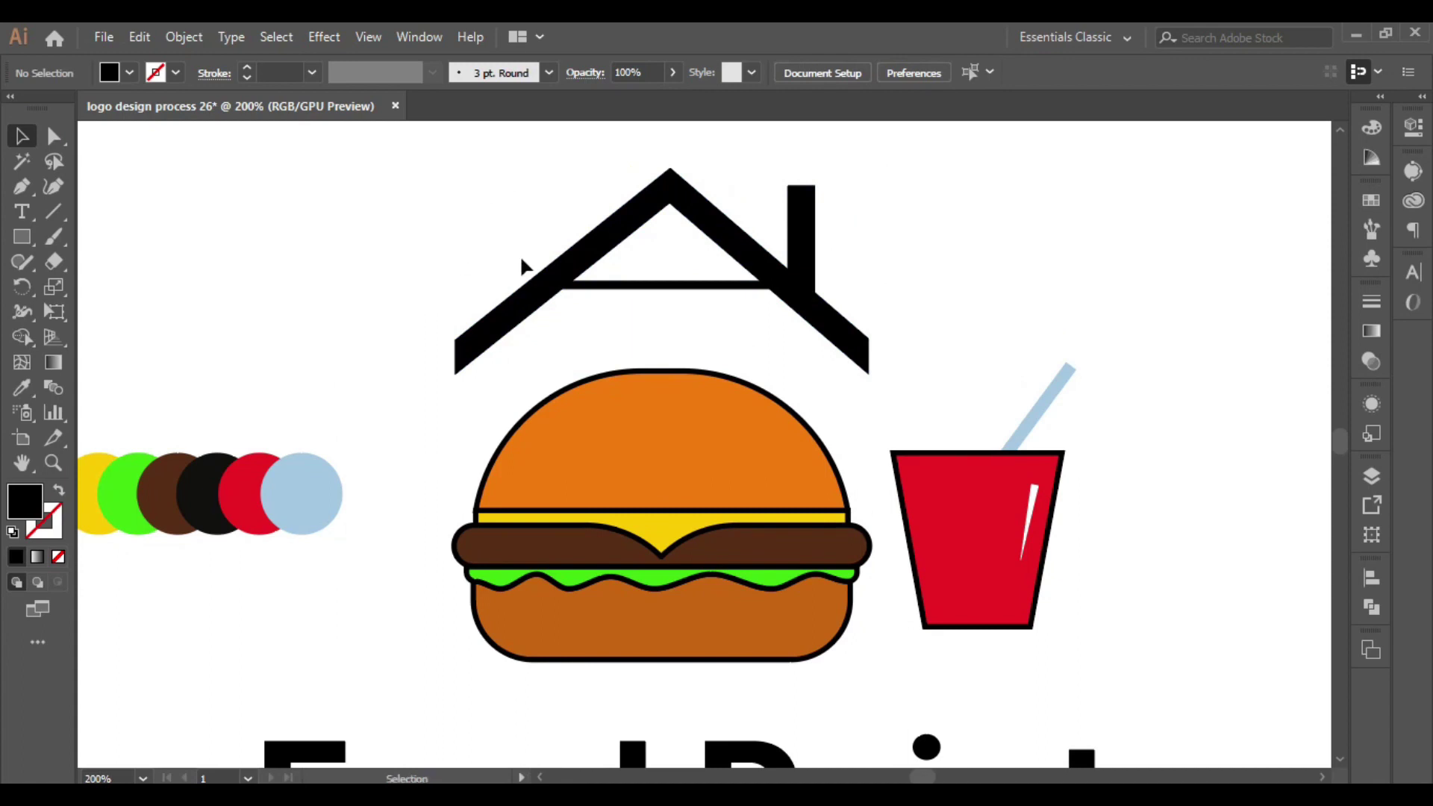
{"action": "left_click", "coordinate": [782, 310]}
{"action": "key", "text": "Down"}
{"action": "key", "text": "Down"}
{"action": "key", "text": "Down"}
{"action": "key", "text": "Down"}
{"action": "key", "text": "Down"}
{"action": "key", "text": "Down"}
{"action": "left_click", "coordinate": [383, 298]}
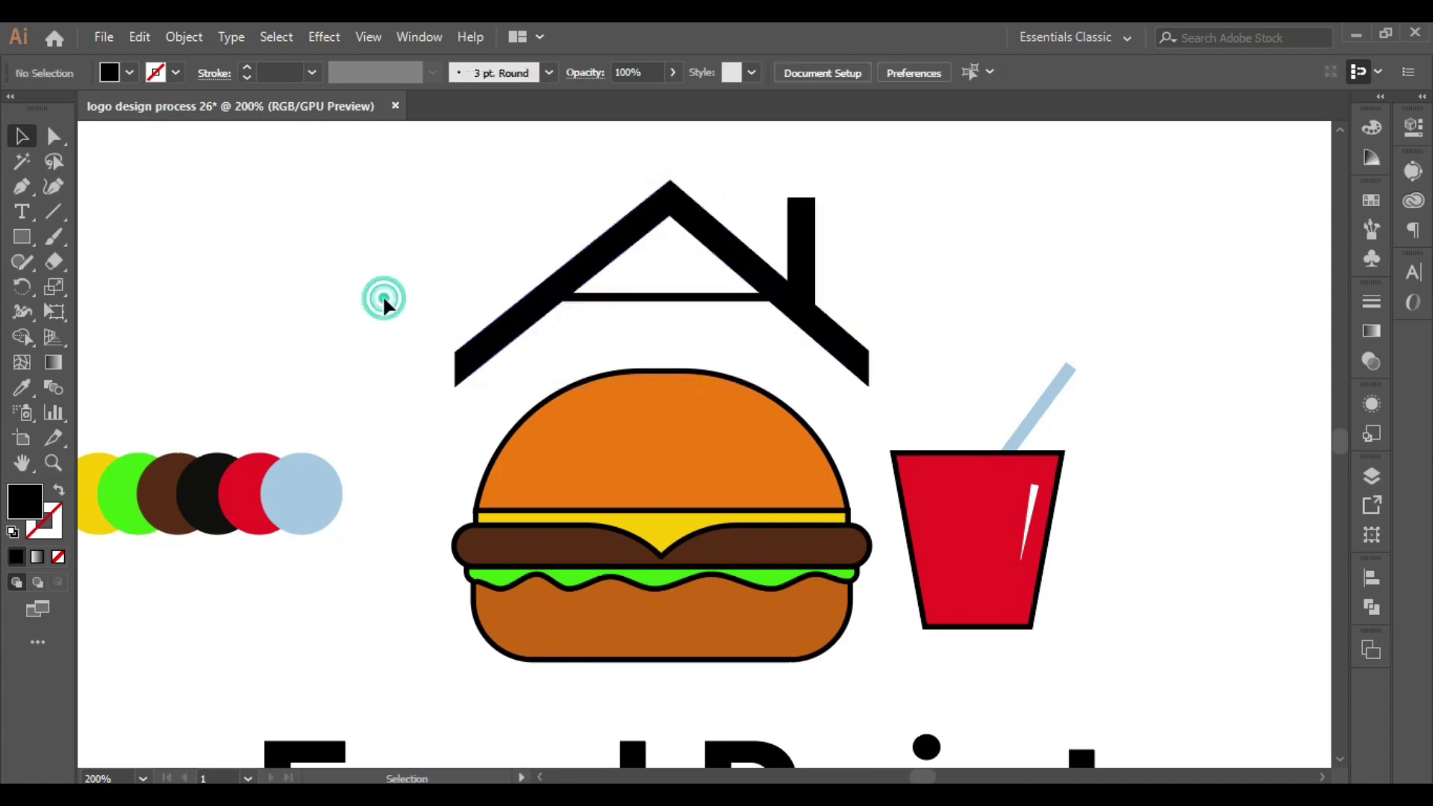
{"action": "scroll", "coordinate": [385, 269], "scroll_direction": "down", "scroll_amount": 2}
{"action": "scroll", "coordinate": [822, 298], "scroll_direction": "right", "scroll_amount": 1}
- Expand the cup and straw's appearance, fill and stroke into solid shapes
{"action": "left_click", "coordinate": [948, 403]}
{"action": "left_click", "coordinate": [183, 36]}
{"action": "left_click", "coordinate": [318, 280]}
{"action": "left_click", "coordinate": [184, 36]}
{"action": "left_click", "coordinate": [279, 254]}
{"action": "left_click", "coordinate": [485, 534]}
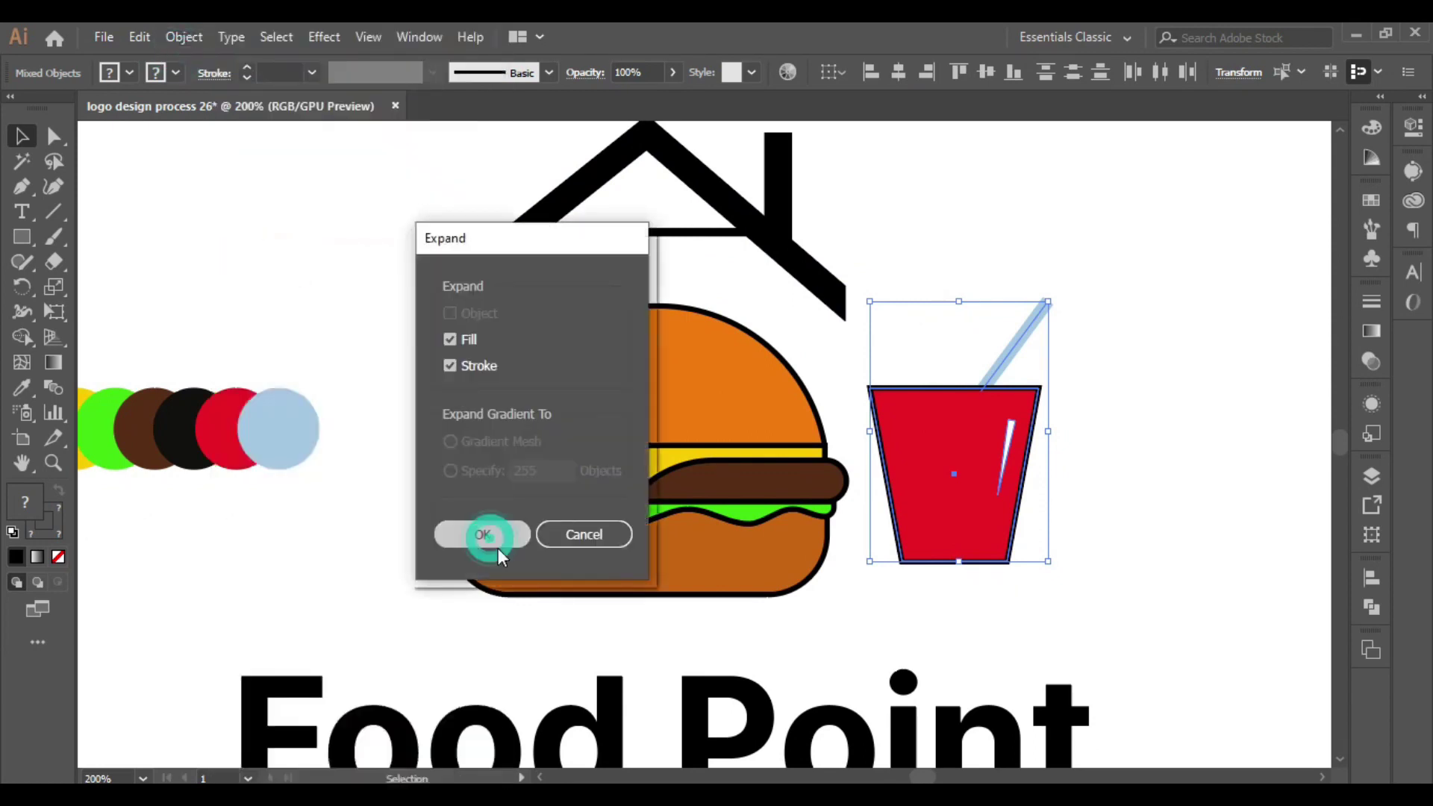
- Reshape the straw's tip by editing its anchor points with Direct Selection
{"action": "left_click", "coordinate": [1146, 355]}
{"action": "left_click", "coordinate": [1045, 298]}
{"action": "scroll", "coordinate": [1045, 298], "scroll_direction": "up", "scroll_amount": 3}
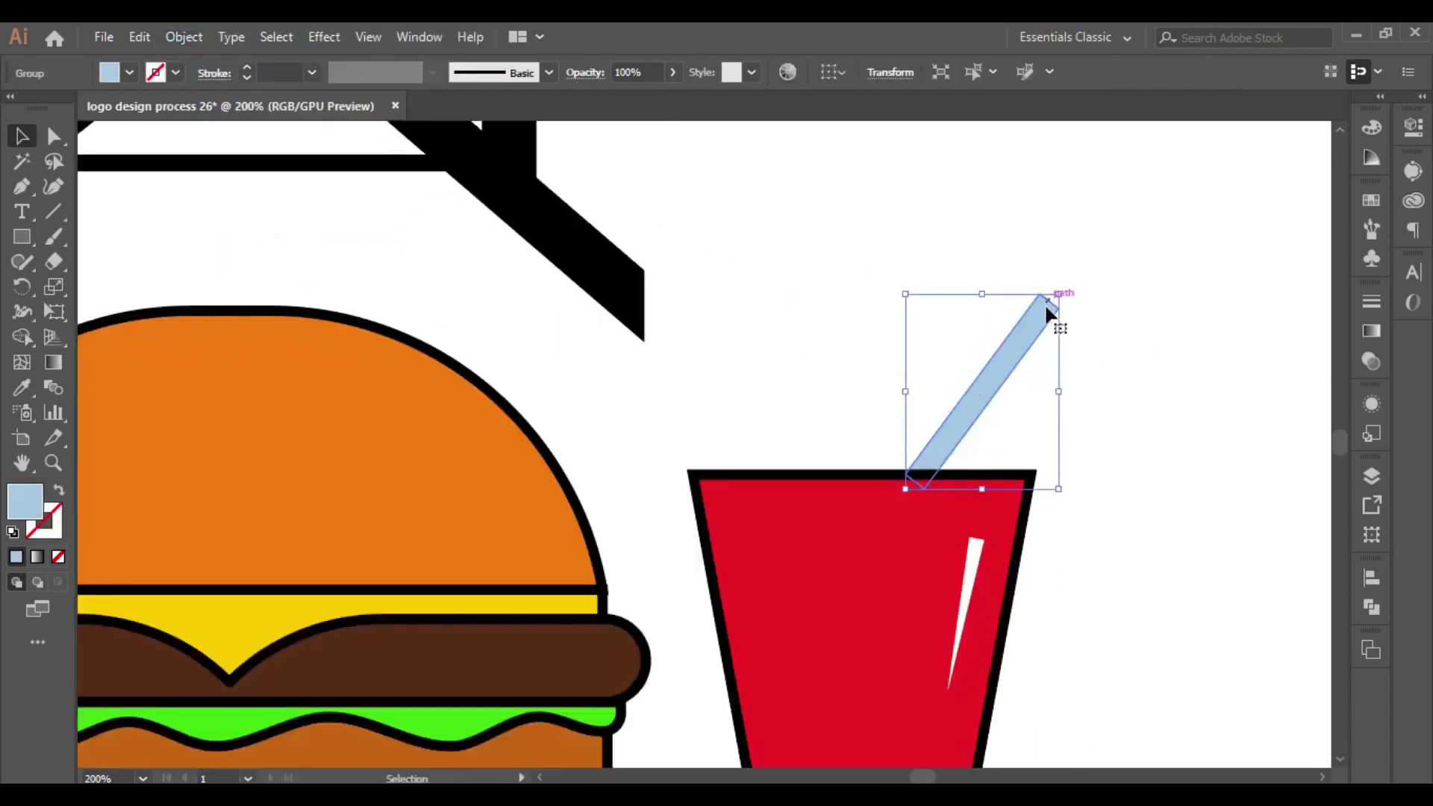
{"action": "scroll", "coordinate": [1046, 306], "scroll_direction": "up", "scroll_amount": 1}
{"action": "key", "text": "a"}
{"action": "scroll", "coordinate": [1030, 304], "scroll_direction": "up", "scroll_amount": 6}
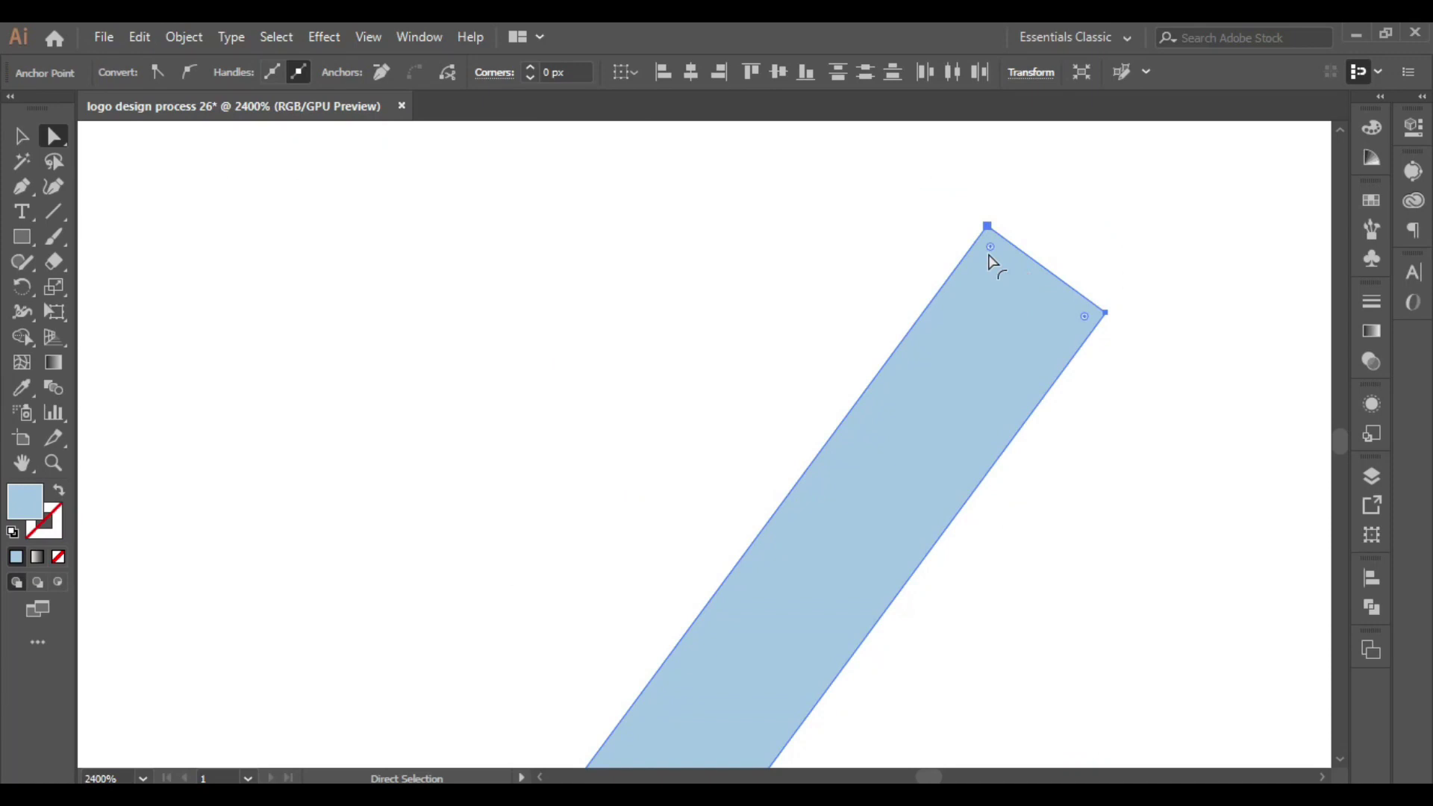
{"action": "scroll", "coordinate": [955, 306], "scroll_direction": "down", "scroll_amount": 5}
{"action": "scroll", "coordinate": [919, 347], "scroll_direction": "down", "scroll_amount": 1}
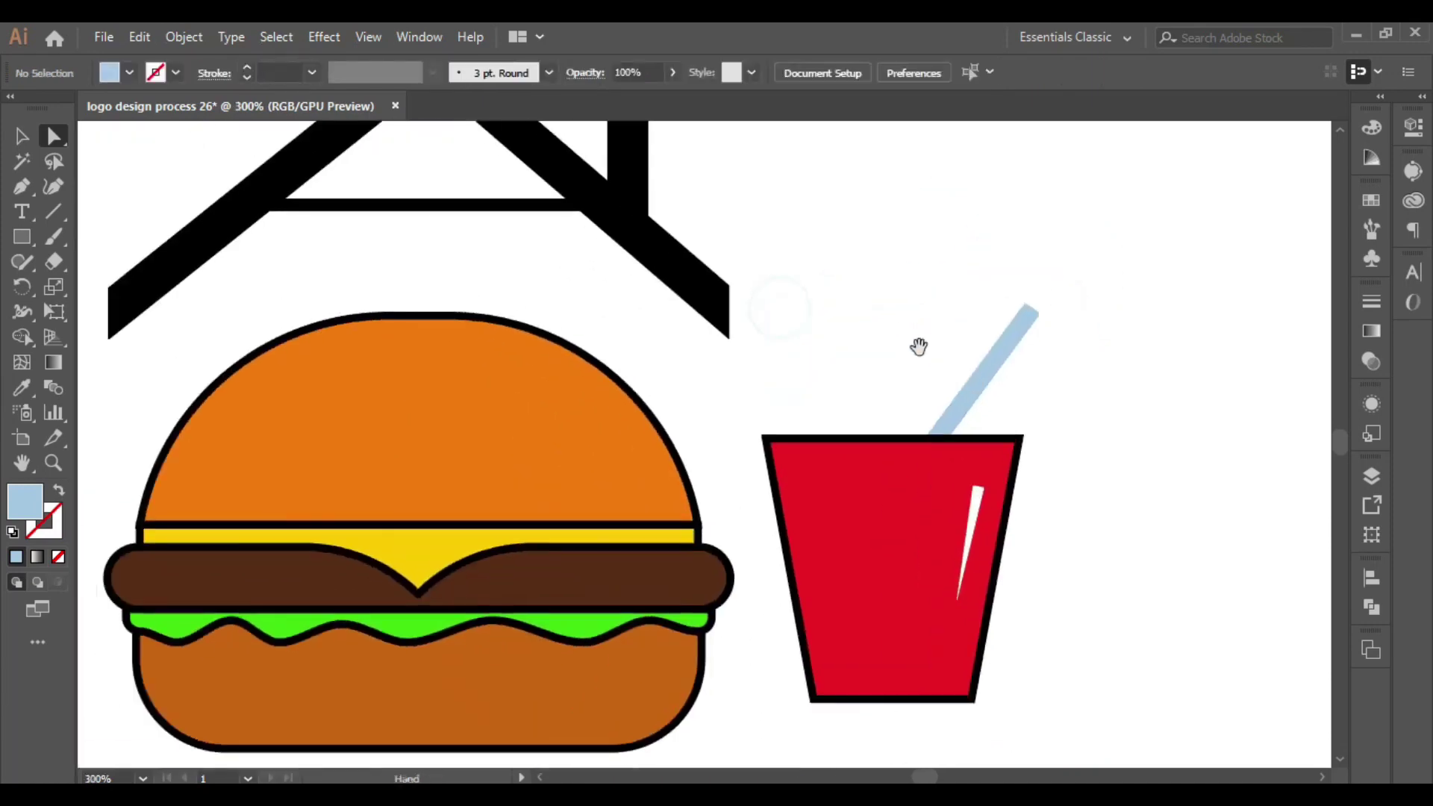
{"action": "left_click", "coordinate": [20, 142]}
- Expand the burger outlines into filled shapes
{"action": "left_click", "coordinate": [717, 320]}
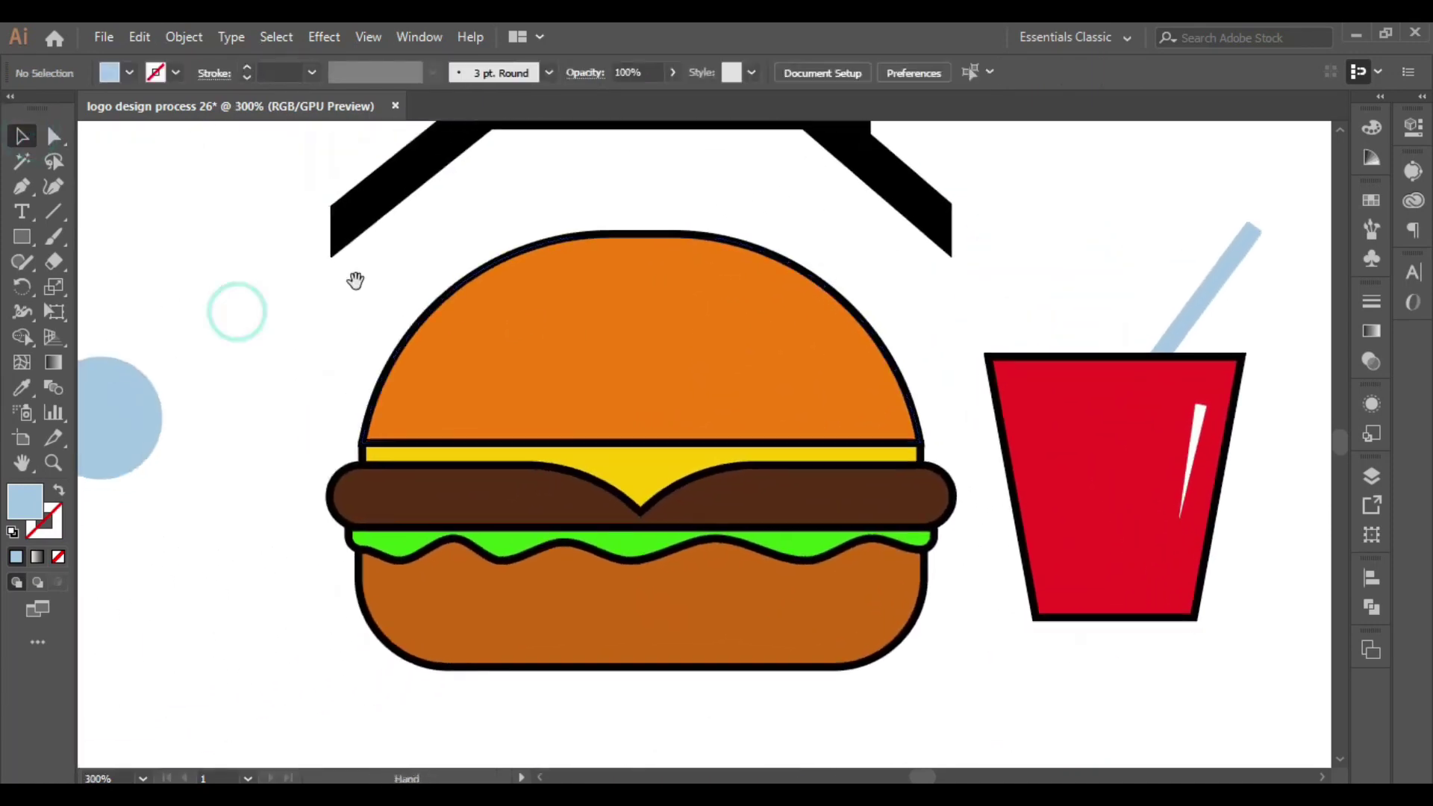
{"action": "left_click", "coordinate": [184, 37]}
{"action": "left_click", "coordinate": [339, 274]}
{"action": "left_click", "coordinate": [184, 37]}
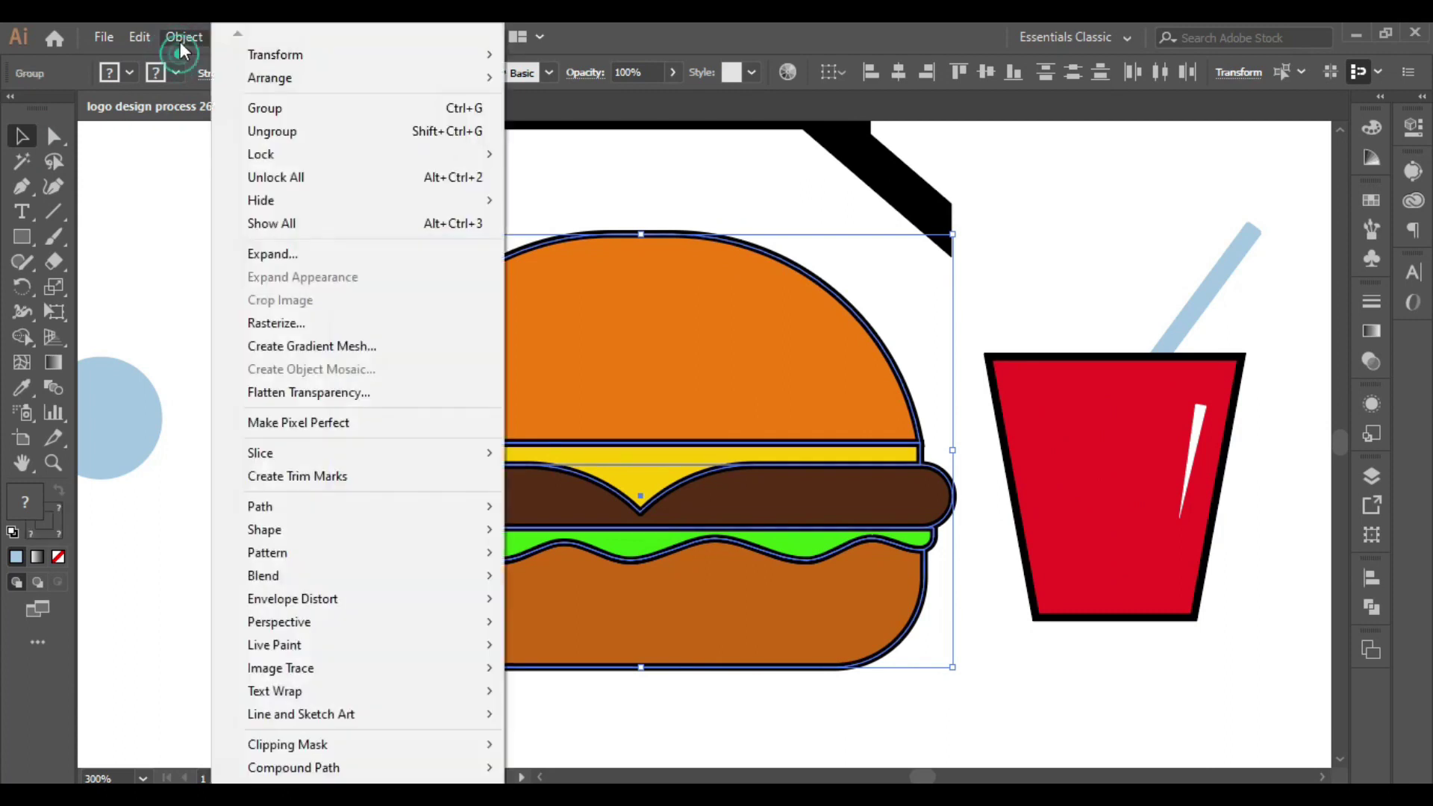
{"action": "left_click", "coordinate": [268, 248]}
{"action": "left_click", "coordinate": [475, 536]}
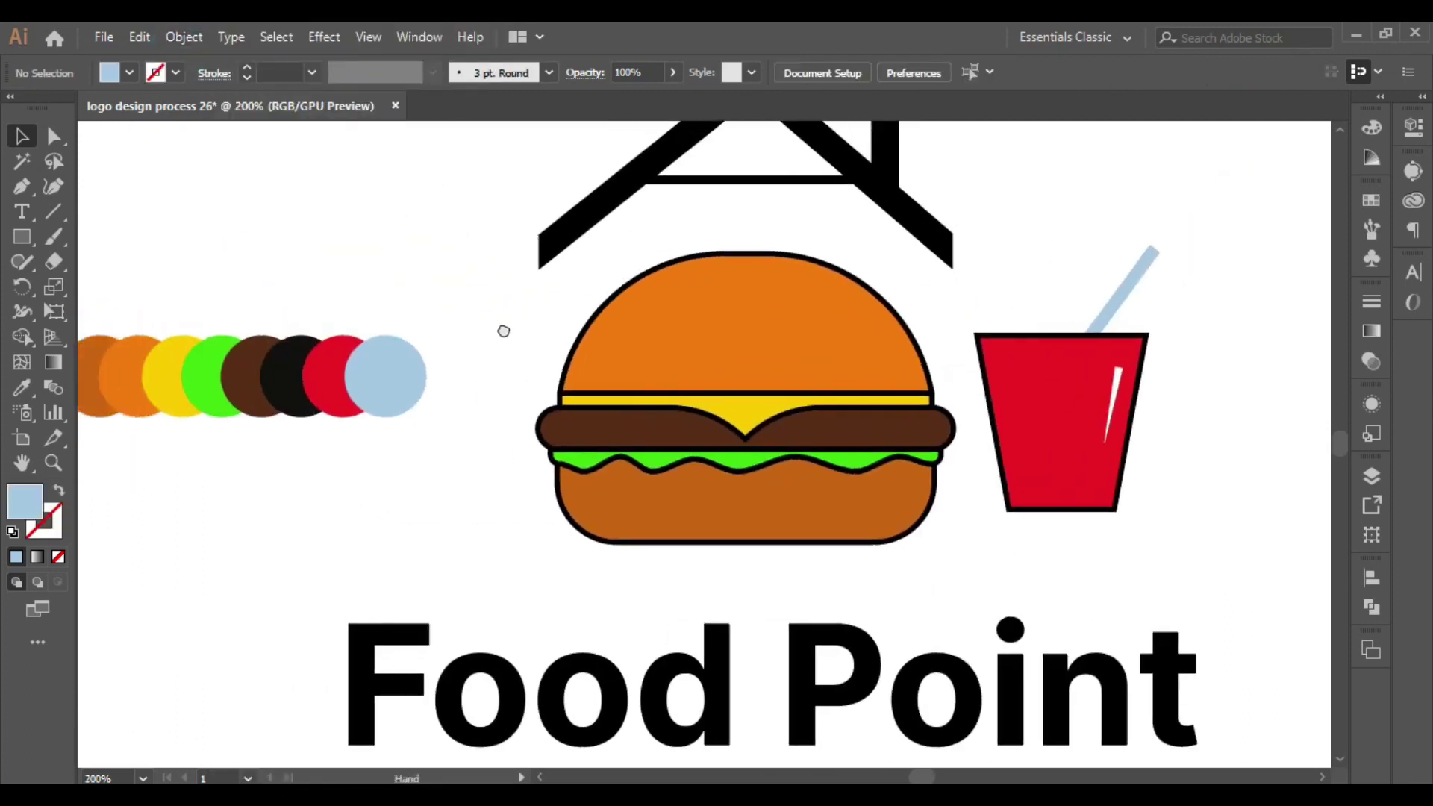
- Convert the Food Point wordmark letters to outlines
{"action": "left_click", "coordinate": [636, 688]}
{"action": "right_click", "coordinate": [636, 689]}
{"action": "left_click", "coordinate": [720, 416]}
- Colour the 'Food' letters with the orange-brown swatch using the Eyedropper
{"action": "left_click", "coordinate": [133, 328]}
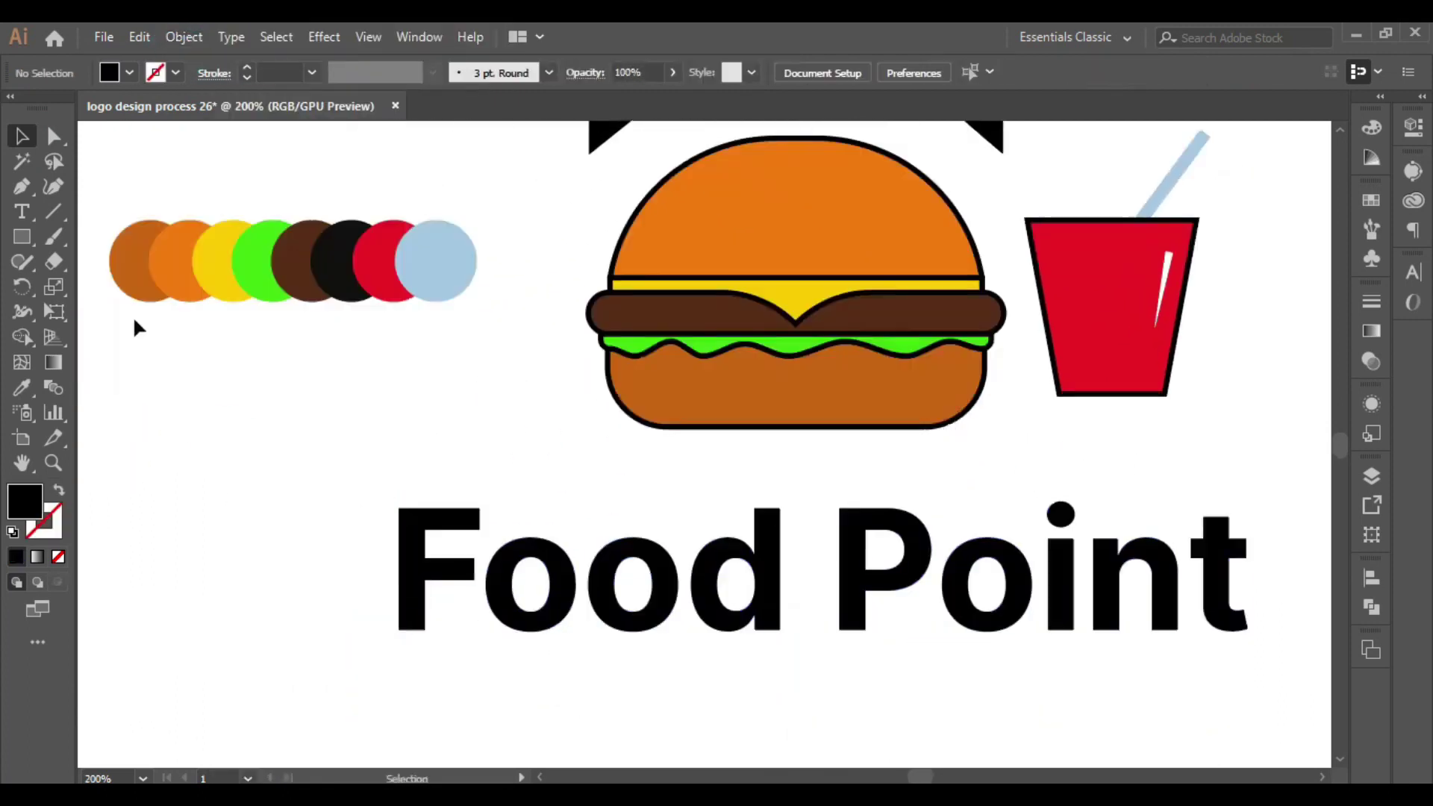
{"action": "mouse_move", "coordinate": [271, 532]}
{"action": "left_mouse_down"}
{"action": "mouse_move", "coordinate": [803, 653]}
{"action": "mouse_move", "coordinate": [1269, 486]}
{"action": "left_mouse_up"}
{"action": "key", "text": "i"}
{"action": "left_click", "coordinate": [123, 265]}
{"action": "key", "text": "a"}
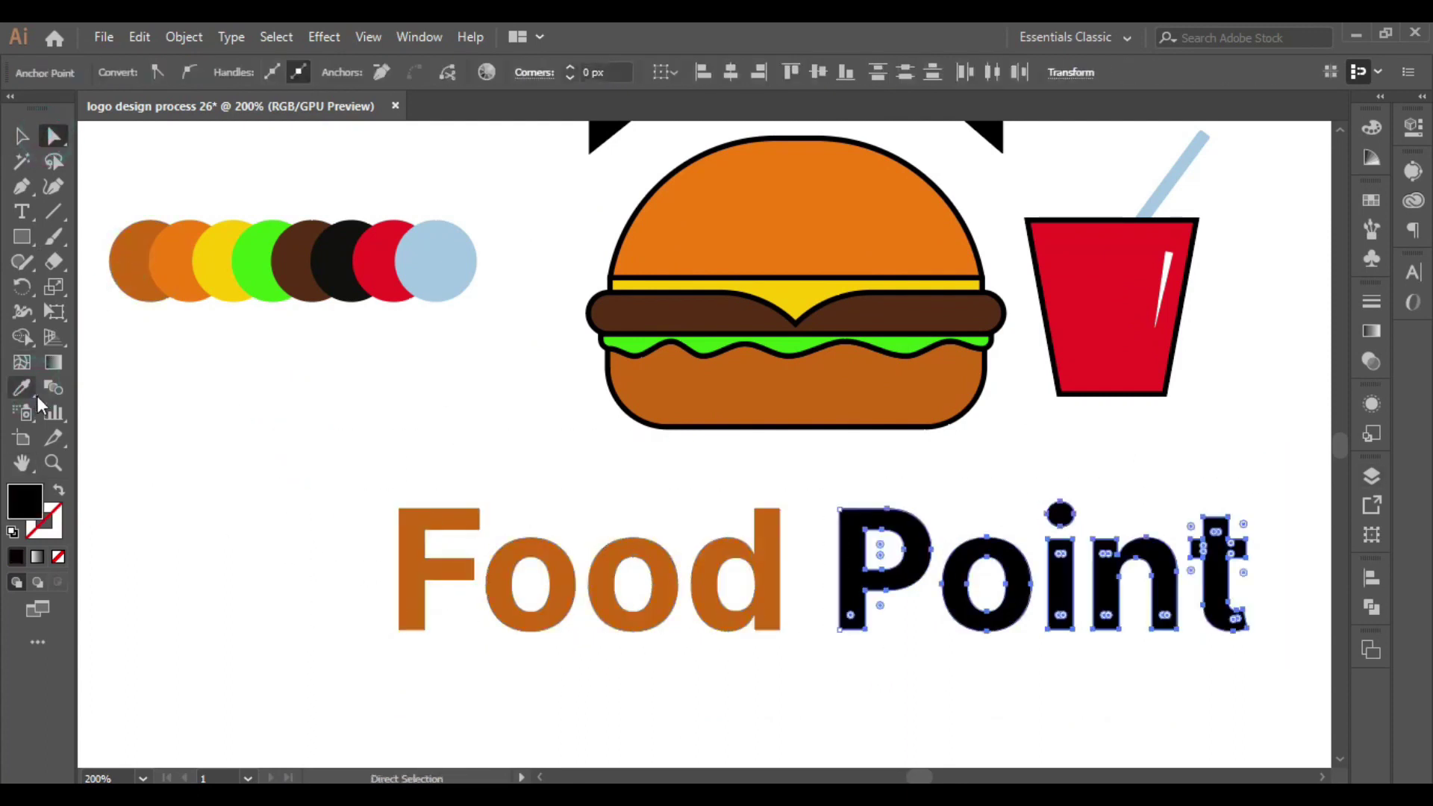
- Colour the 'Point' letters with the dark brown swatch
{"action": "key", "text": "i"}
{"action": "left_click", "coordinate": [299, 261]}
{"action": "key", "text": "v"}
{"action": "left_click", "coordinate": [544, 477]}
{"action": "left_click_drag", "start_coordinate": [590, 440], "coordinate": [533, 477]}
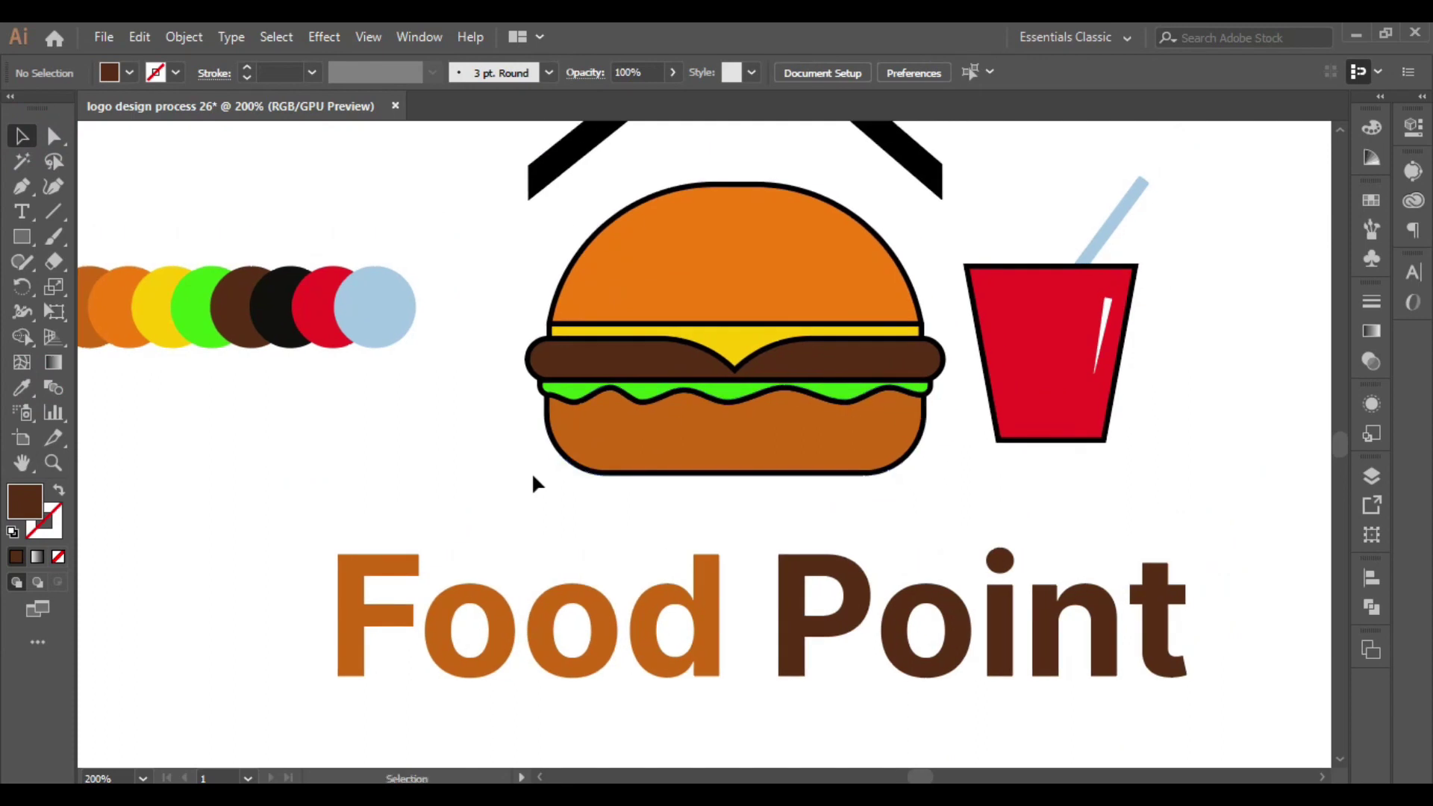
{"action": "key", "text": "ctrl+minus"}
- Select both the burger and the cup together
{"action": "left_click", "coordinate": [643, 402]}
{"action": "right_click", "coordinate": [643, 402]}
{"action": "left_click", "coordinate": [714, 525]}
{"action": "left_click_drag", "start_coordinate": [791, 516], "coordinate": [660, 415]}
- Group the burger and cup and bottom-align the cup with the burger
{"action": "key", "text": "ctrl+g"}
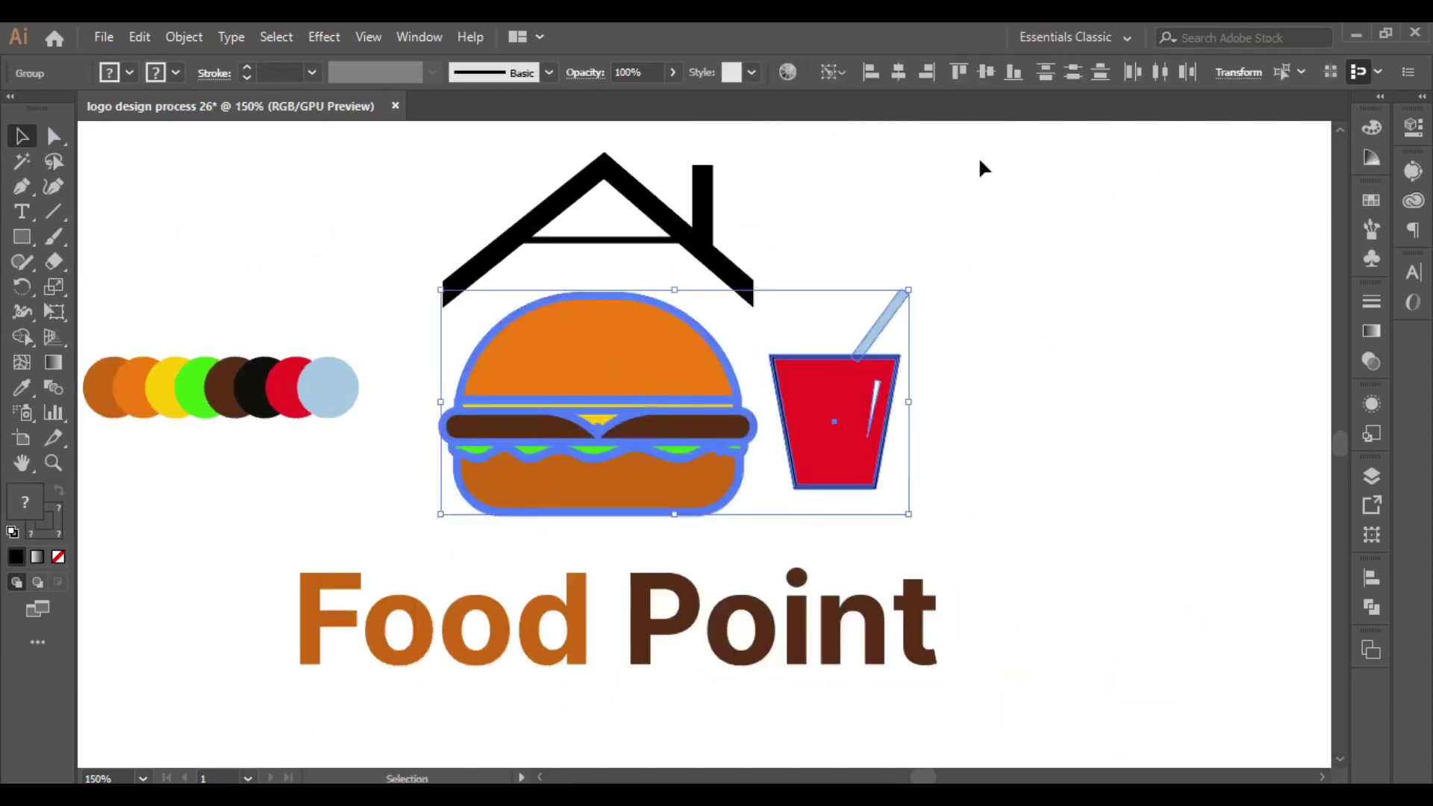
{"action": "left_click", "coordinate": [1014, 73]}
{"action": "key", "text": "ctrl+minus"}
- Enlarge the house, centre the burger and cup beneath its roof, and nudge it up
{"action": "left_click", "coordinate": [746, 328]}
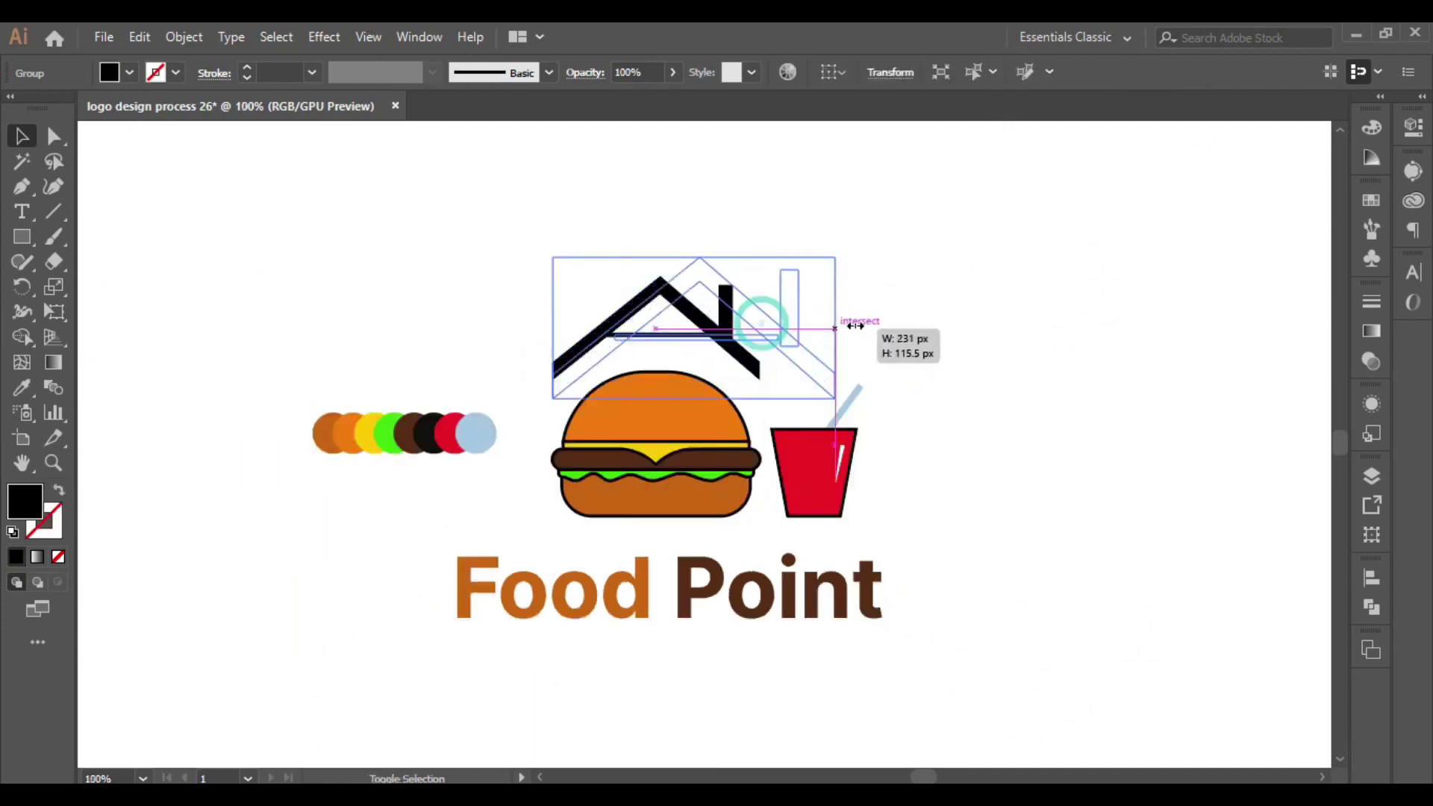
{"action": "left_click_drag", "start_coordinate": [758, 323], "coordinate": [915, 328]}
{"action": "left_click", "coordinate": [646, 448]}
{"action": "right_click", "coordinate": [647, 448]}
{"action": "left_click", "coordinate": [710, 576]}
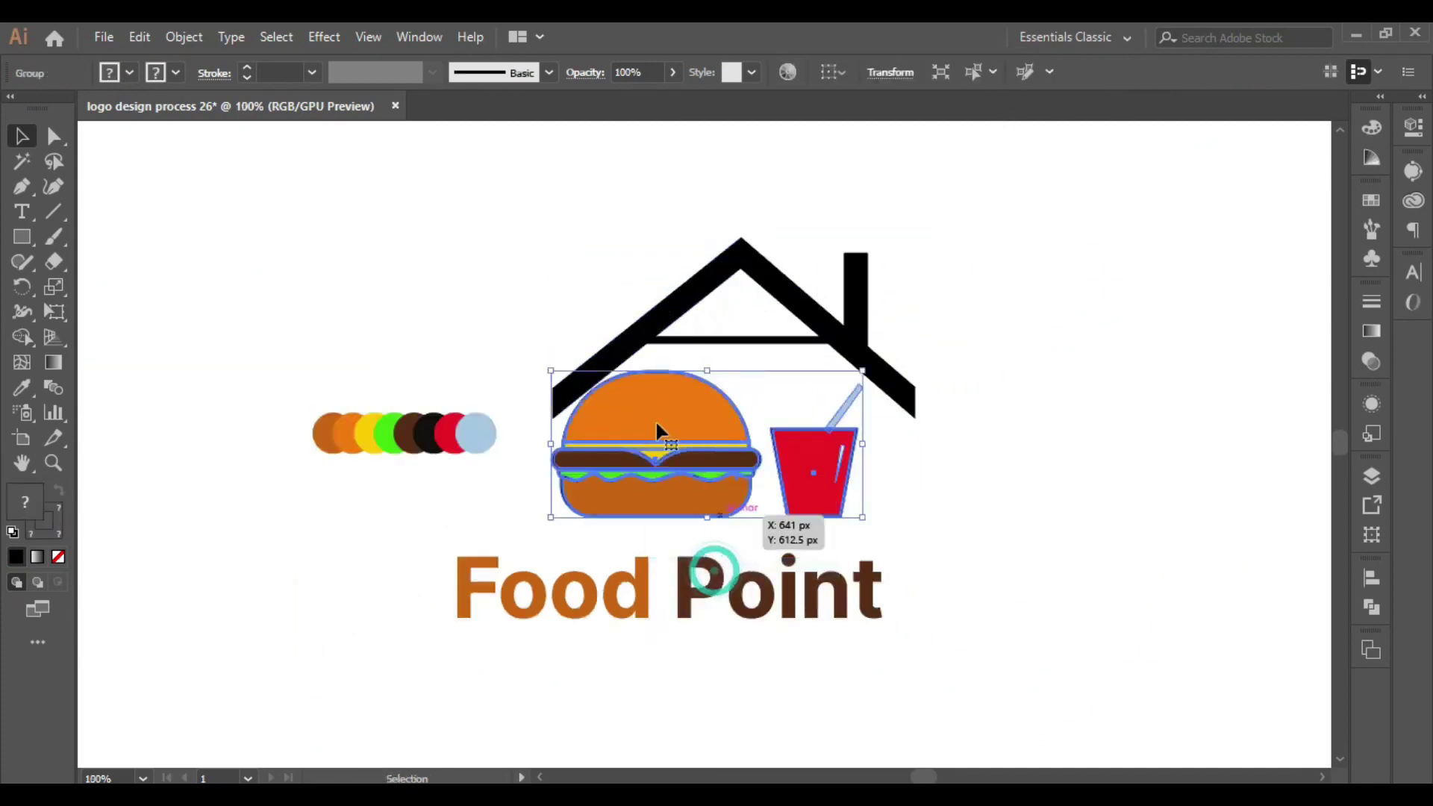
{"action": "left_click_drag", "start_coordinate": [468, 235], "coordinate": [631, 423]}
{"action": "left_click", "coordinate": [896, 73]}
{"action": "left_click", "coordinate": [752, 289]}
{"action": "left_click_drag", "start_coordinate": [752, 288], "coordinate": [800, 256]}
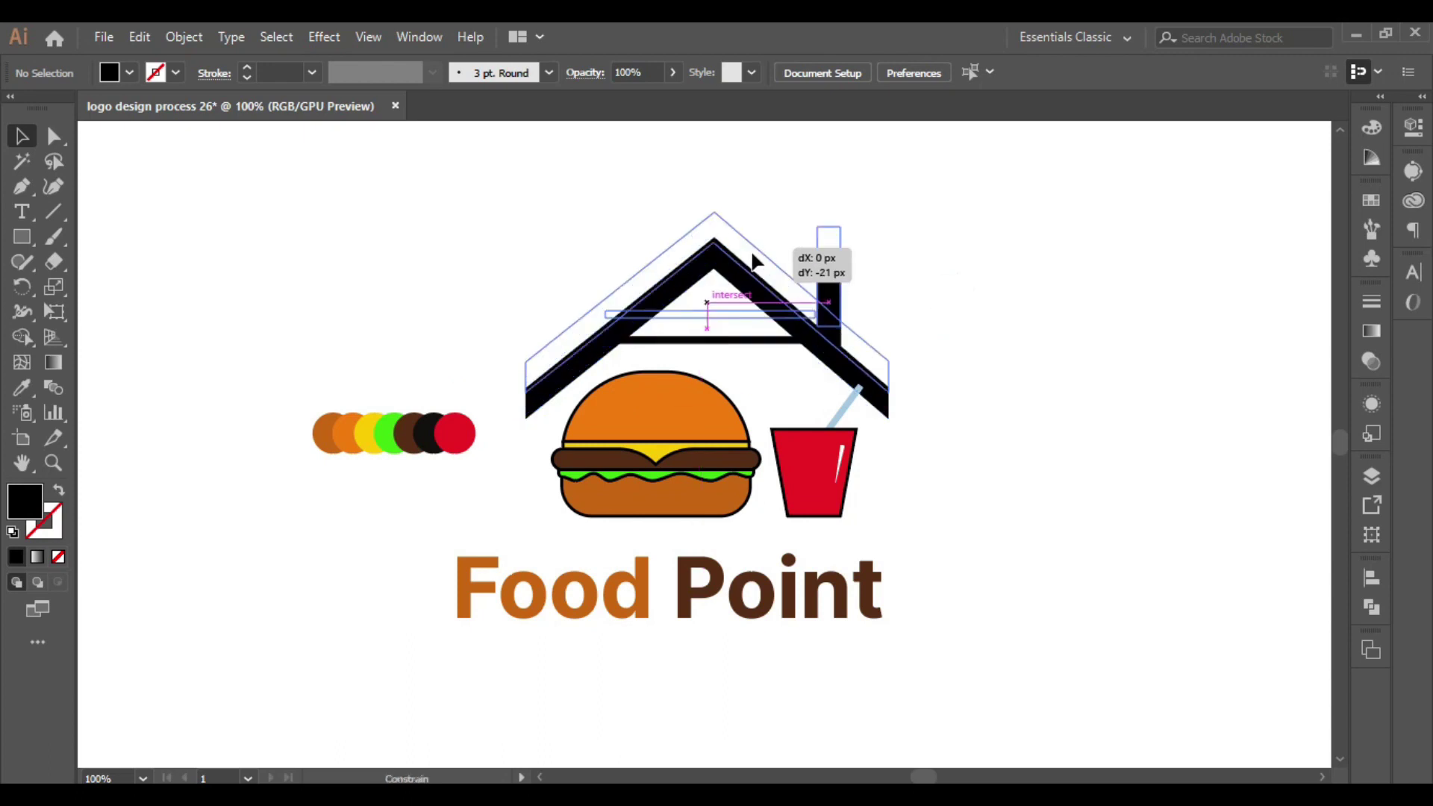
- Left-align the wordmark with the house and stretch it to the house's width
{"action": "left_click", "coordinate": [732, 378]}
{"action": "scroll", "coordinate": [732, 377], "scroll_direction": "down", "scroll_amount": 1}
{"action": "left_click_drag", "start_coordinate": [493, 287], "coordinate": [542, 553]}
{"action": "left_click", "coordinate": [871, 72]}
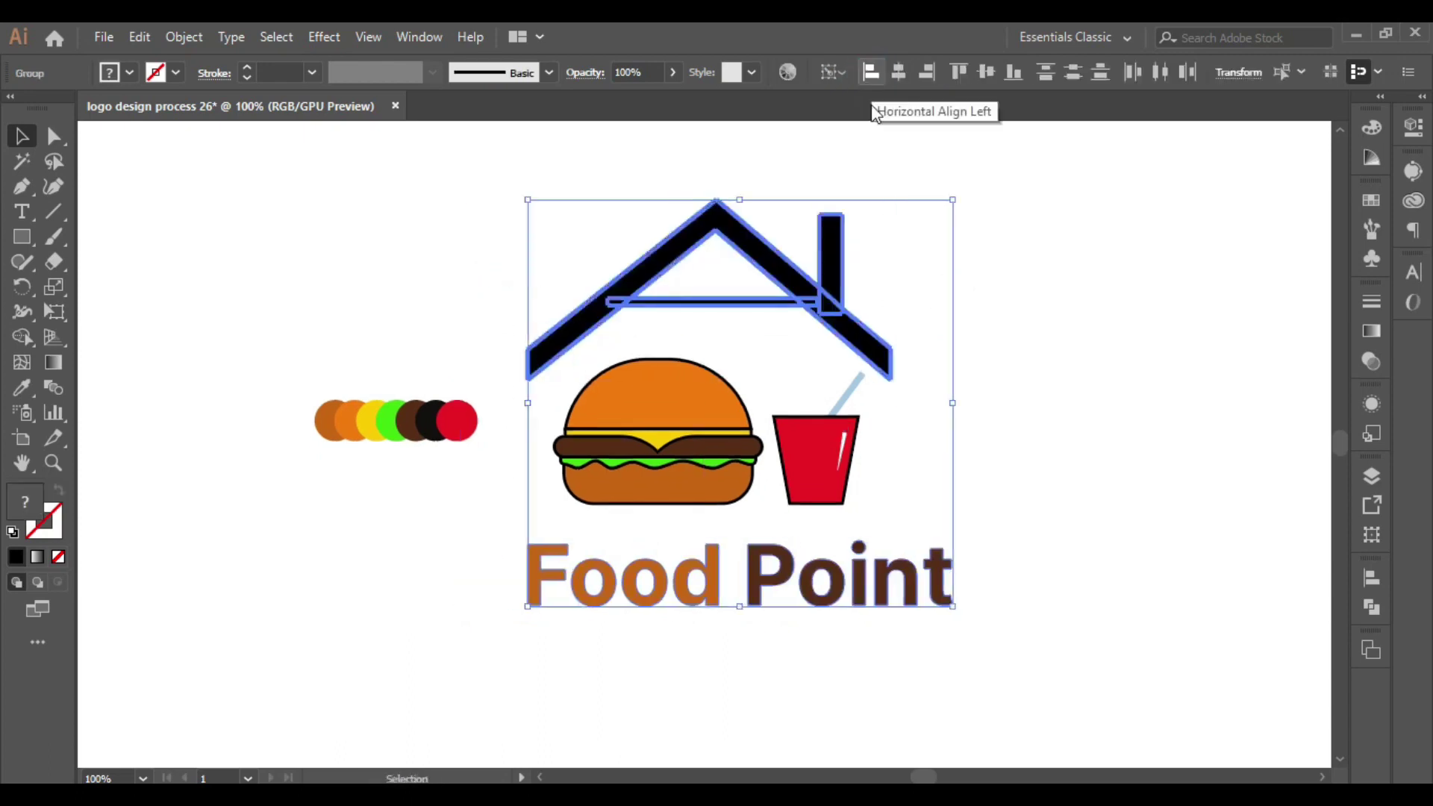
{"action": "left_click", "coordinate": [966, 581]}
{"action": "left_click_drag", "start_coordinate": [948, 577], "coordinate": [893, 617]}
{"action": "left_click", "coordinate": [984, 472]}
{"action": "key", "text": "ctrl+equal"}
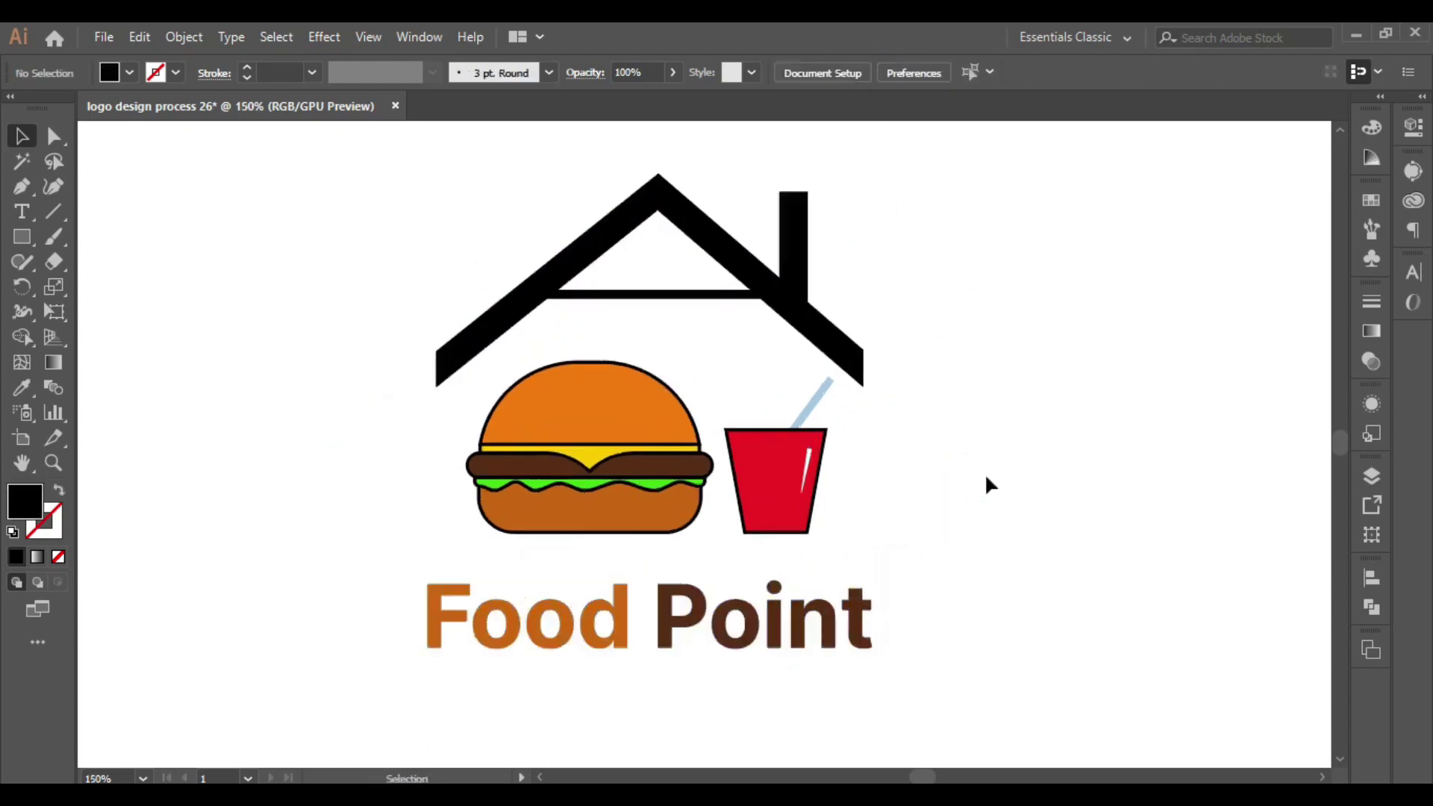
- Fill the house with the wordmark's dark brown using the Eyedropper
{"action": "left_click", "coordinate": [837, 343]}
{"action": "key", "text": "i"}
{"action": "left_click", "coordinate": [670, 597]}
{"action": "left_click", "coordinate": [21, 136]}
{"action": "left_click", "coordinate": [186, 342]}
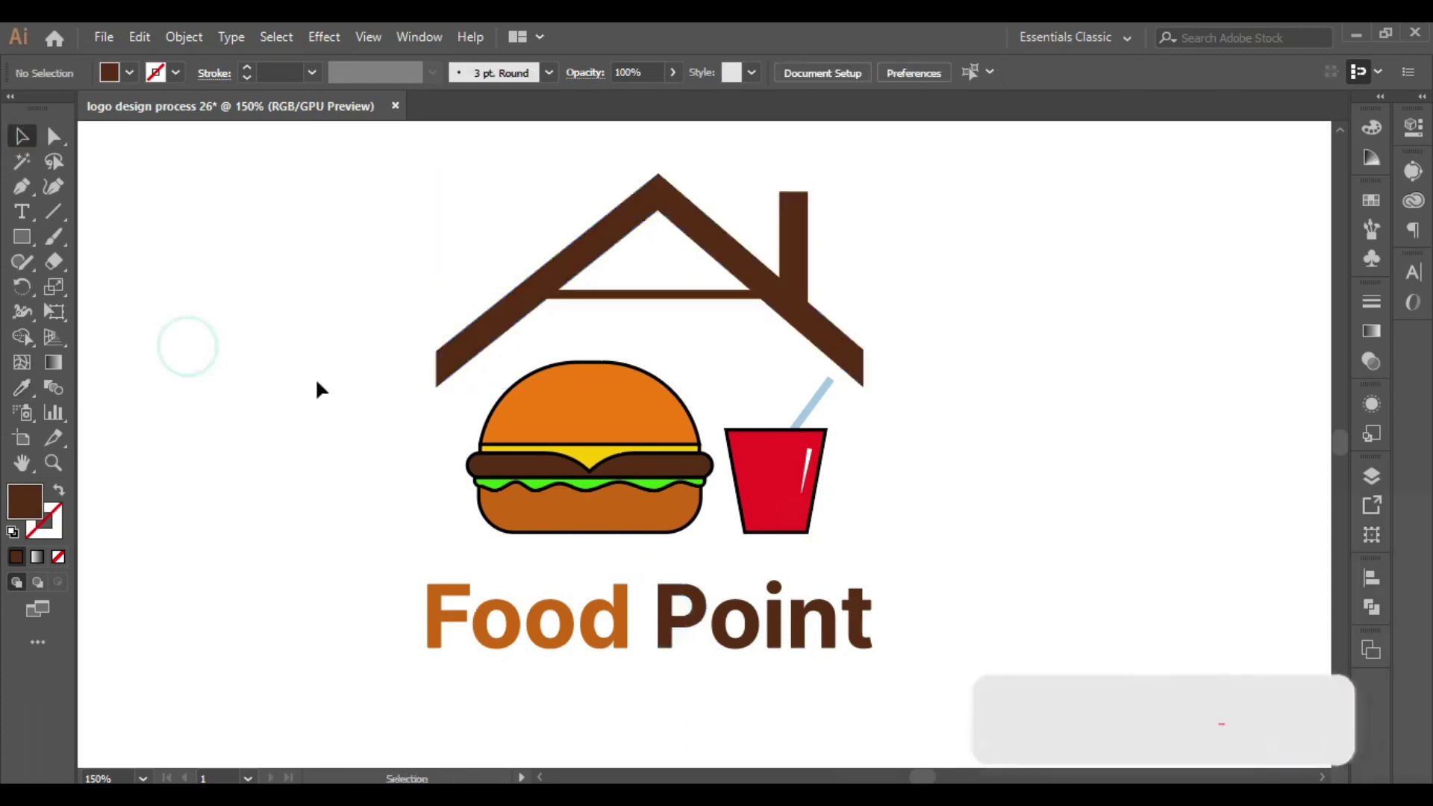